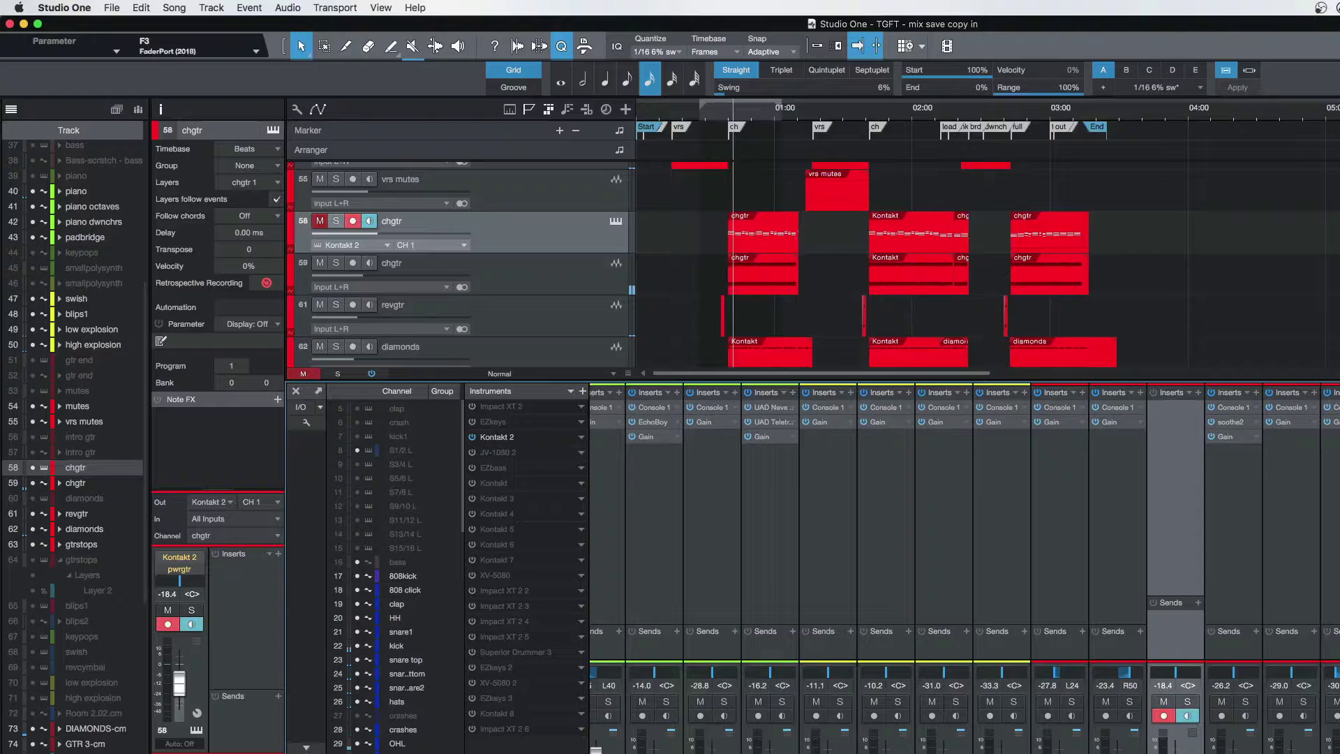
Close the Console so the track arrangement fills the window.
click(296, 391)
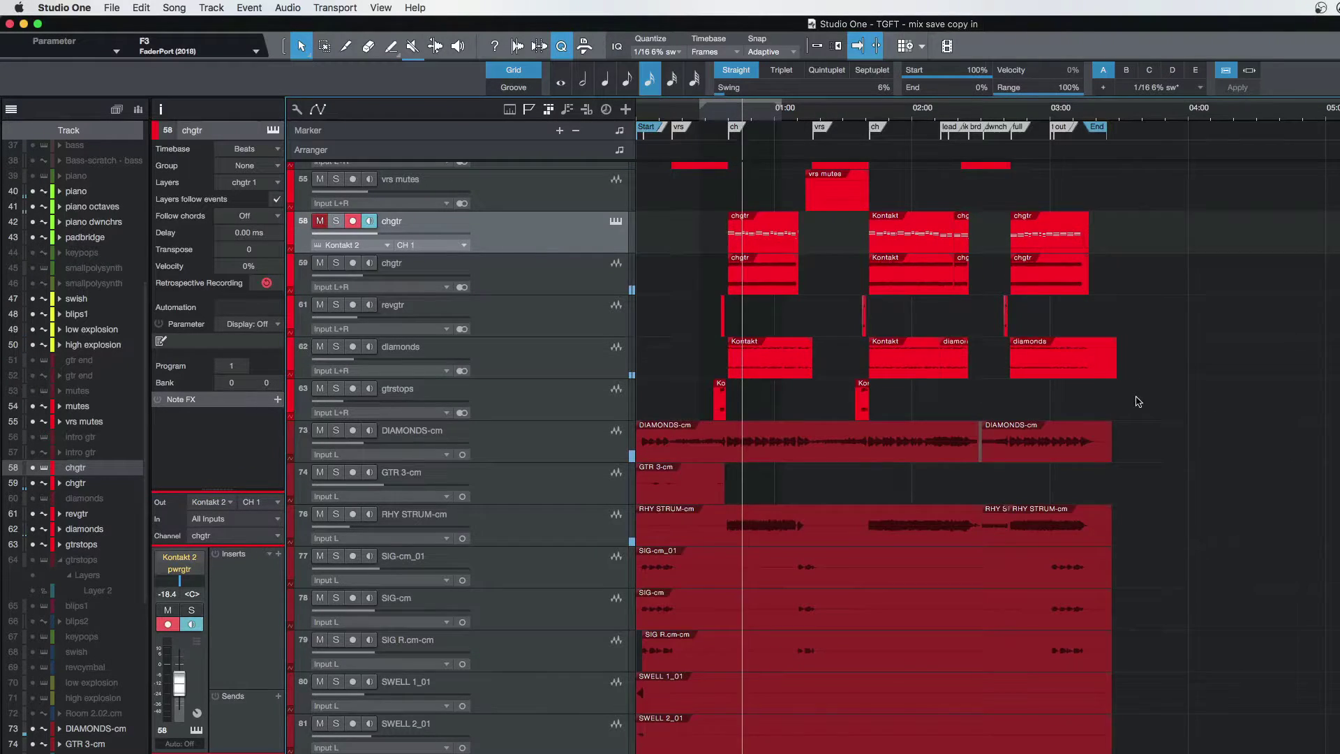
scroll(1117, 403, up, 15)
scroll(1138, 402, down, 15)
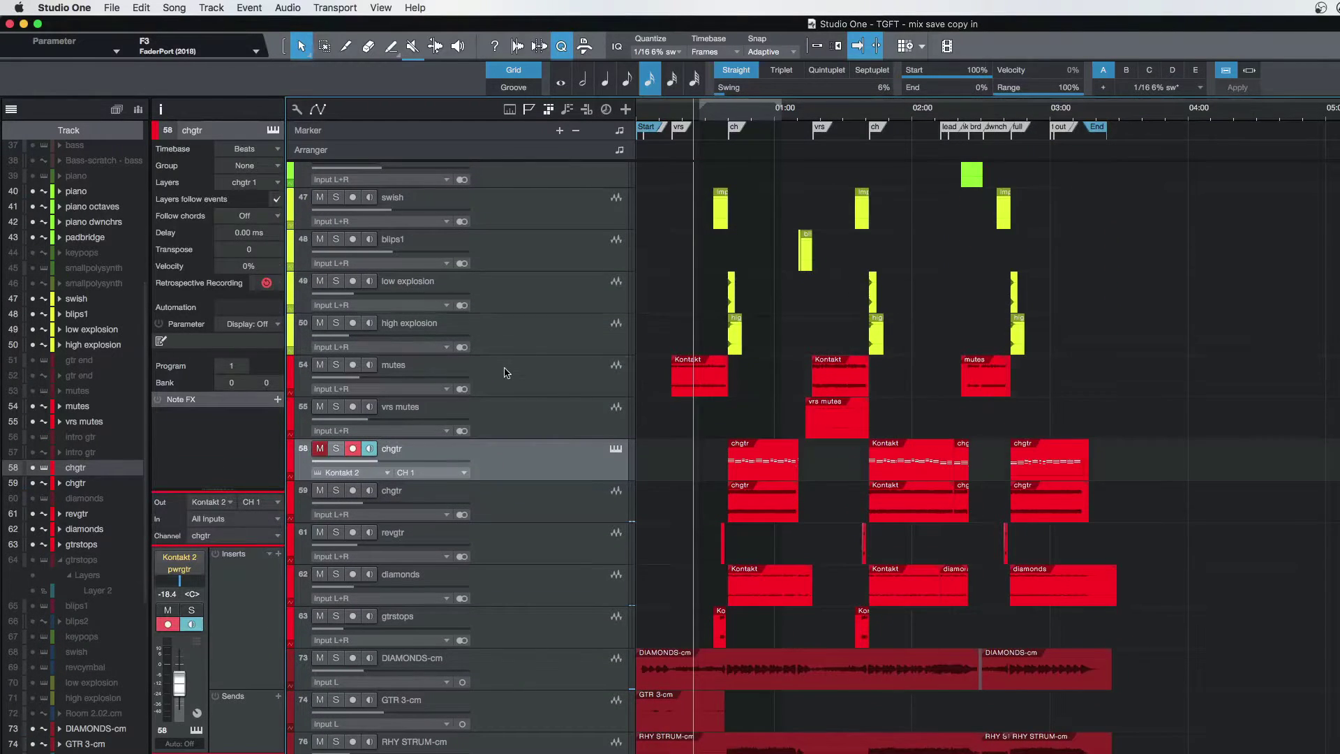
Select the mutes track to show its settings in the inspector.
click(507, 373)
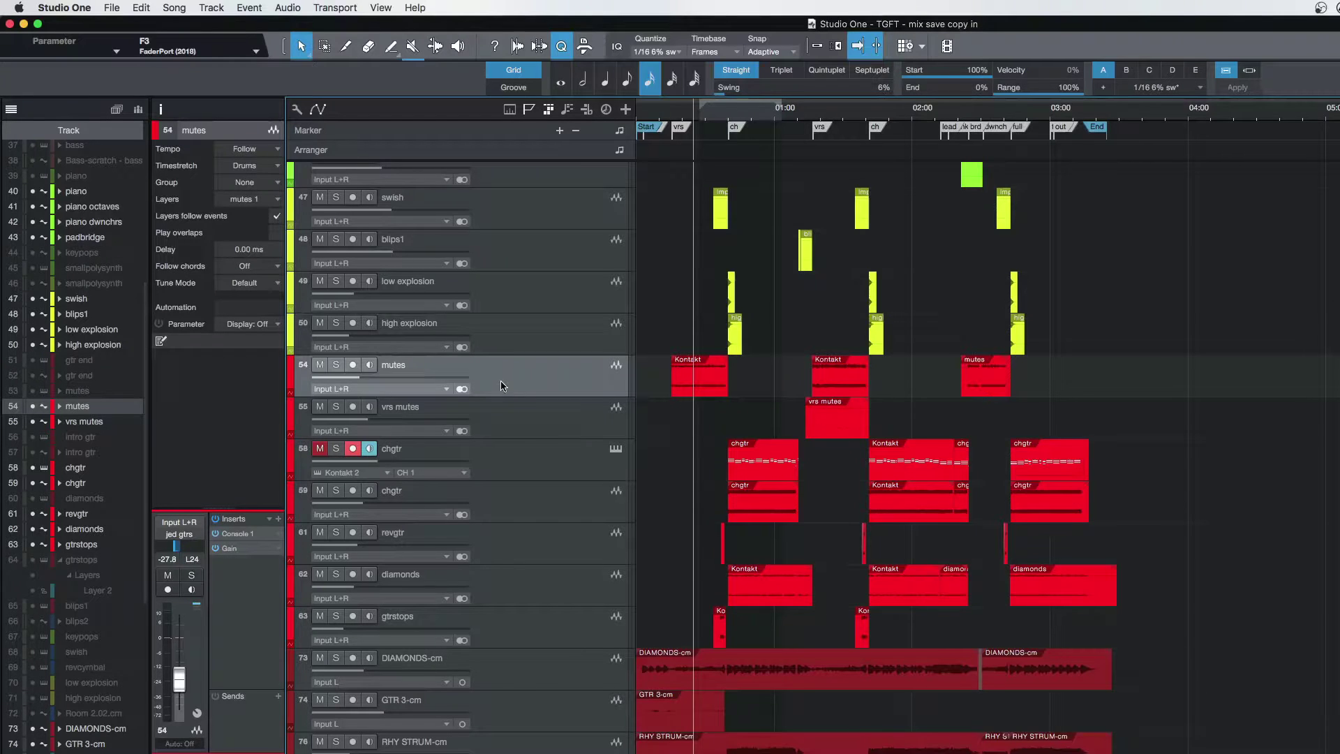
scroll(500, 380, down, 7)
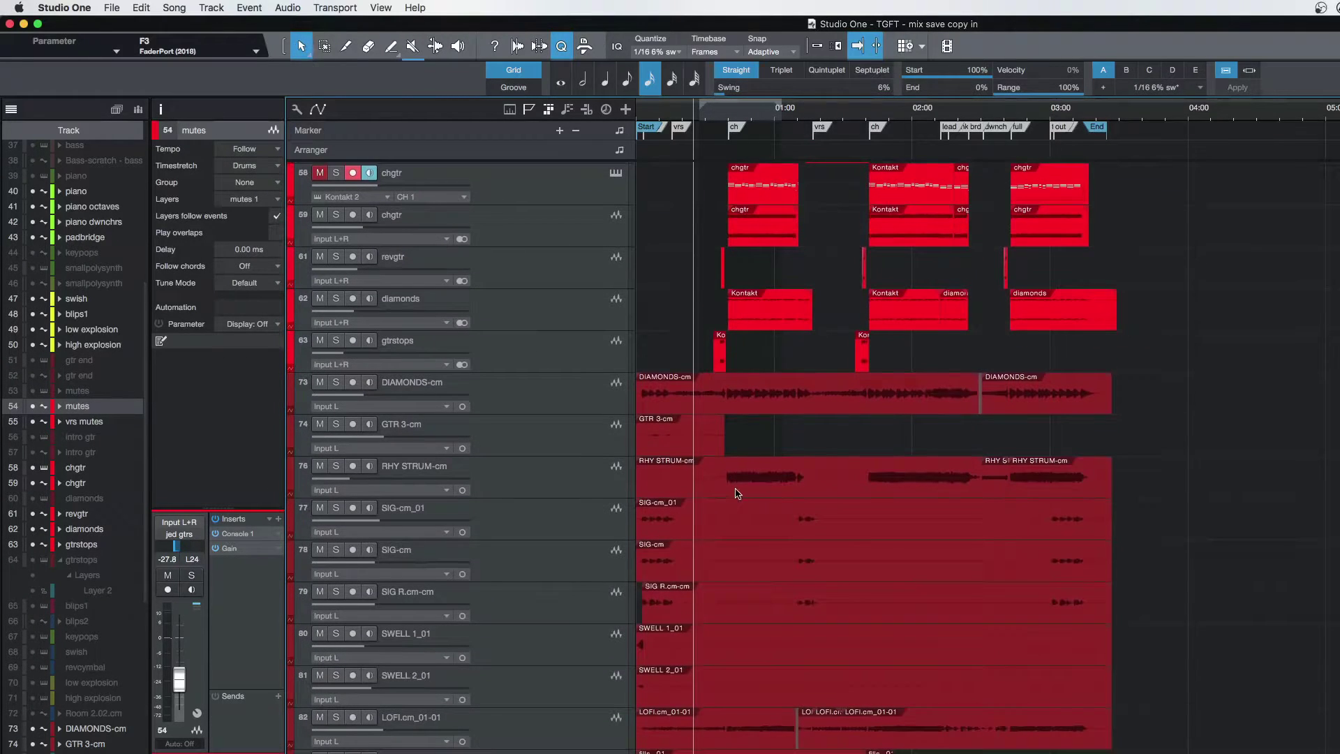
scroll(528, 329, up, 5)
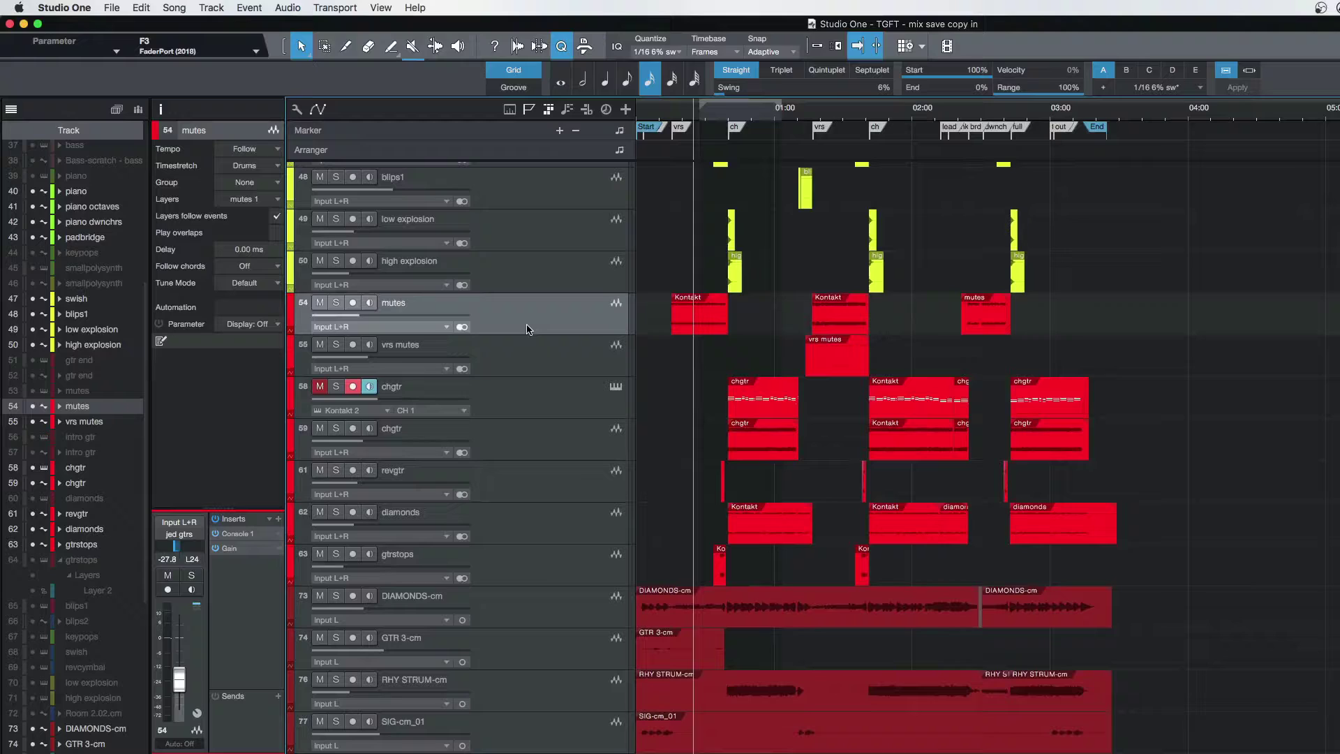
Solo the mutes track and play it from near the song start, briefly showing the Console.
click(336, 303)
click(680, 266)
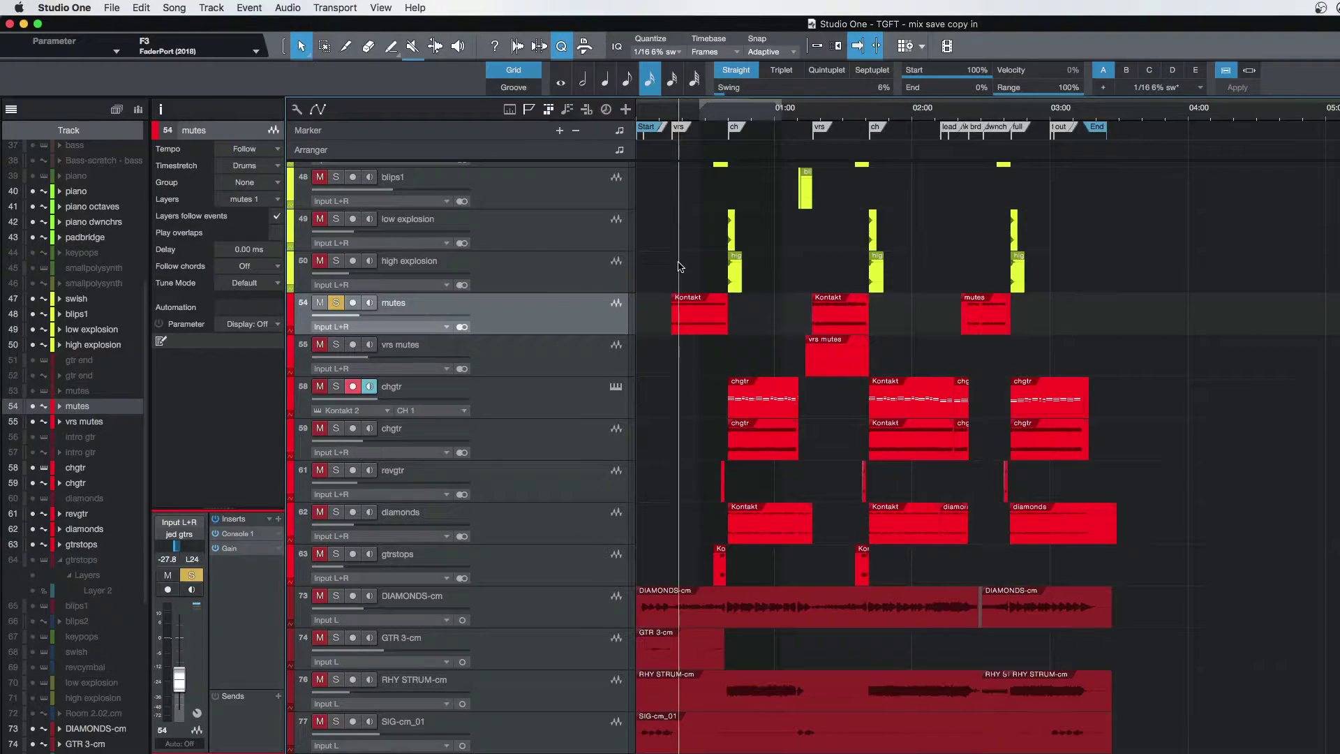
click(674, 271)
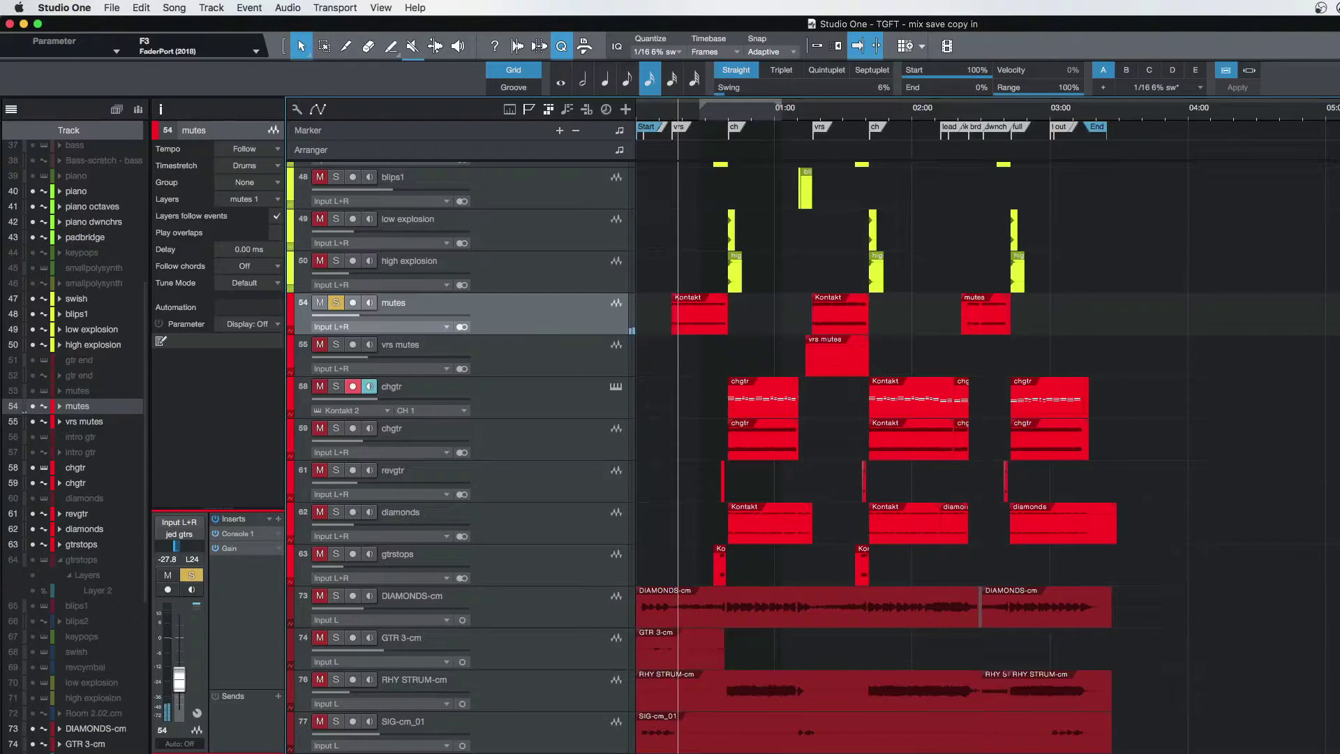
key(F3)
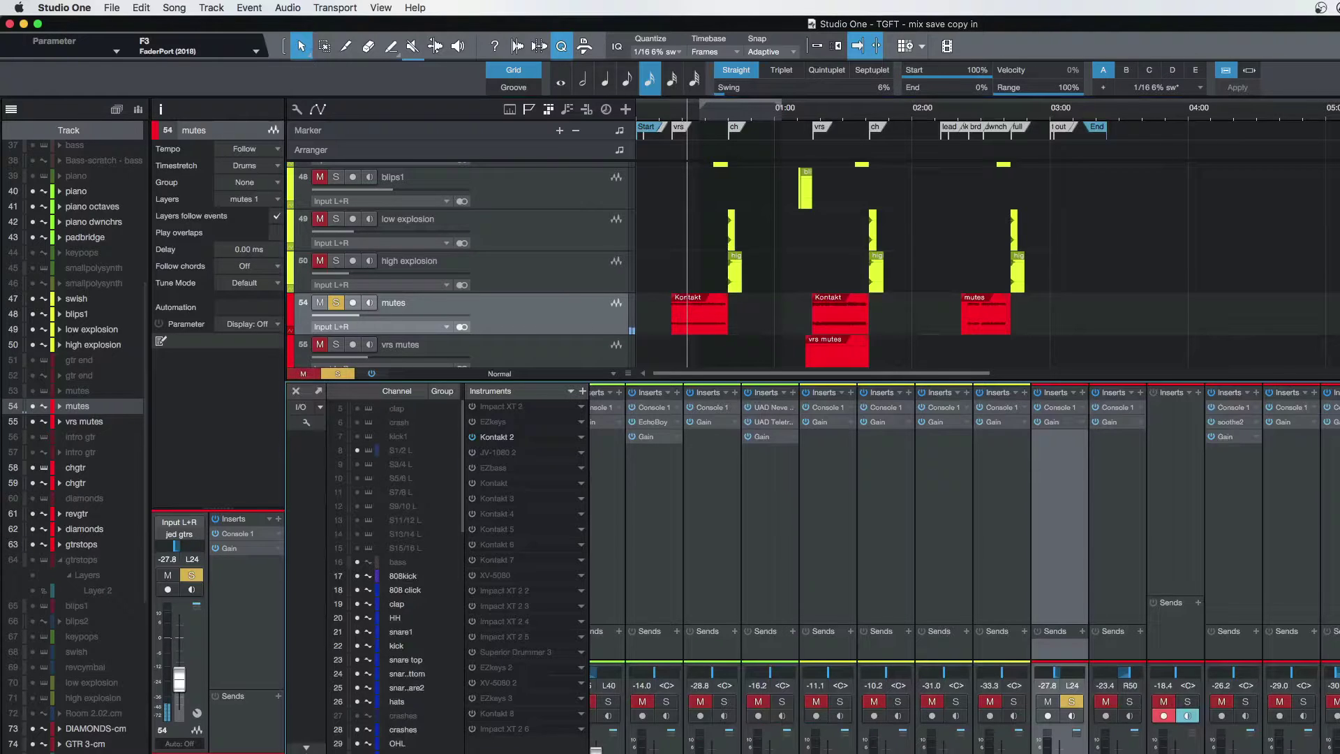
click(297, 391)
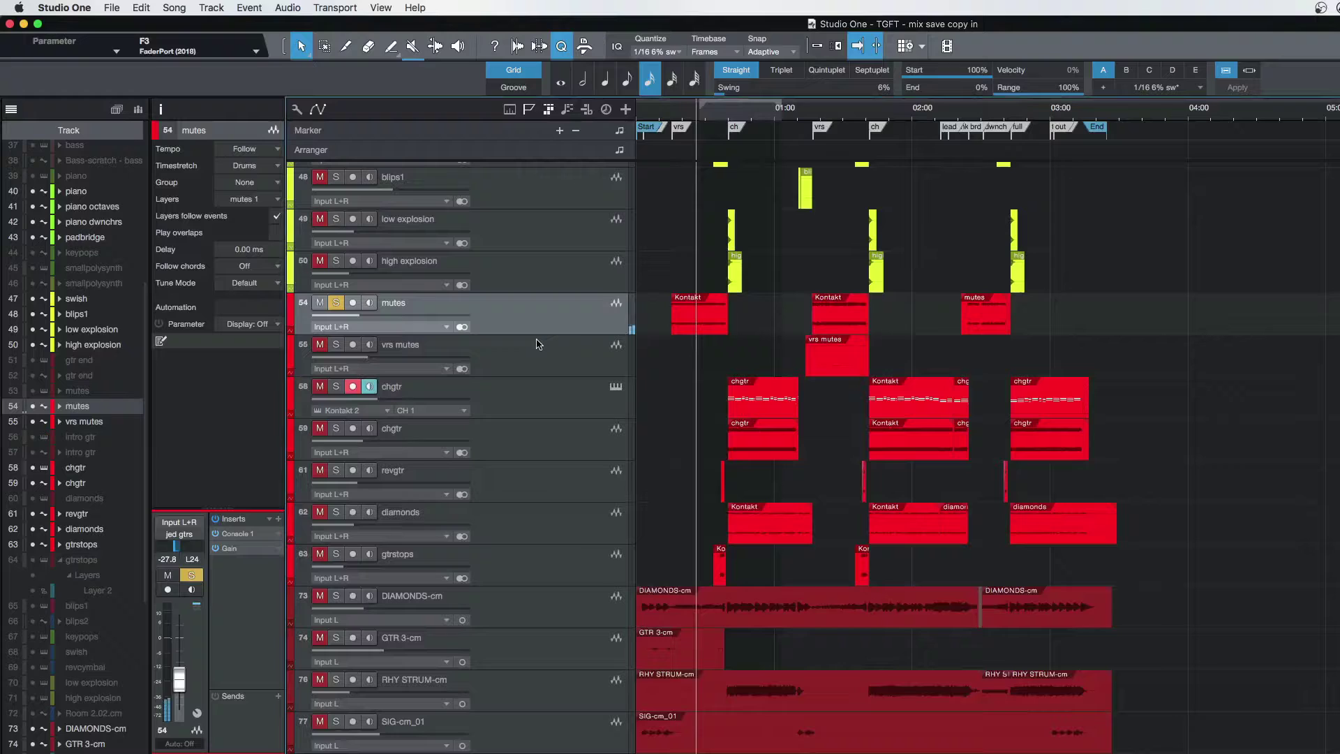
Unsolo mutes, solo chgtr from its first part, and open its Kontakt Player instrument.
click(336, 302)
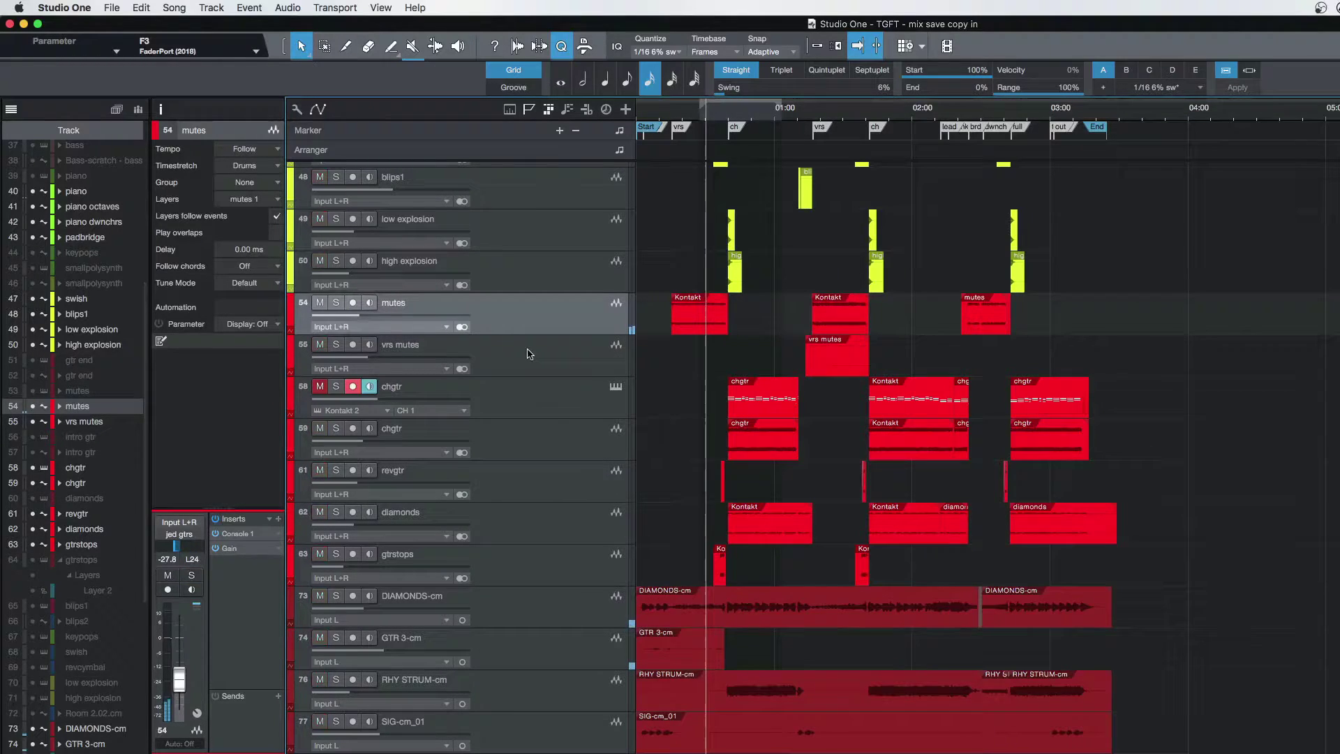
key(space)
click(535, 395)
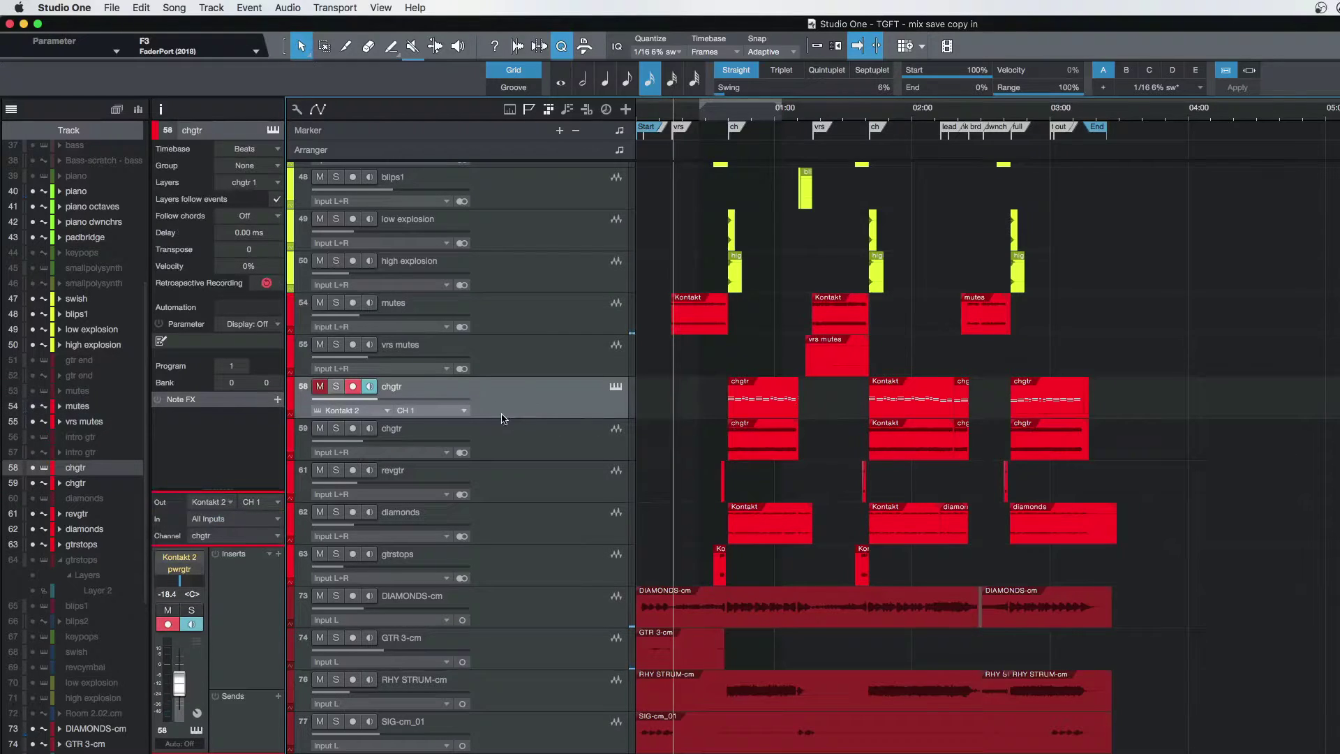
click(336, 388)
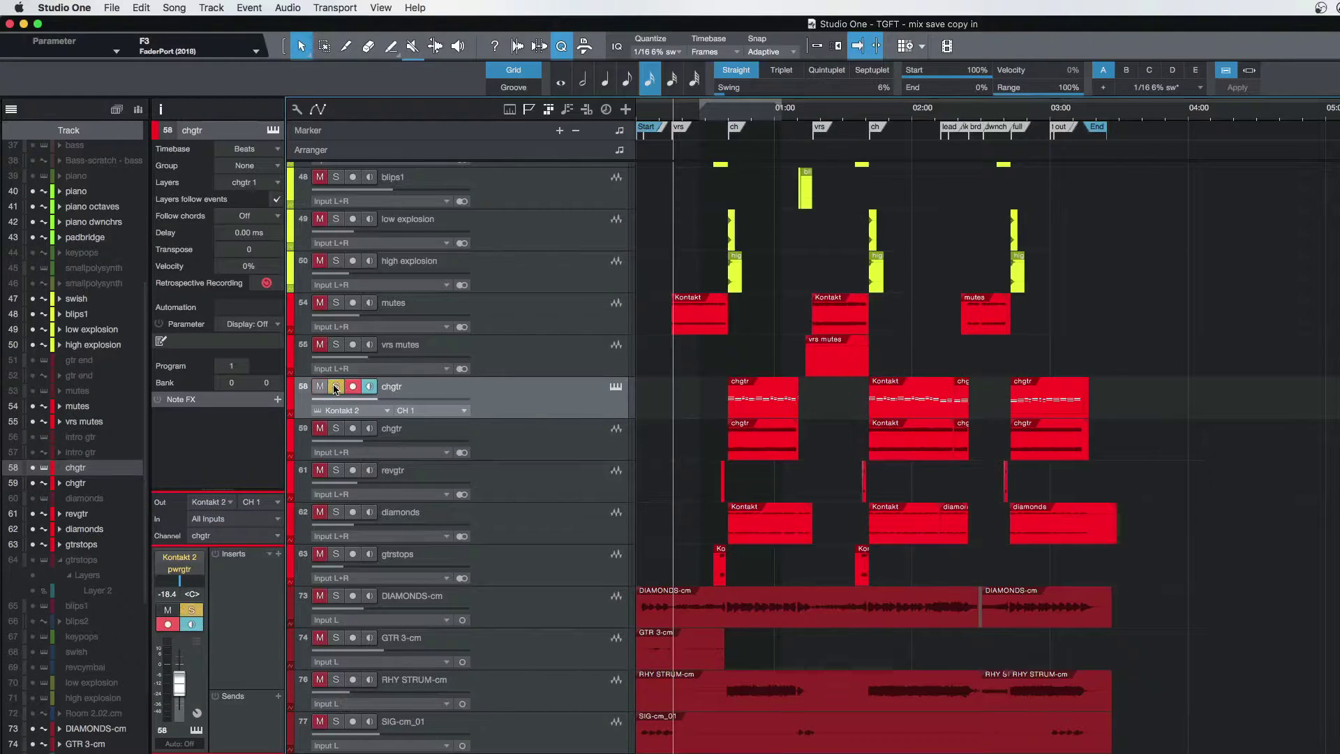
click(746, 359)
key(space)
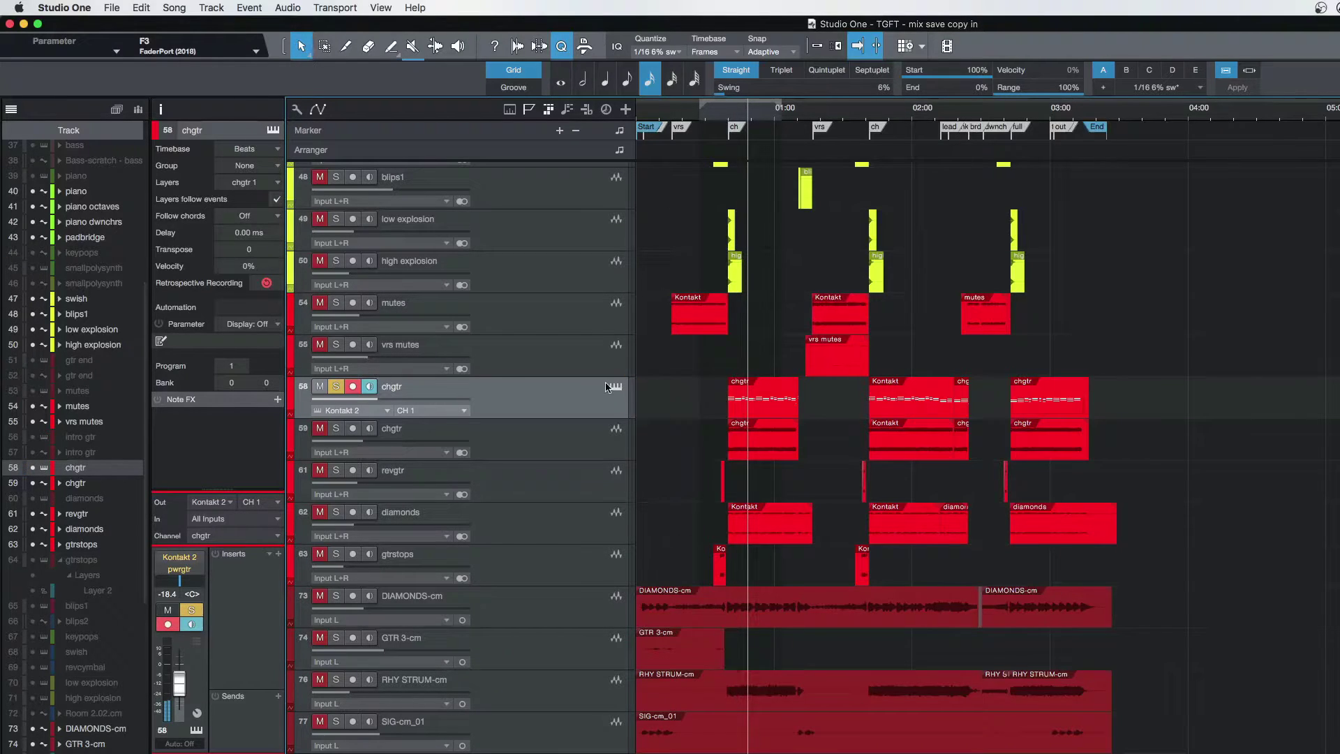
click(616, 388)
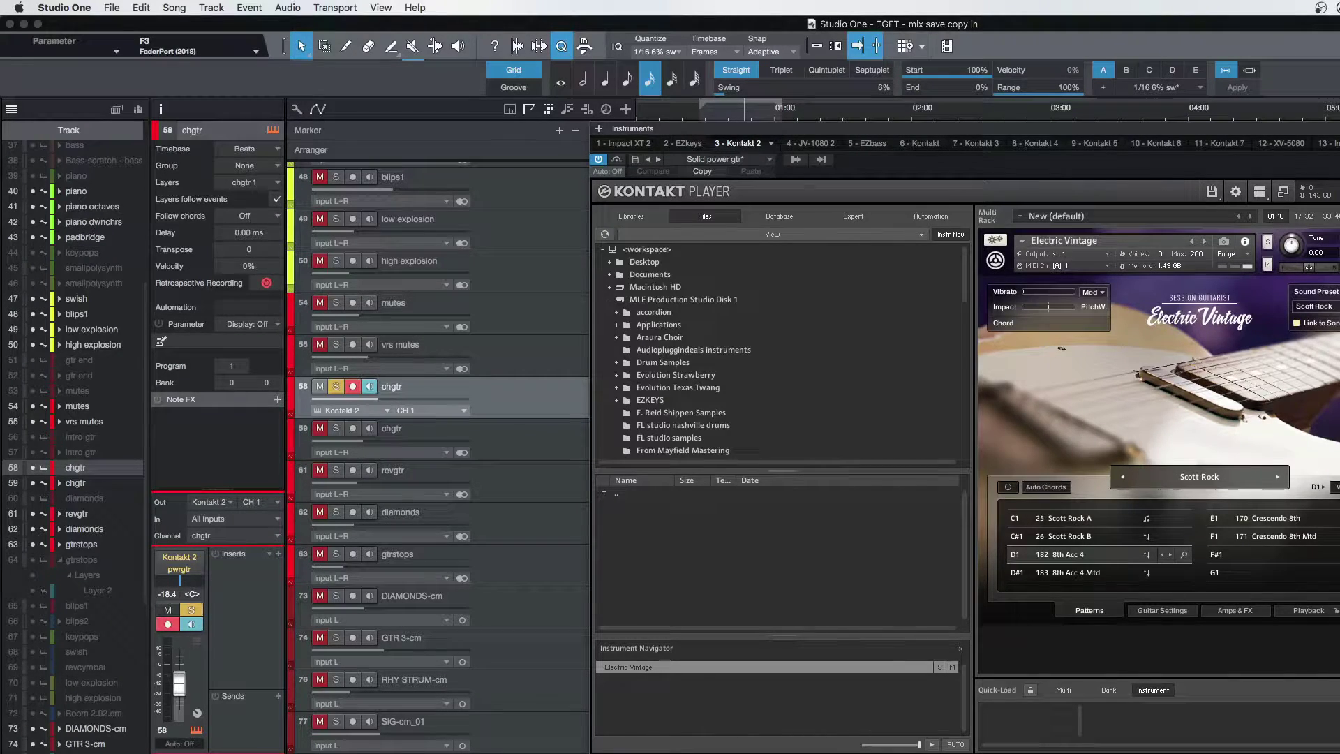
Close the Kontakt Player Electric Vintage window with F11.
key(F11)
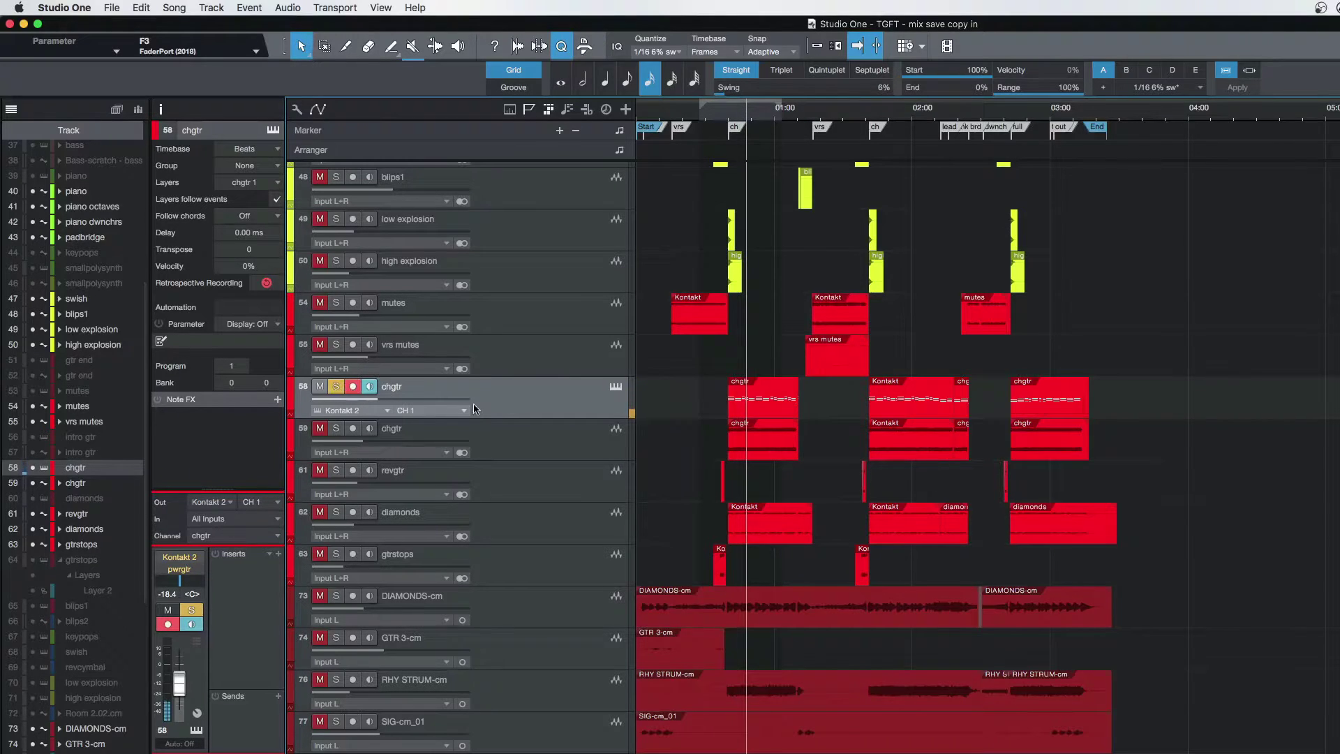
Compare the two chgtr tracks by alternately soloing each during playback.
click(336, 389)
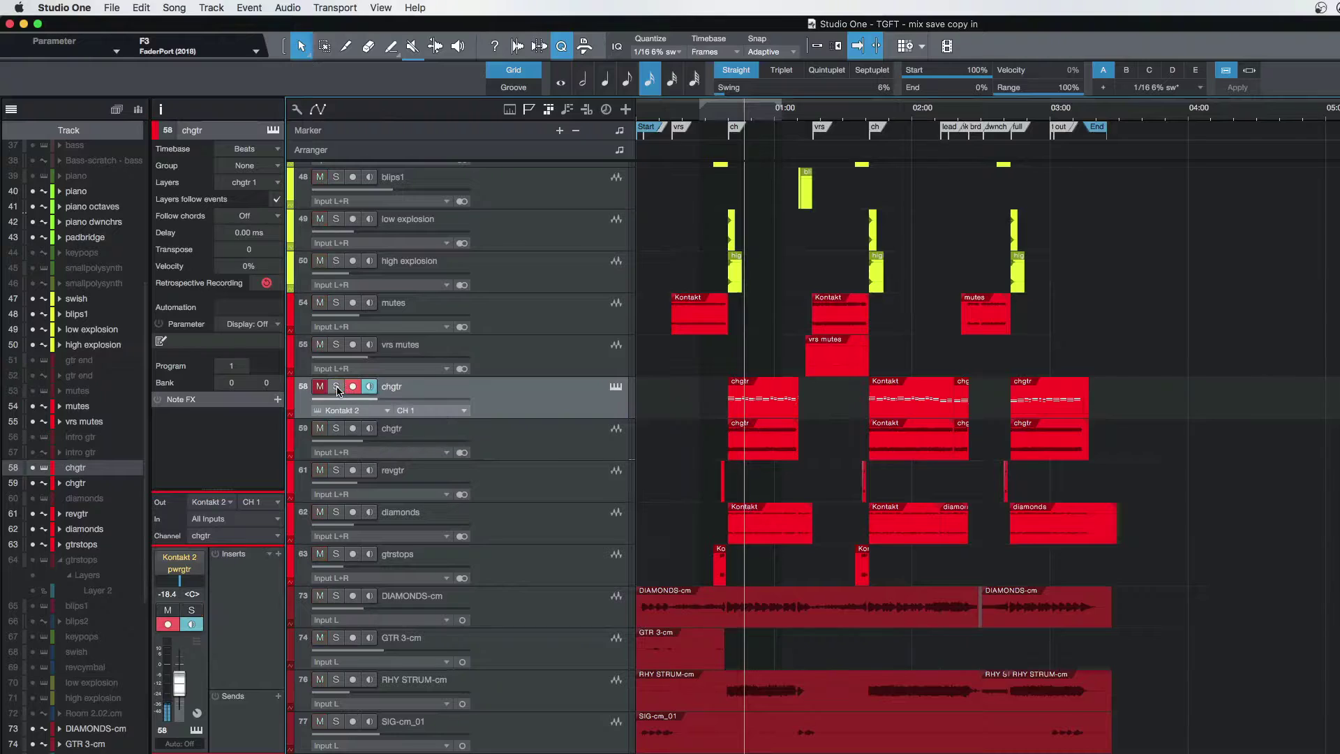
click(338, 430)
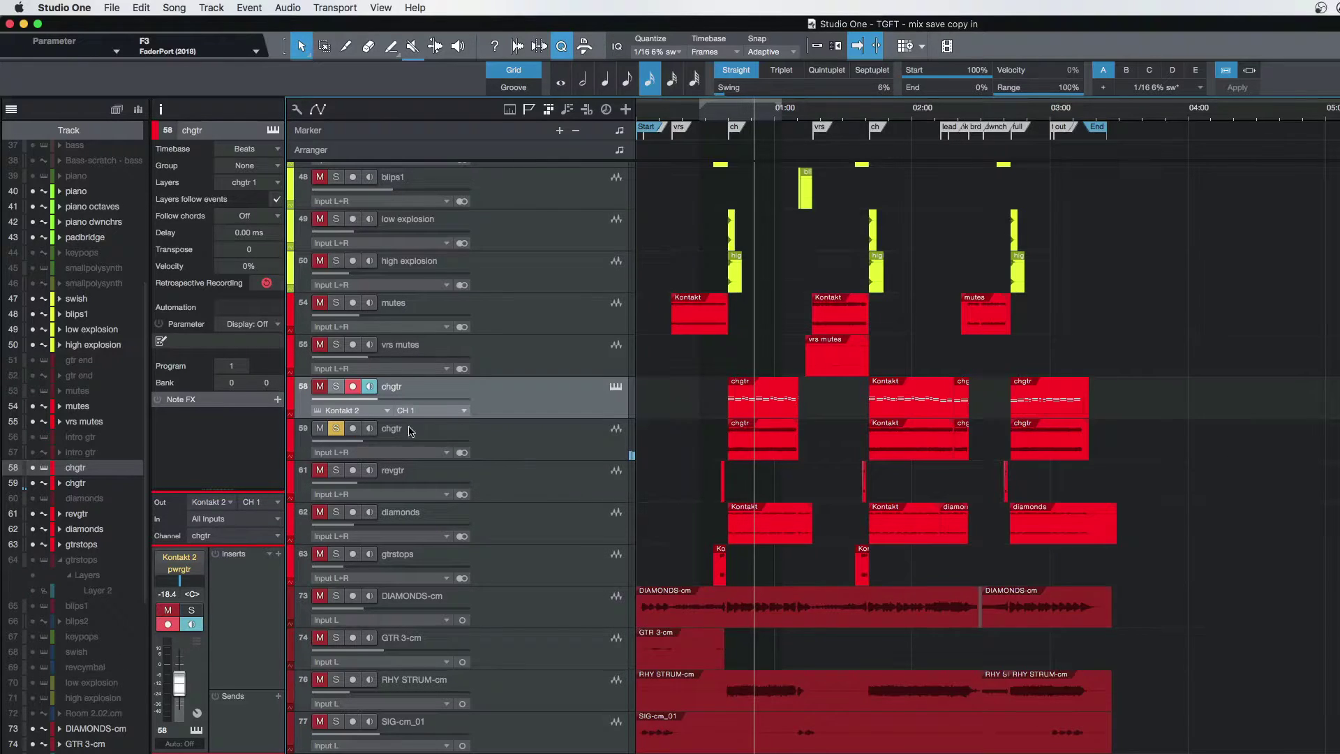
click(337, 428)
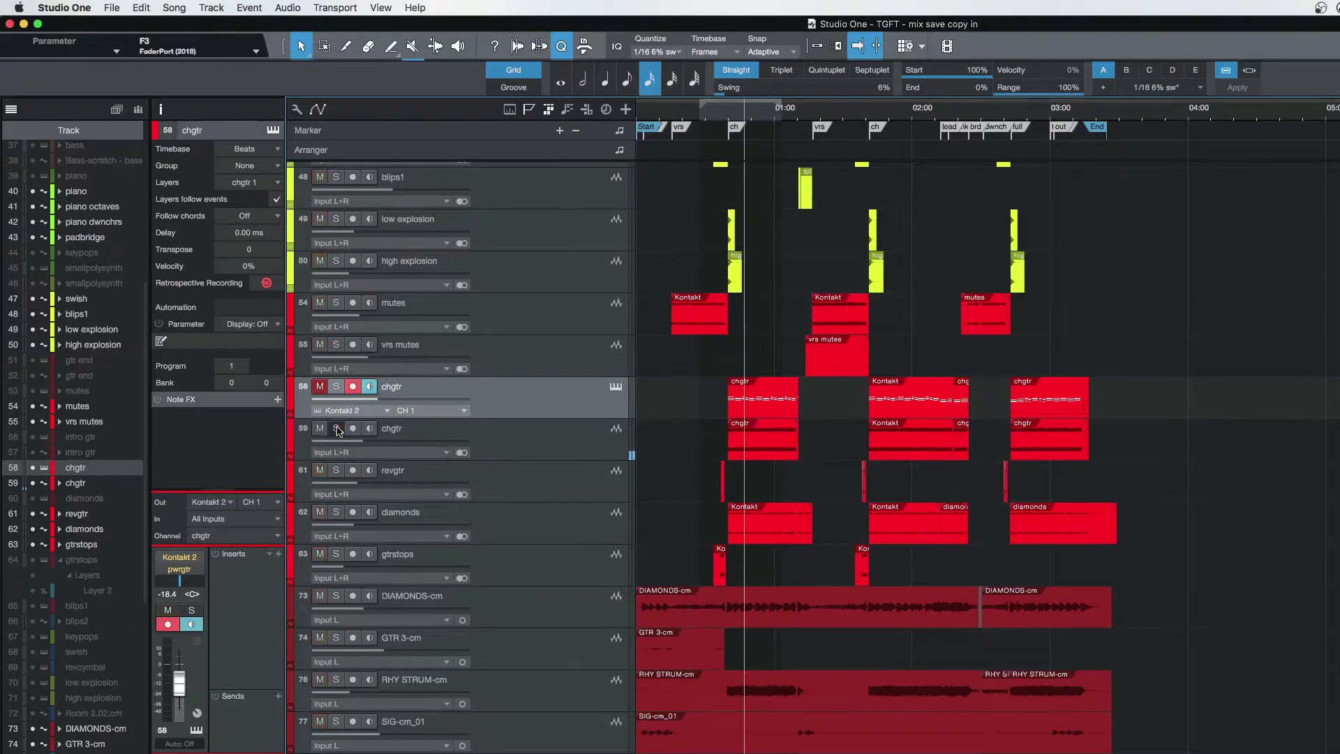
click(337, 387)
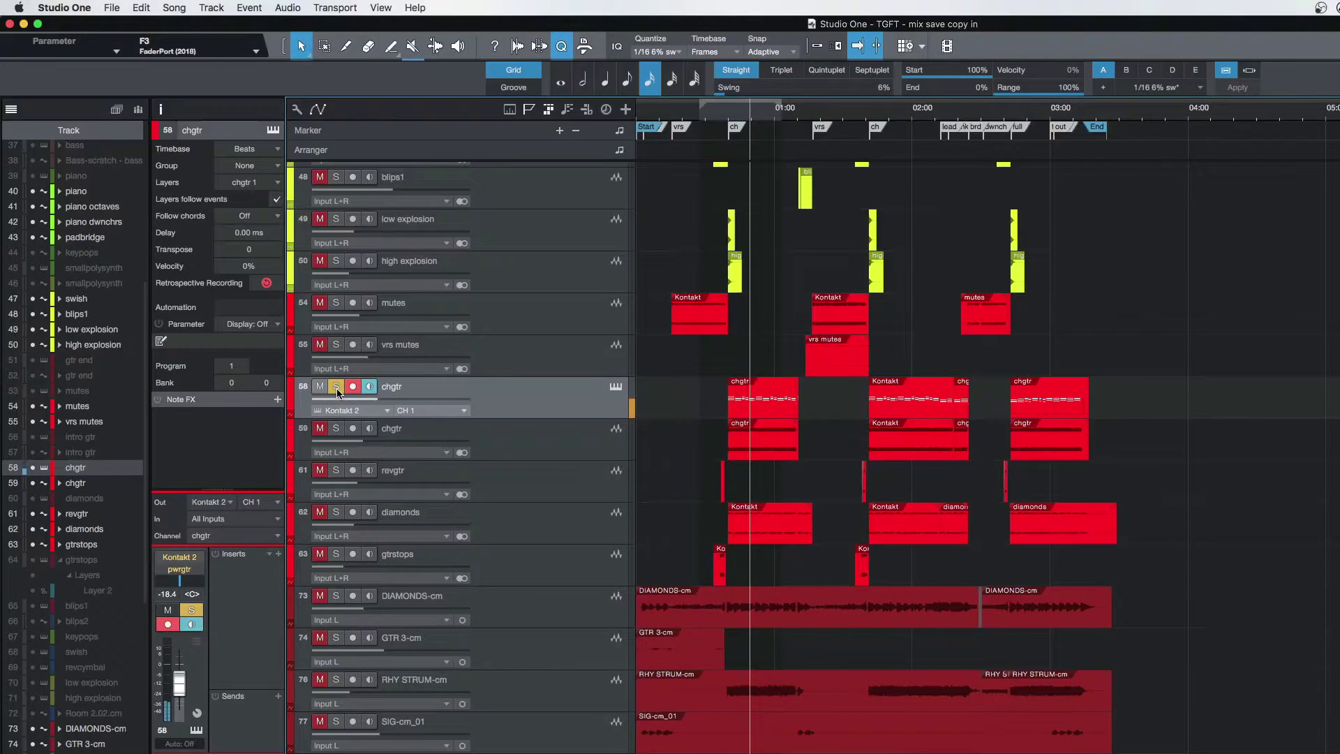
click(336, 387)
click(337, 428)
click(337, 427)
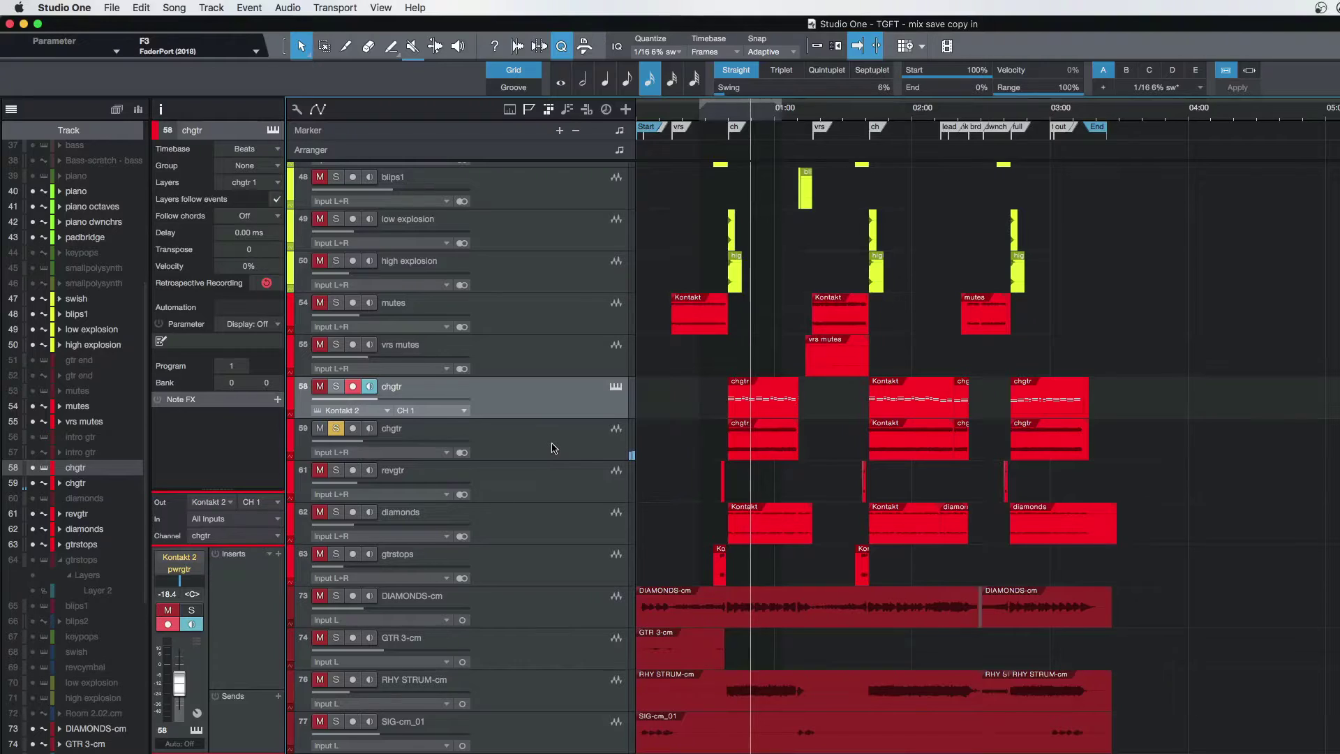
Stop playback and clear the chgtr solos, leaving the first chgtr track muted.
key(space)
click(338, 428)
click(337, 428)
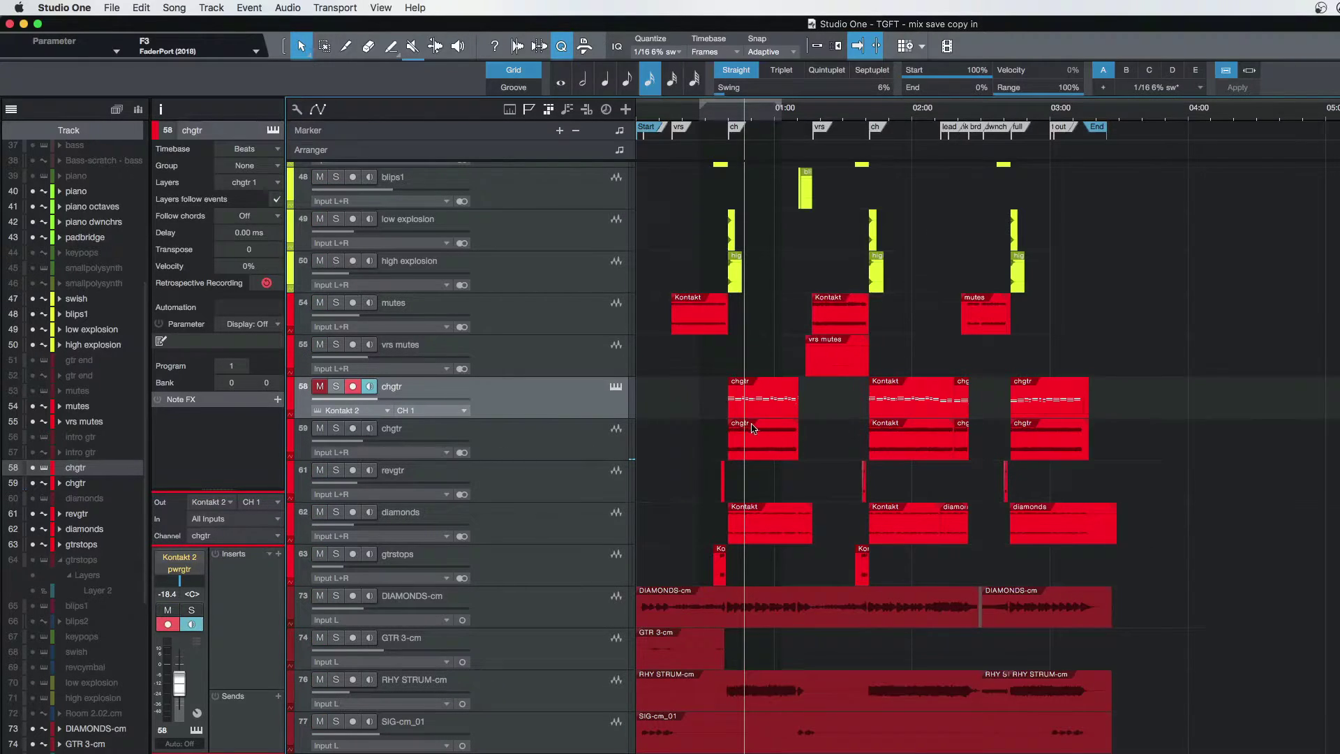
Zoom in and audition revgtr soloed from just before bar 40, then unsolo it.
scroll(734, 429, up, 6)
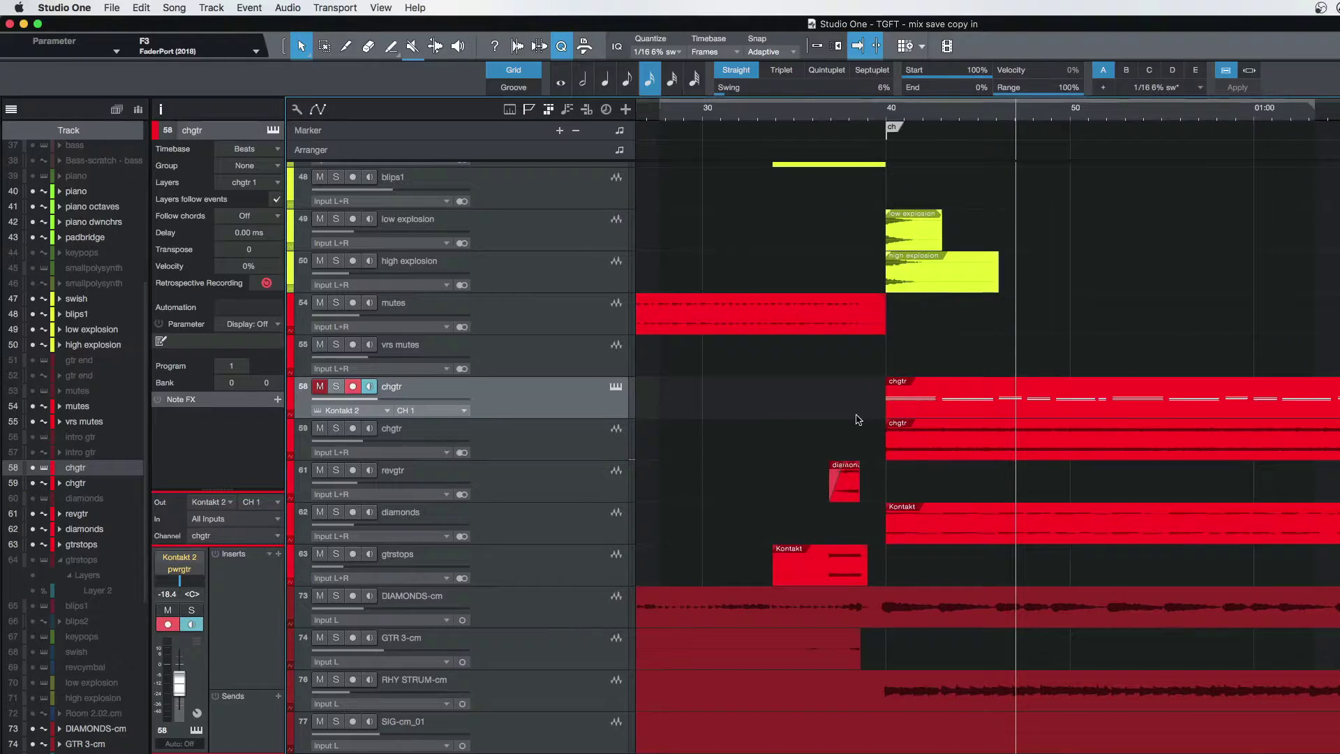
click(827, 419)
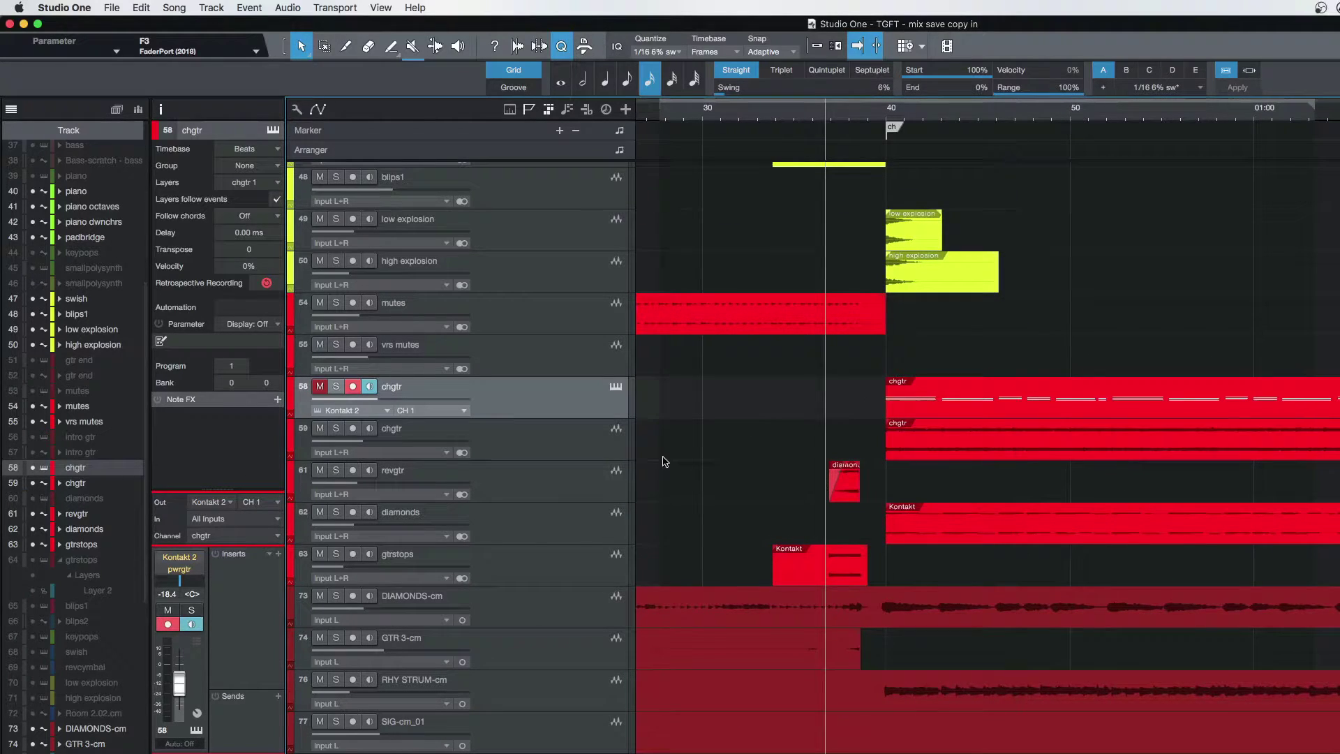
click(336, 470)
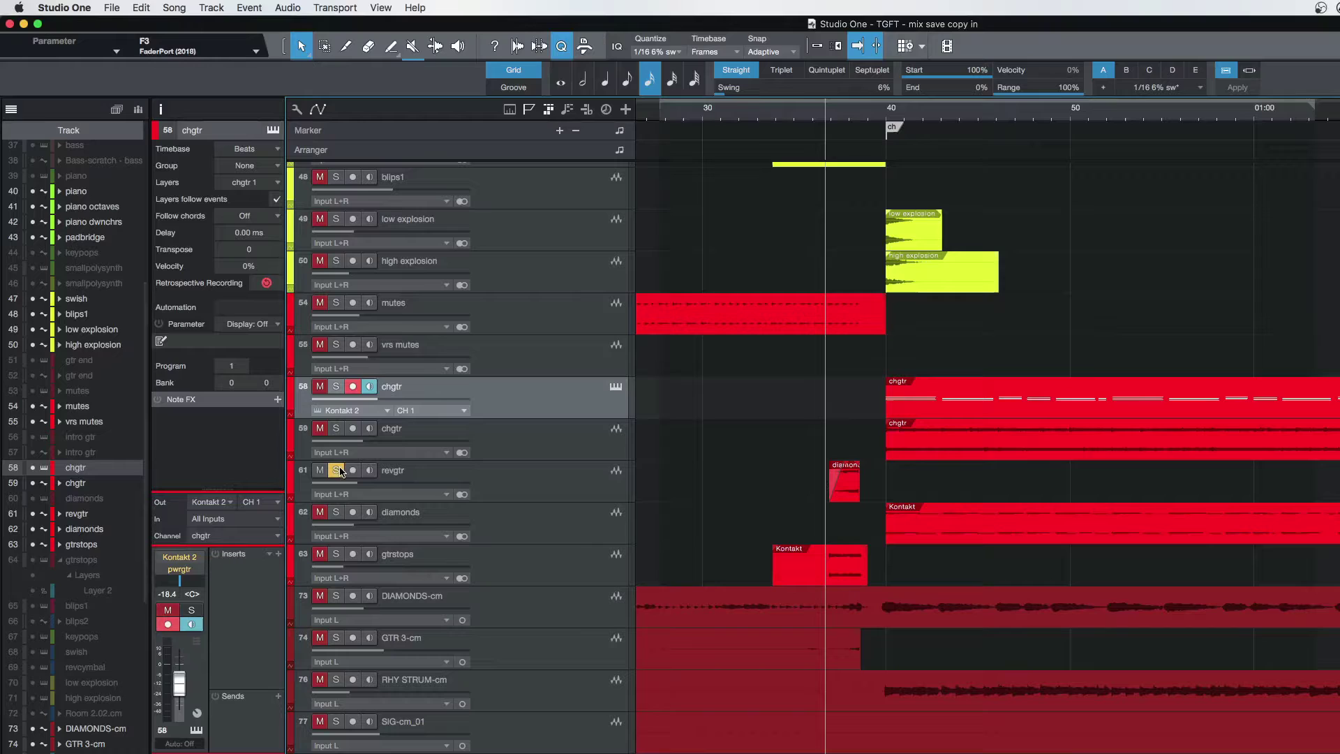
key(space)
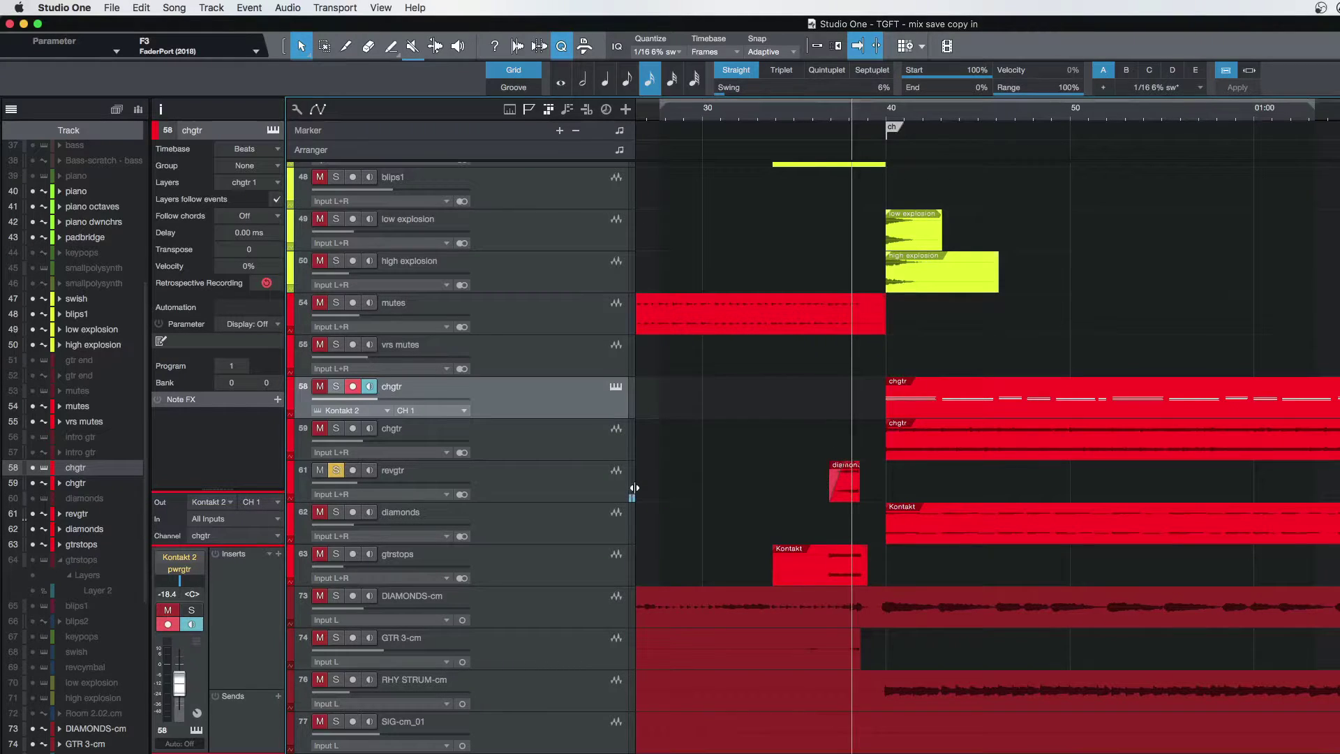
key(space)
click(336, 470)
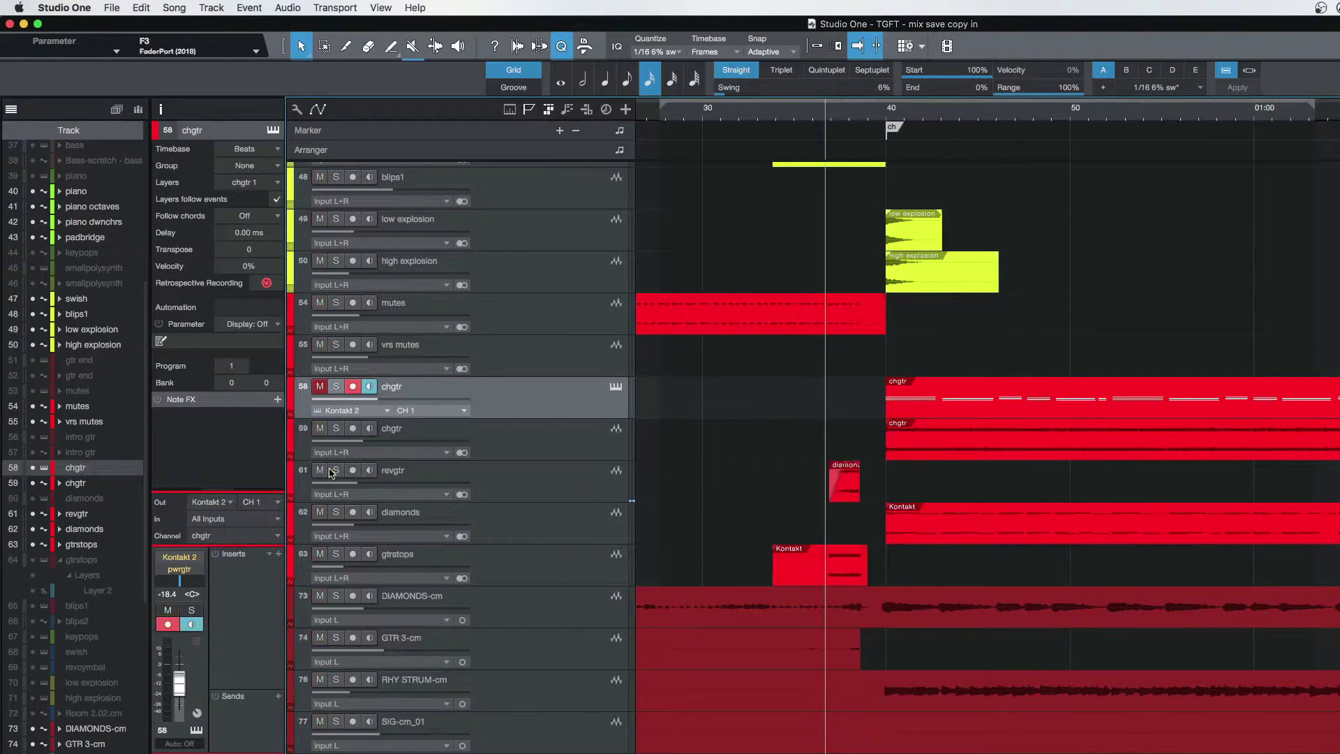
Select the gtrstops Kontakt part, slide its notes earlier, and play it back.
click(815, 558)
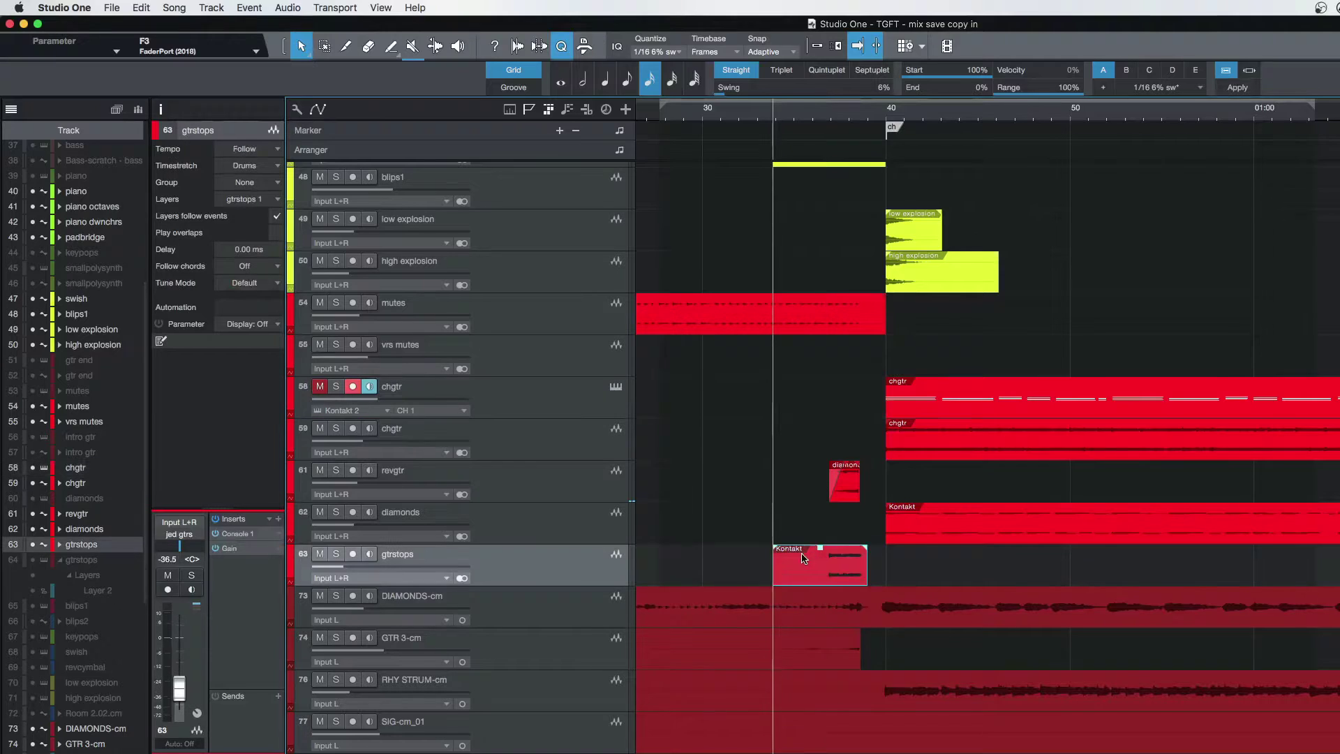
scroll(780, 497, down, 2)
scroll(780, 496, down, 1)
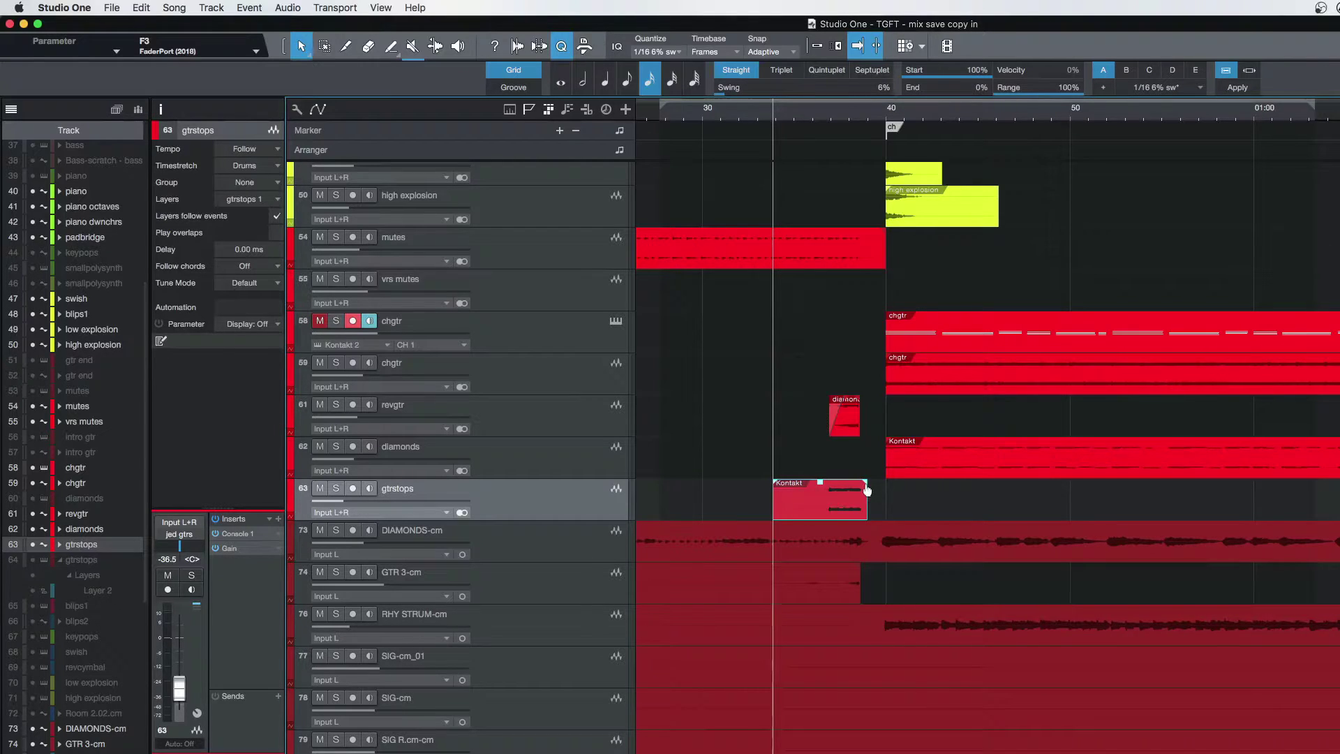
drag(868, 490, 802, 505)
key(space)
key(space)
Solo gtrstops, listen, and undo the note shift to restore the original position.
click(336, 489)
key(space)
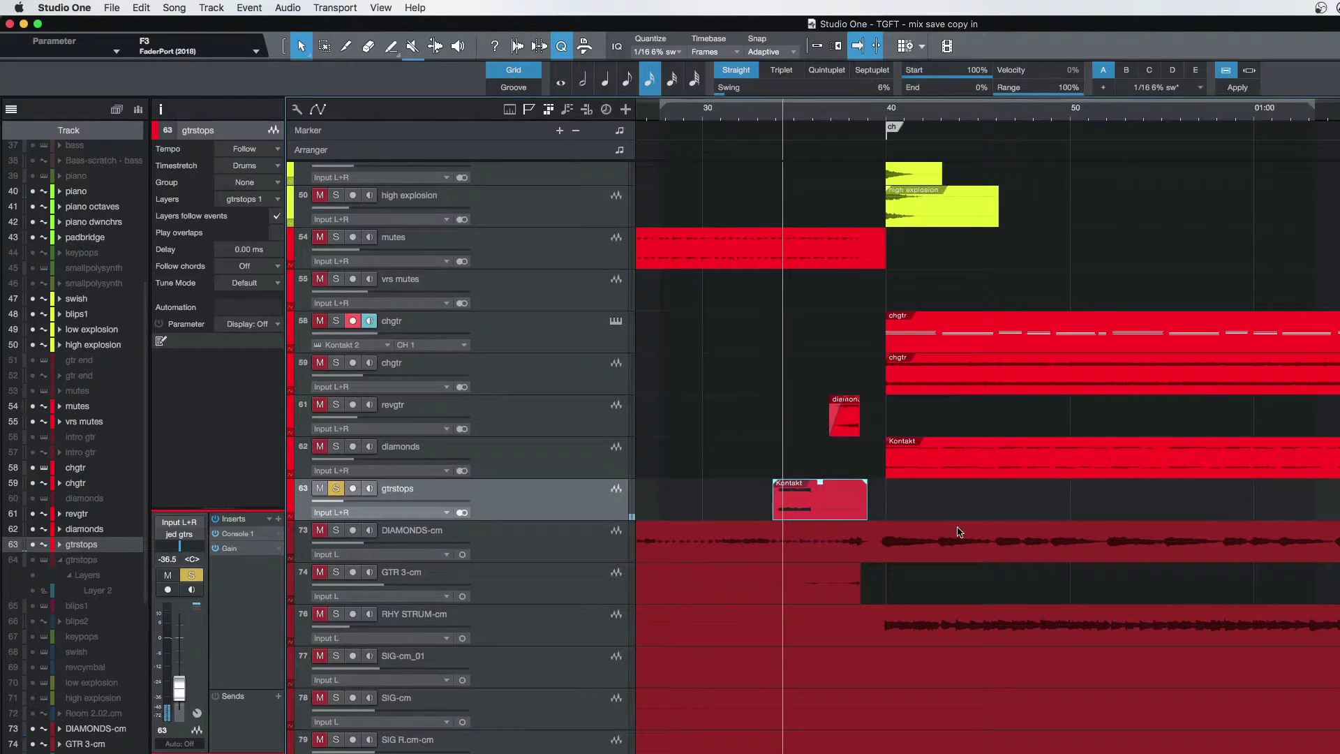
key(space)
key(ctrl+z)
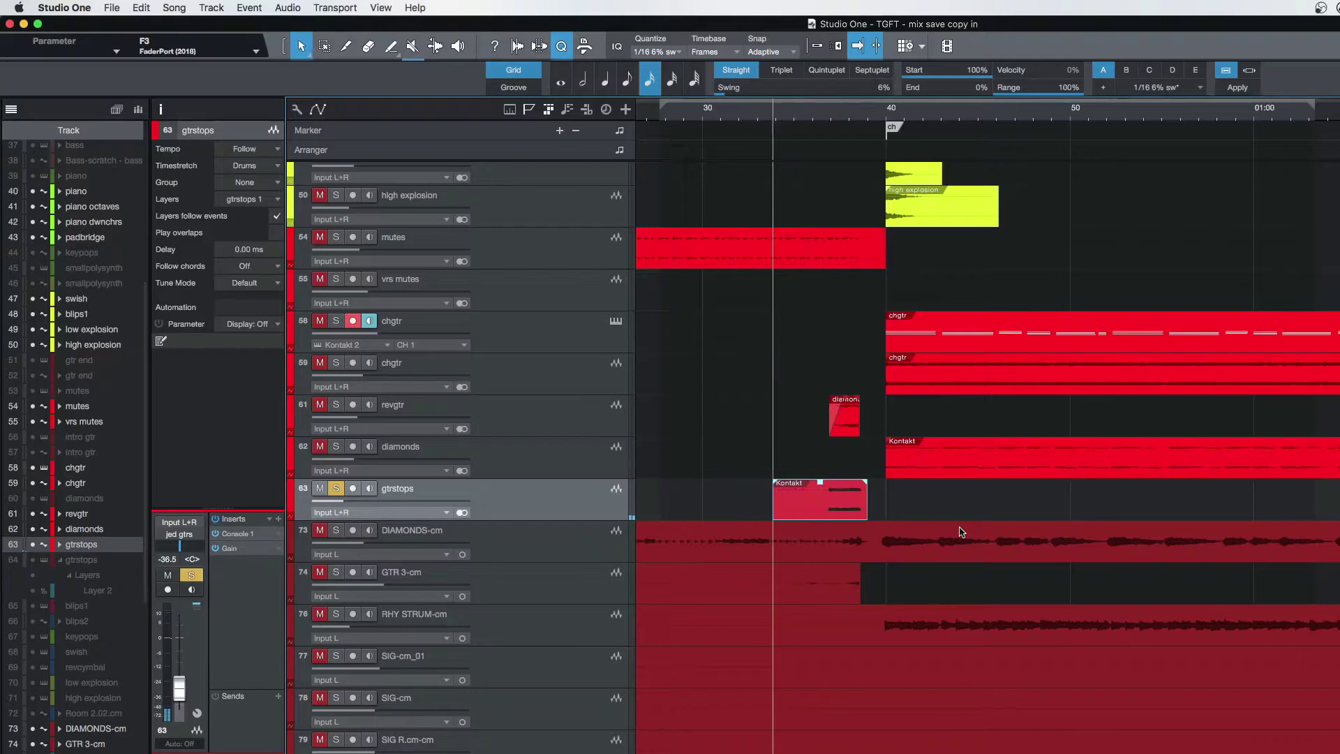
key(space)
Audition the gtrstops Kontakt event just before bar 40 from its start.
click(902, 493)
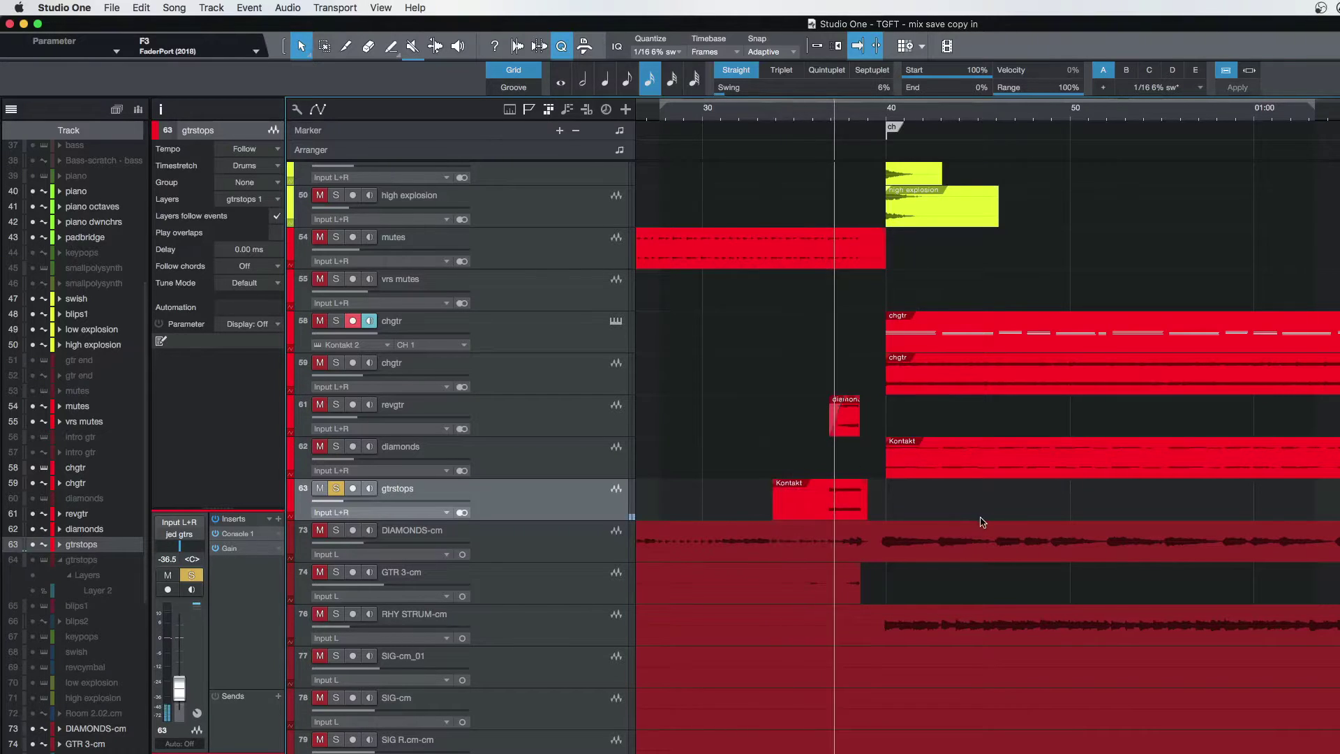
key(space)
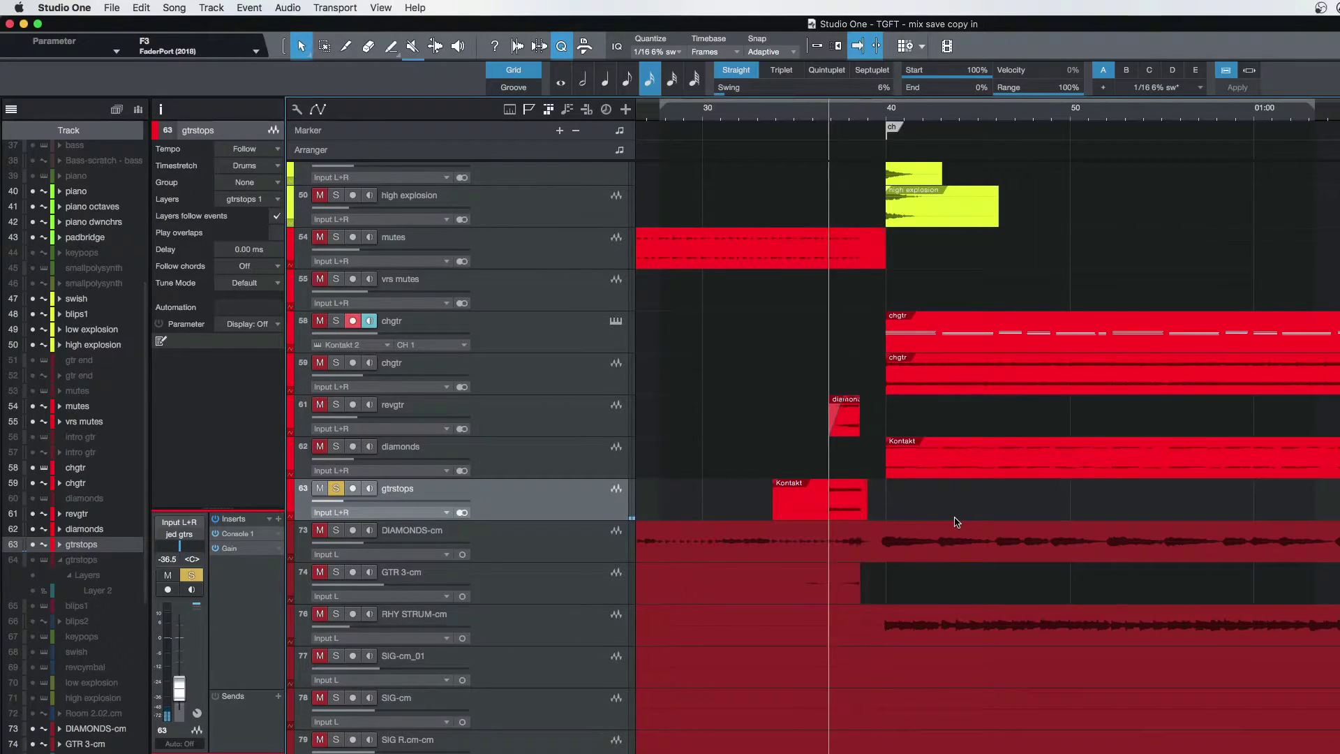
key(space)
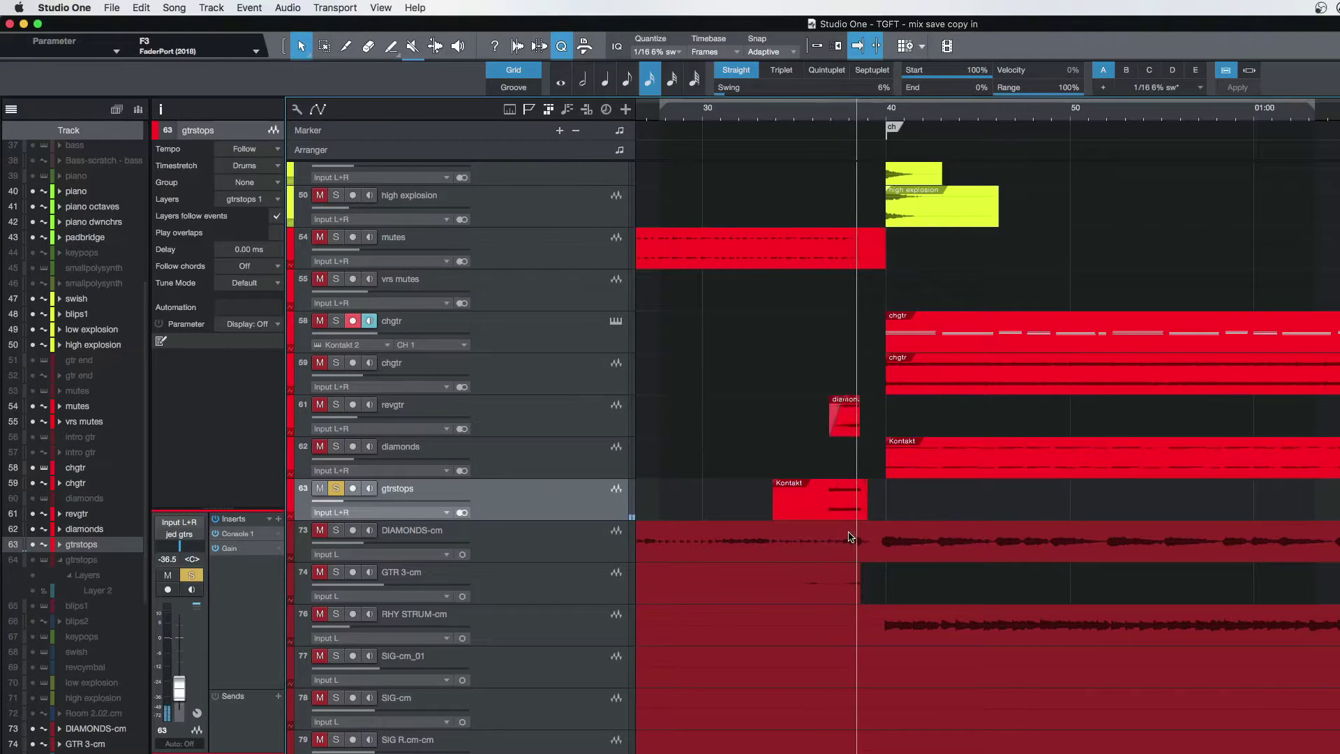
key(space)
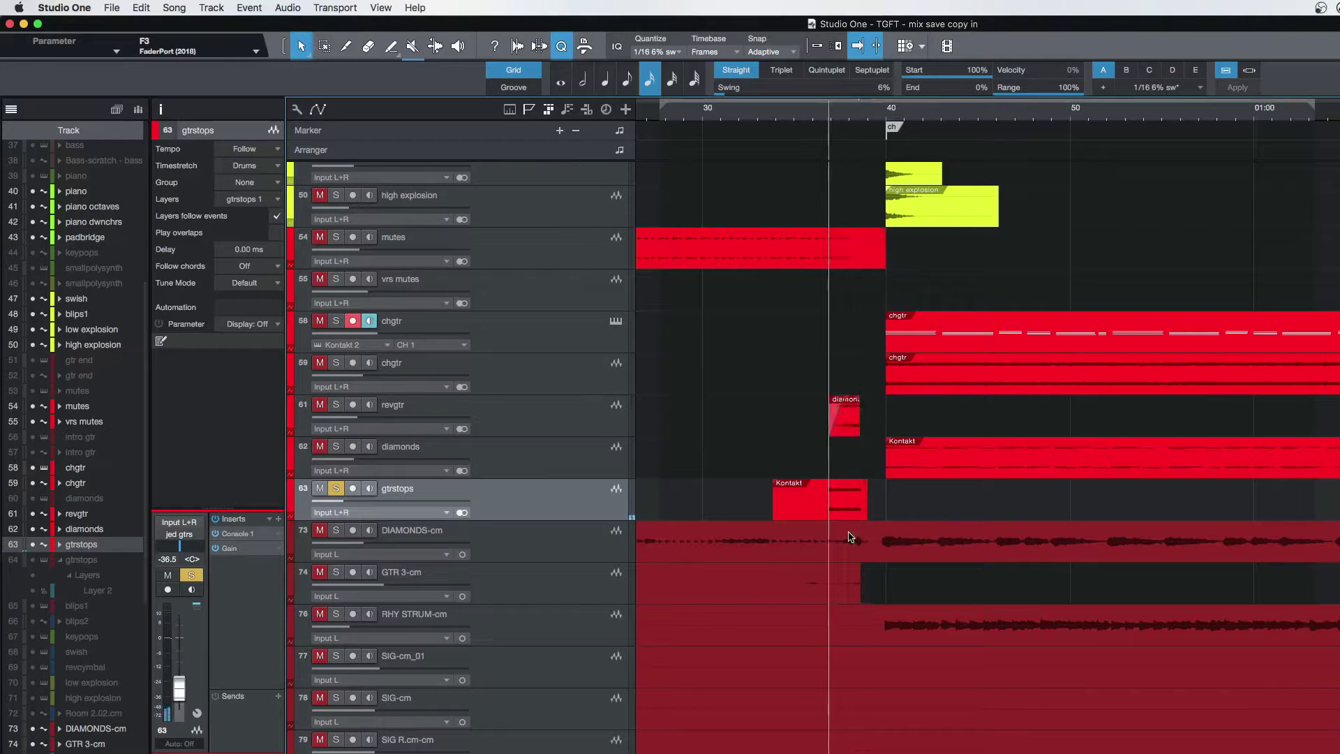
click(802, 497)
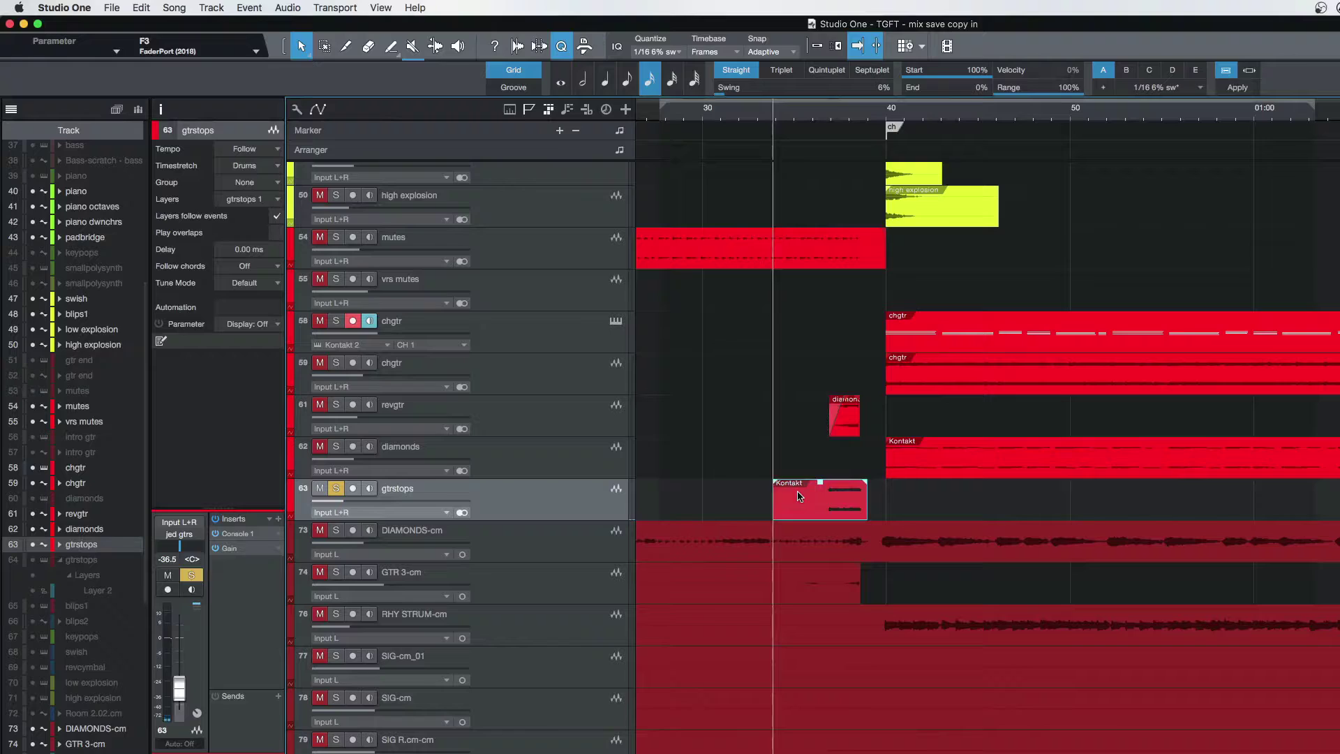
key(space)
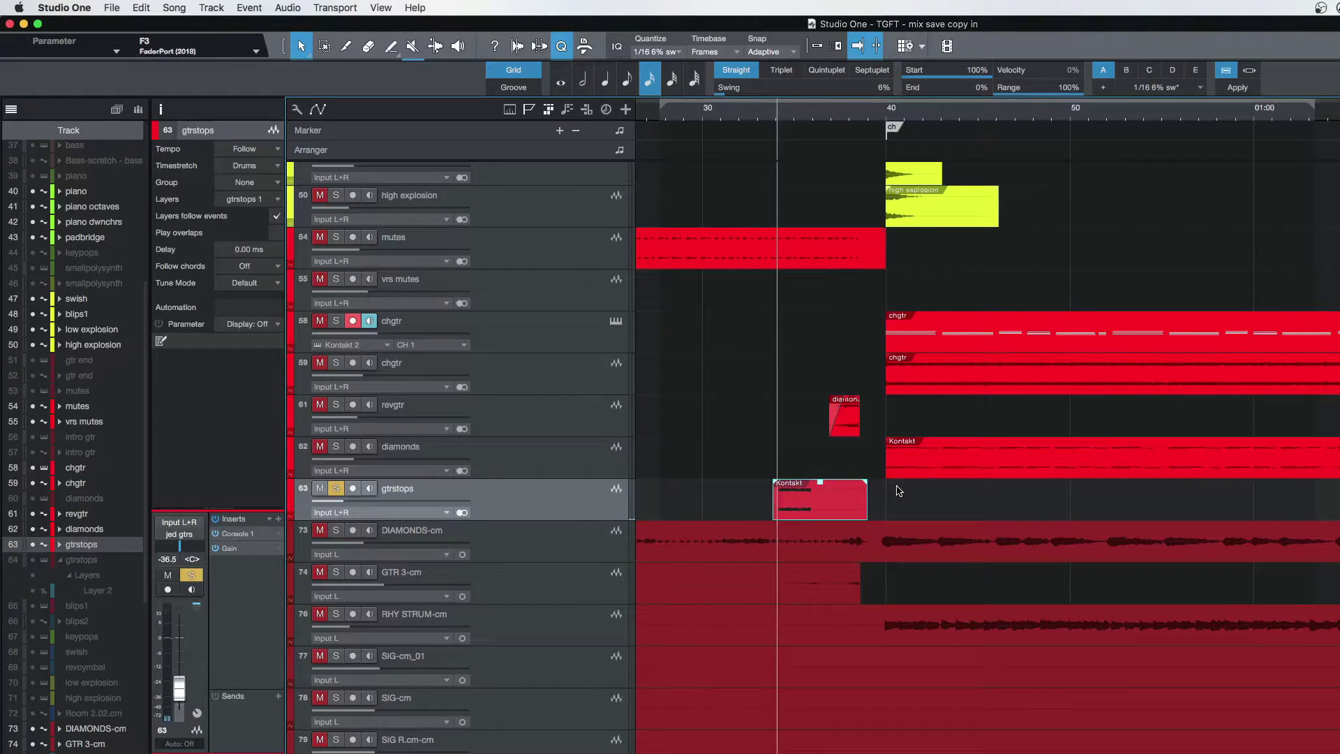
key(space)
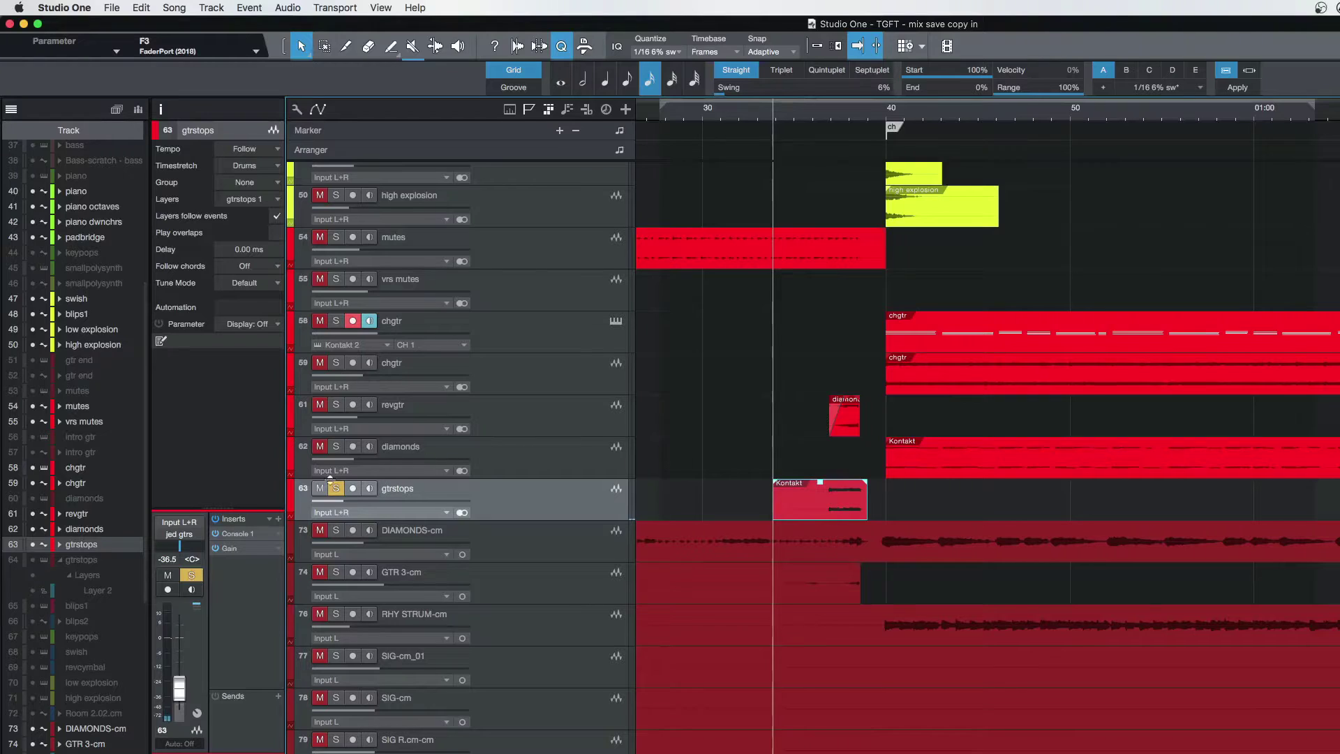
Move the solo from gtrstops to diamonds, playing from bar 40.
click(336, 490)
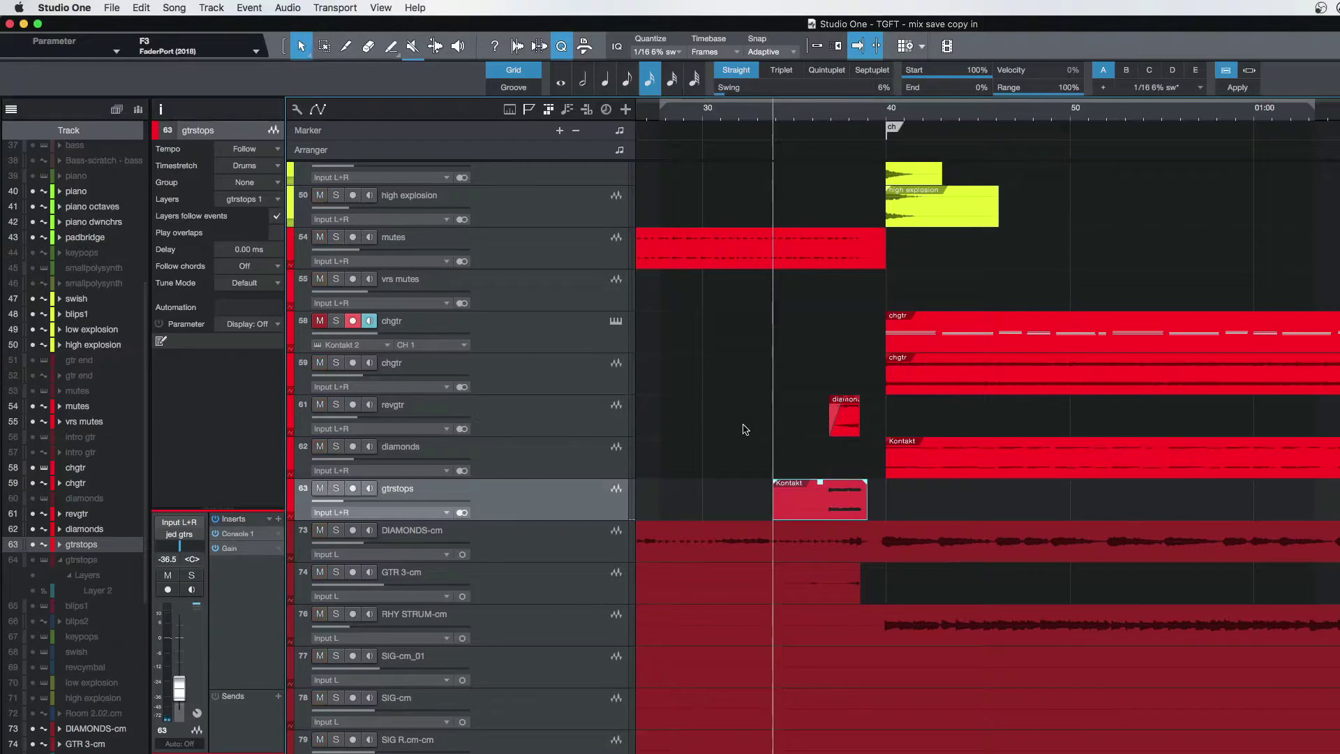
scroll(746, 429, left, 1)
click(541, 451)
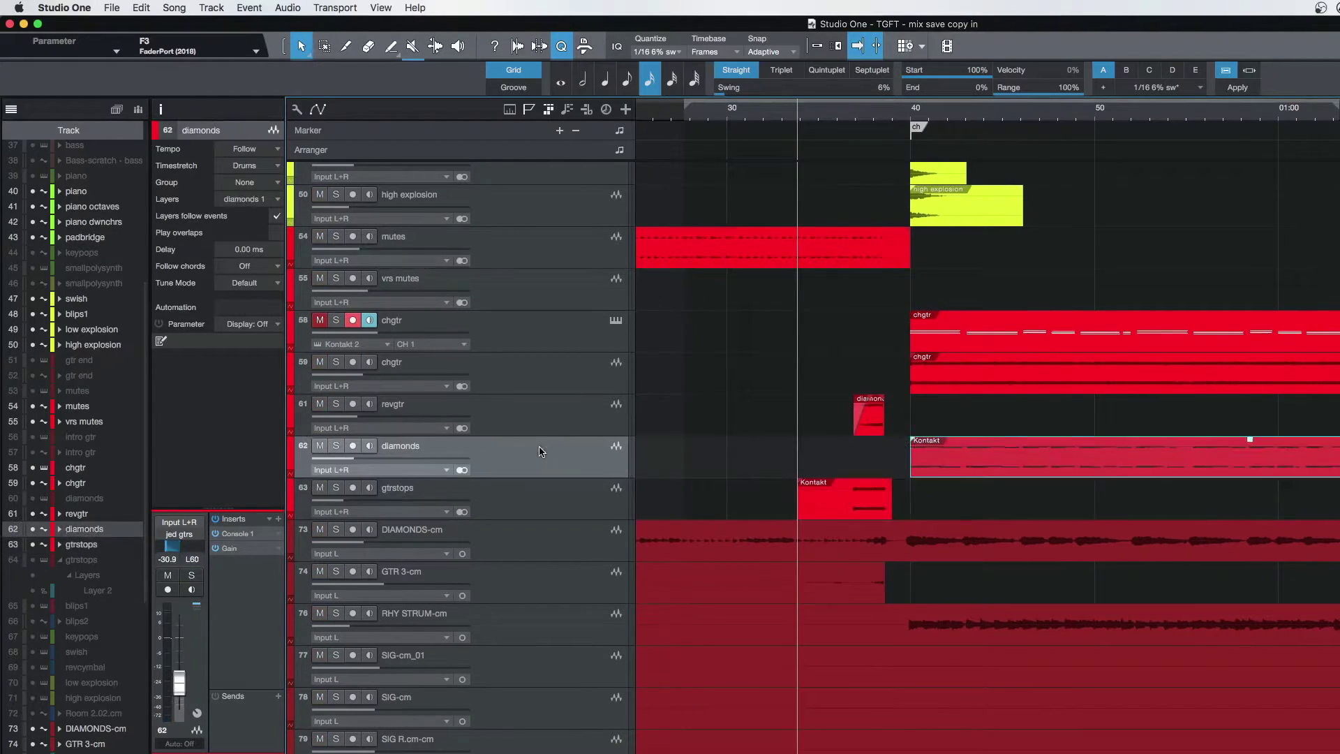
click(916, 419)
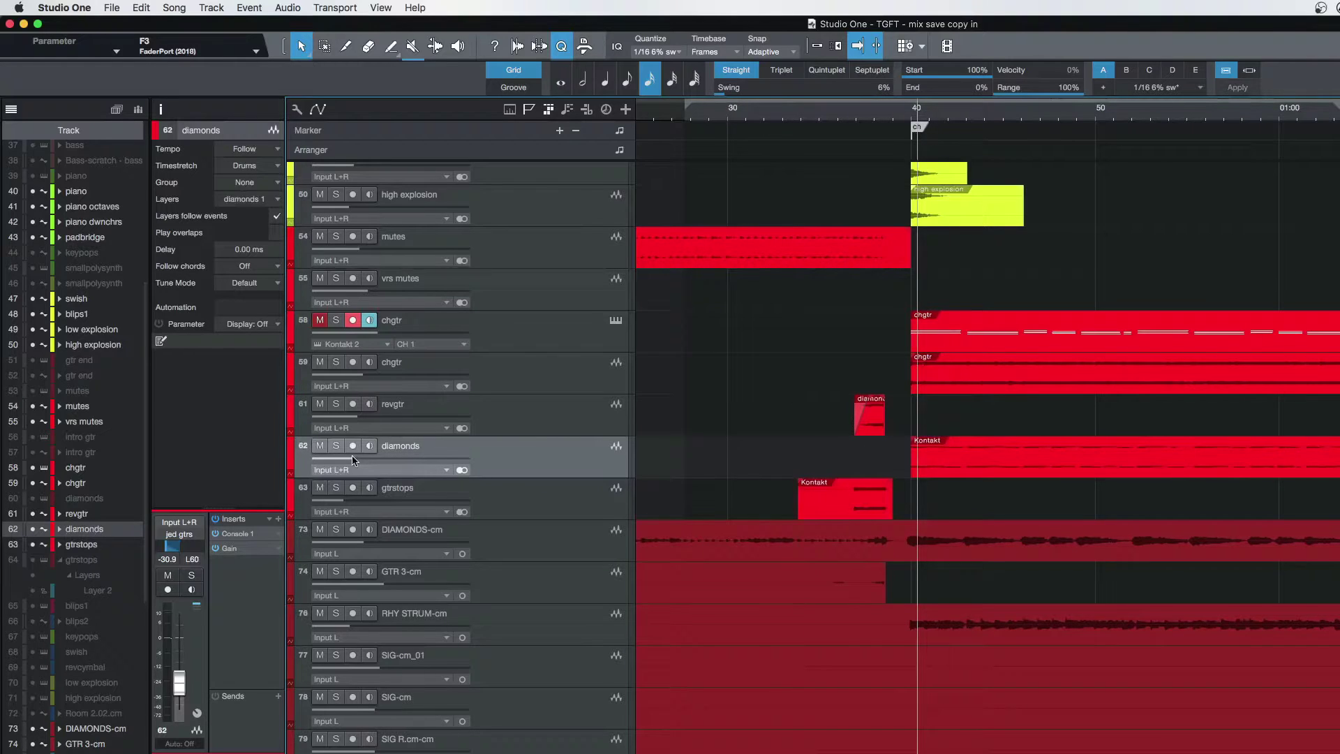
click(336, 446)
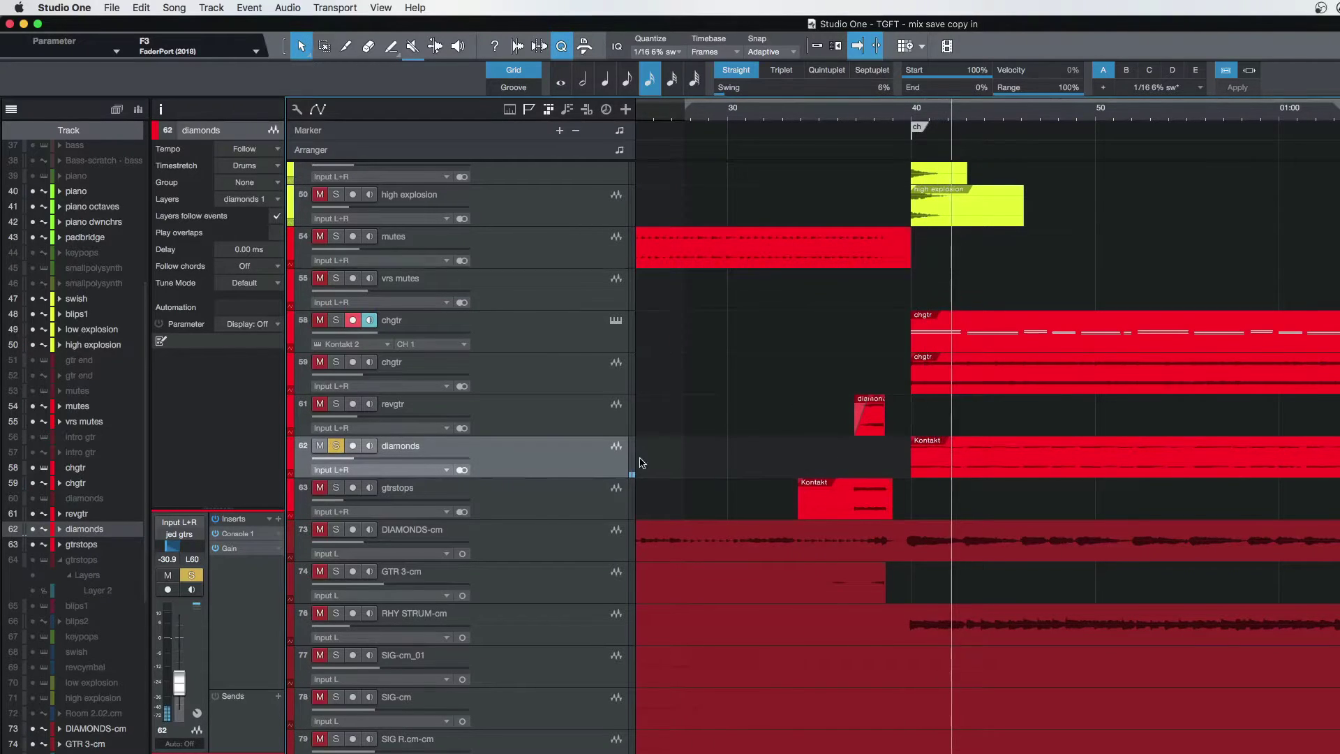
Set the diamonds volume to -26.0 dB, then clear its solo and stop playback.
mouse_move(180, 684)
mouse_down()
mouse_move(183, 662)
mouse_move(179, 682)
mouse_up()
click(191, 574)
key(space)
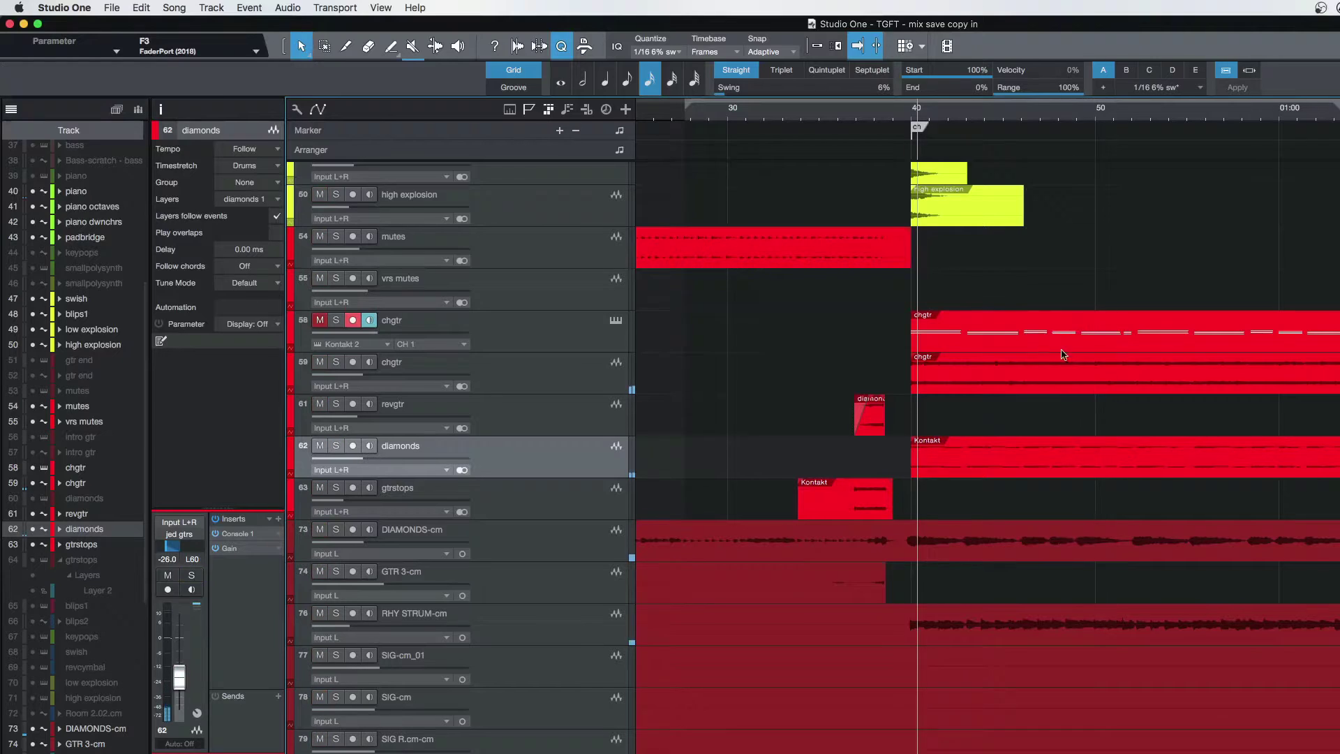
scroll(1063, 357, right, 10)
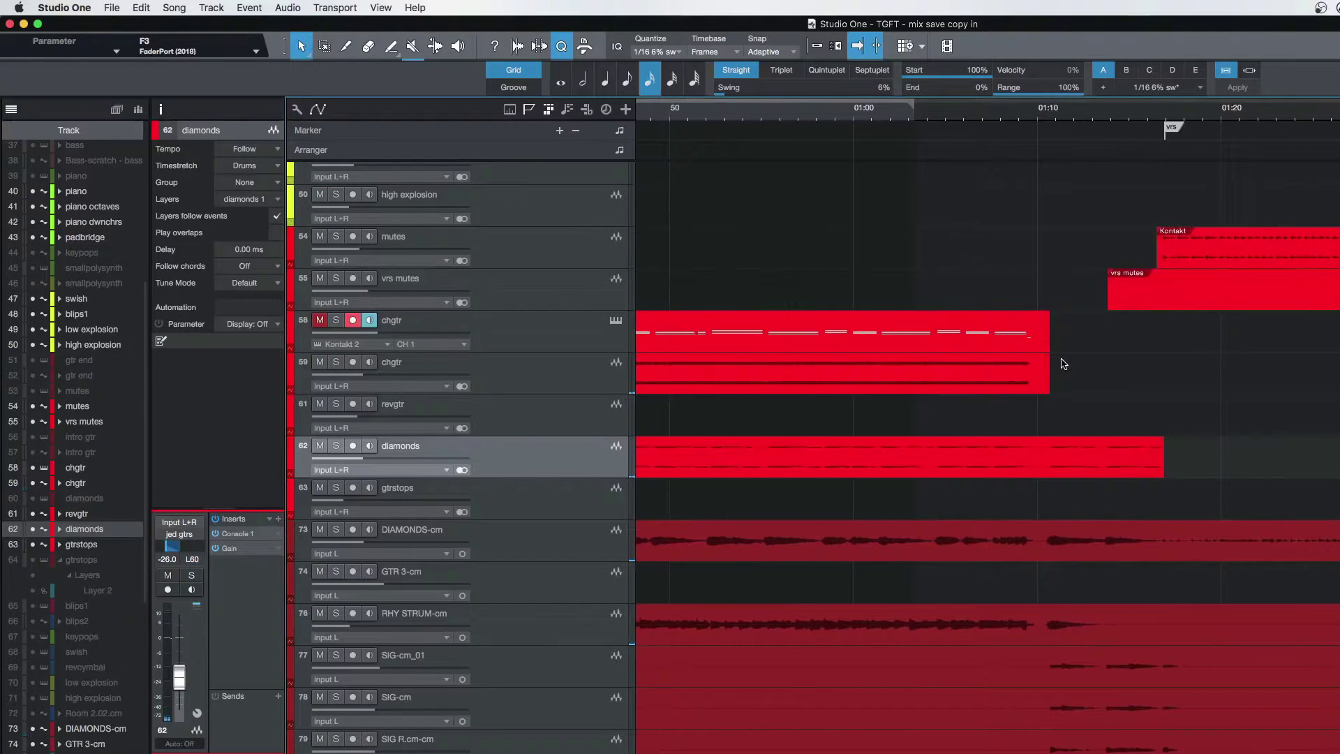
scroll(1131, 294, right, 10)
scroll(884, 410, down, 2)
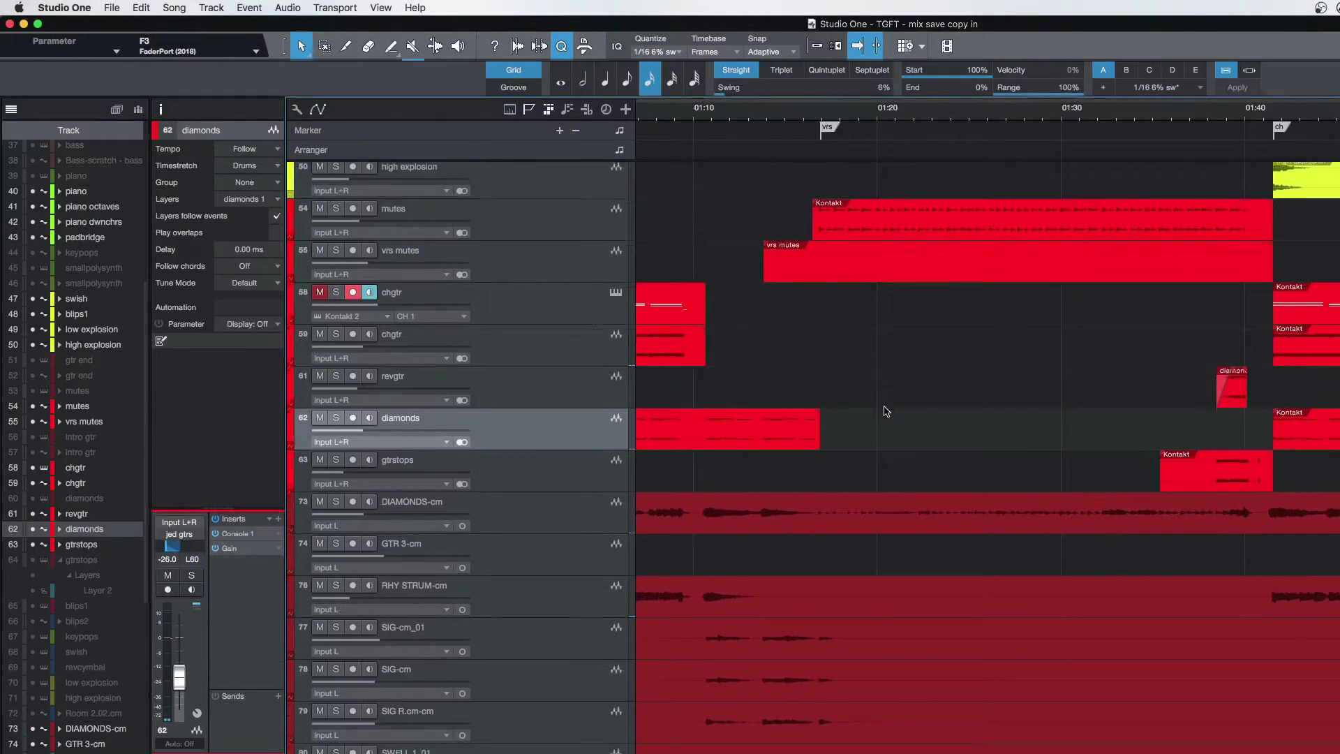
scroll(774, 359, left, 5)
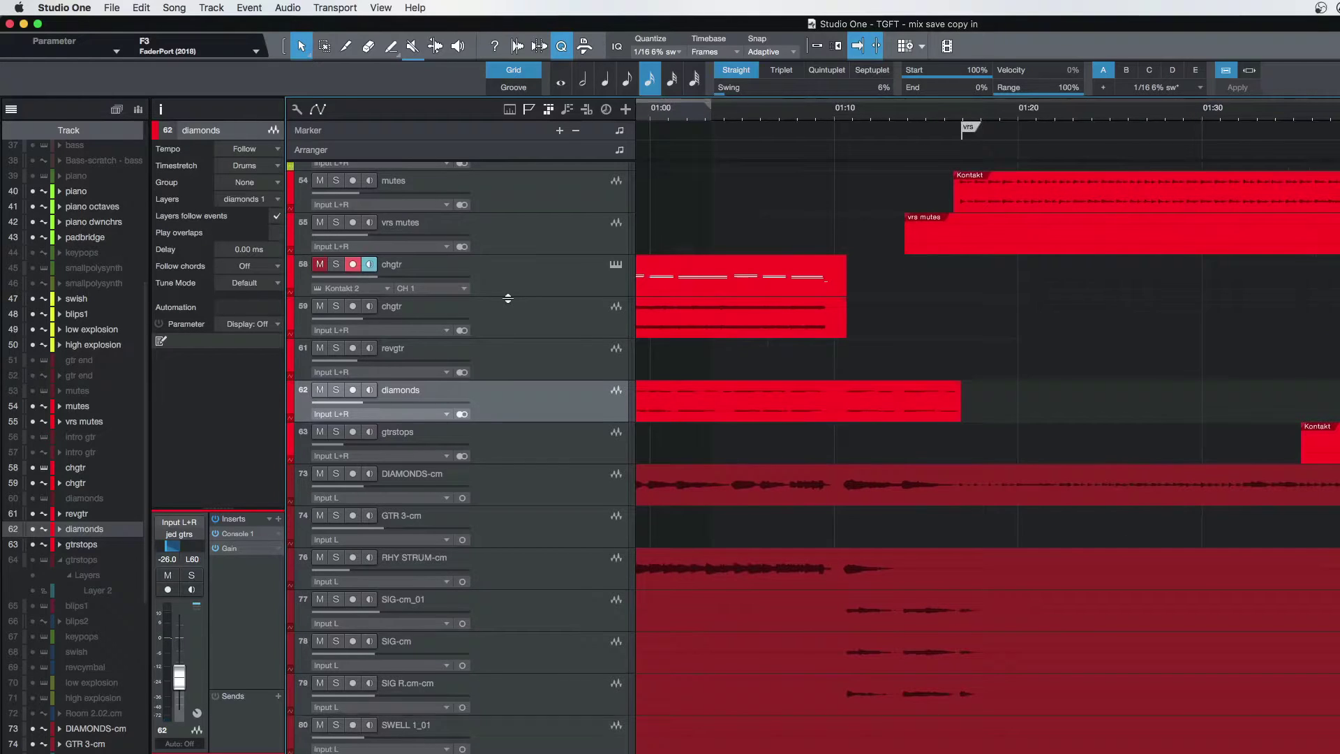
scroll(614, 377, left, 9)
Select DIAMONDS-cm and play it from the song start.
click(572, 479)
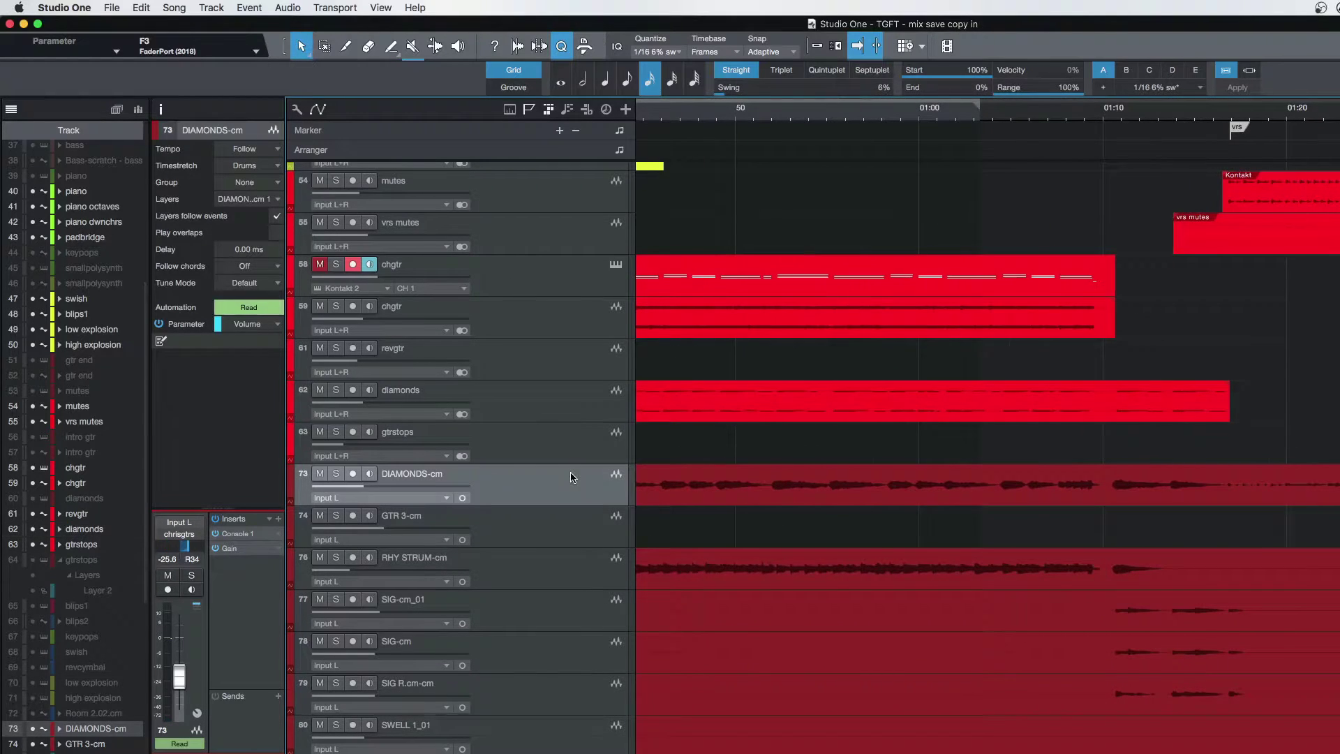
scroll(759, 494, left, 3)
scroll(760, 494, left, 20)
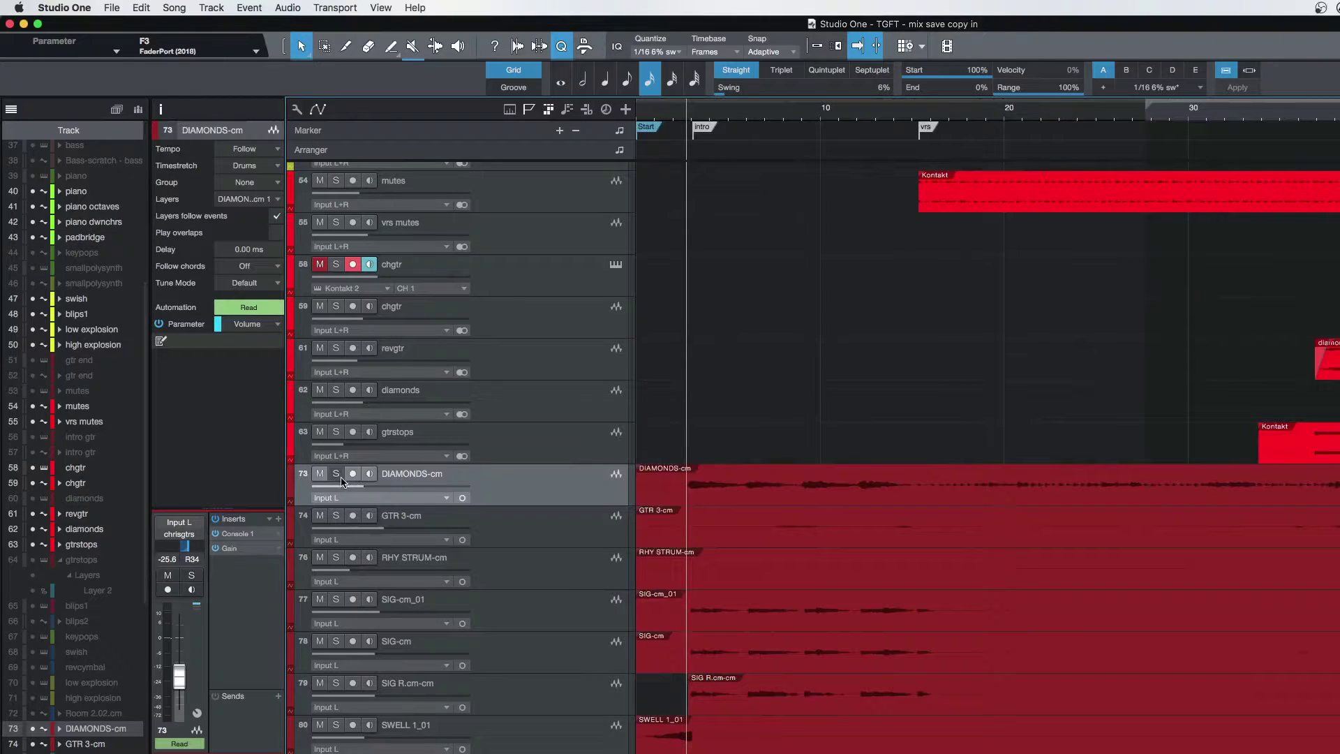
key(space)
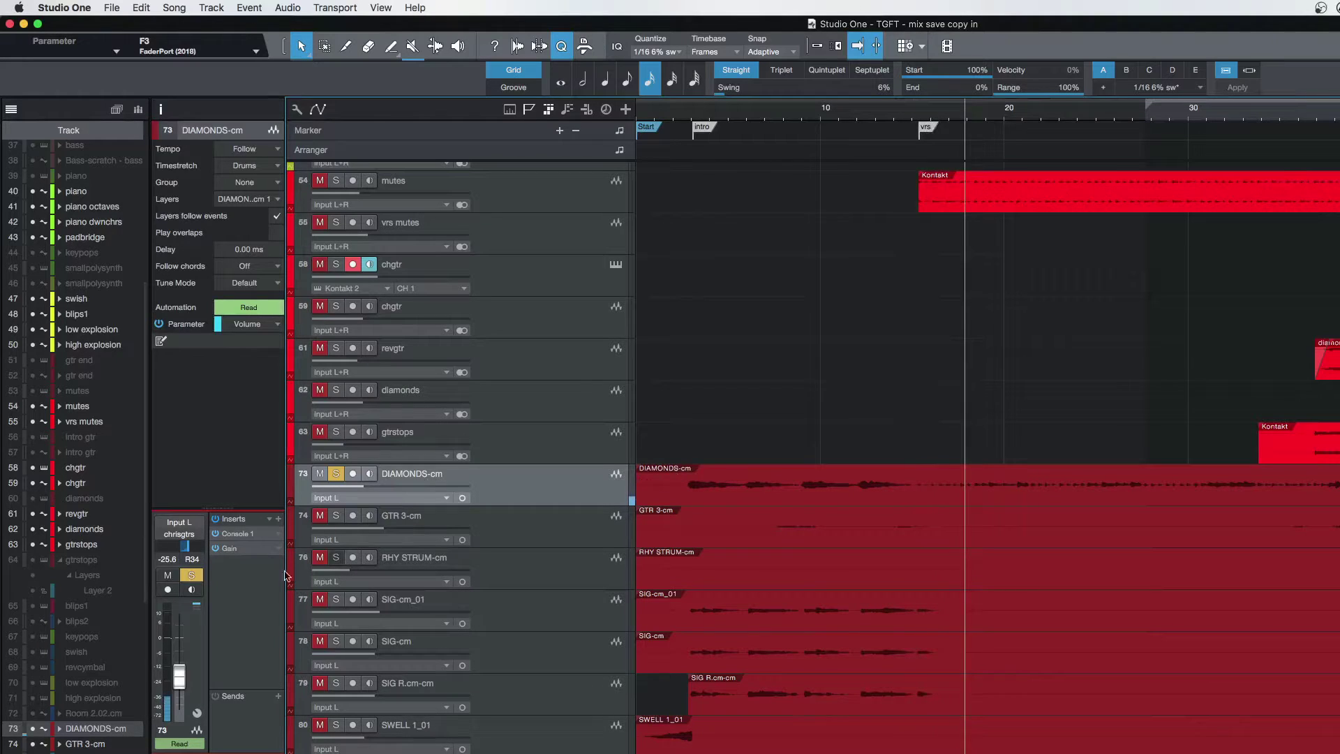
Inspect DIAMONDS-cm's Console 1 insert, unsolo it, stop playback, and select SIG-cm_01.
click(247, 535)
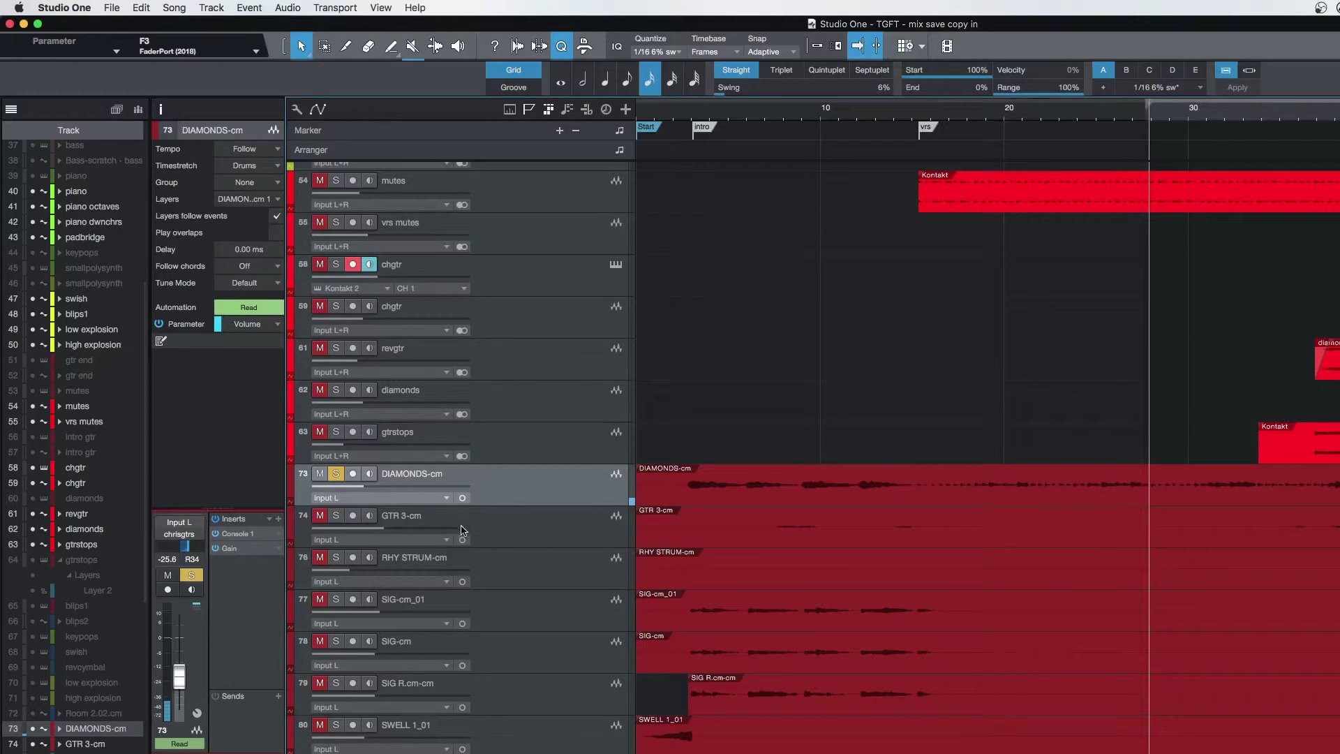
click(337, 475)
key(space)
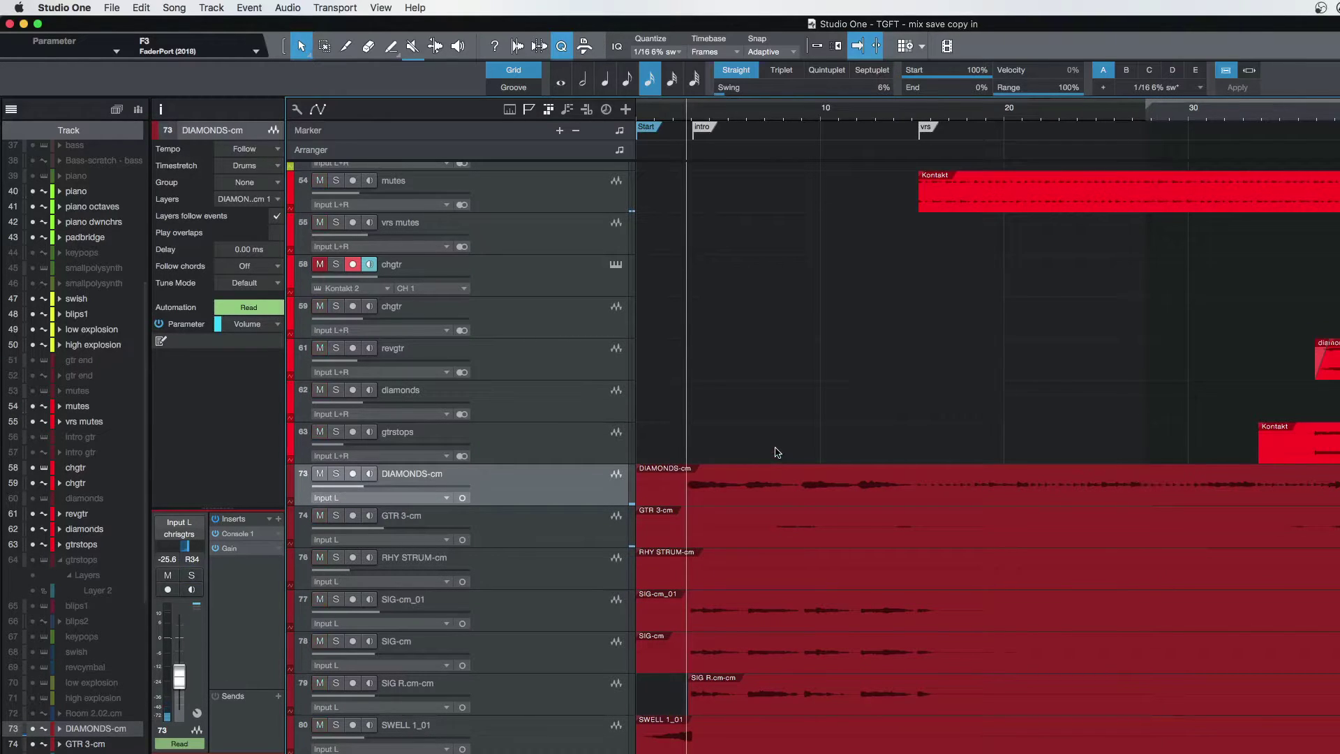
click(512, 606)
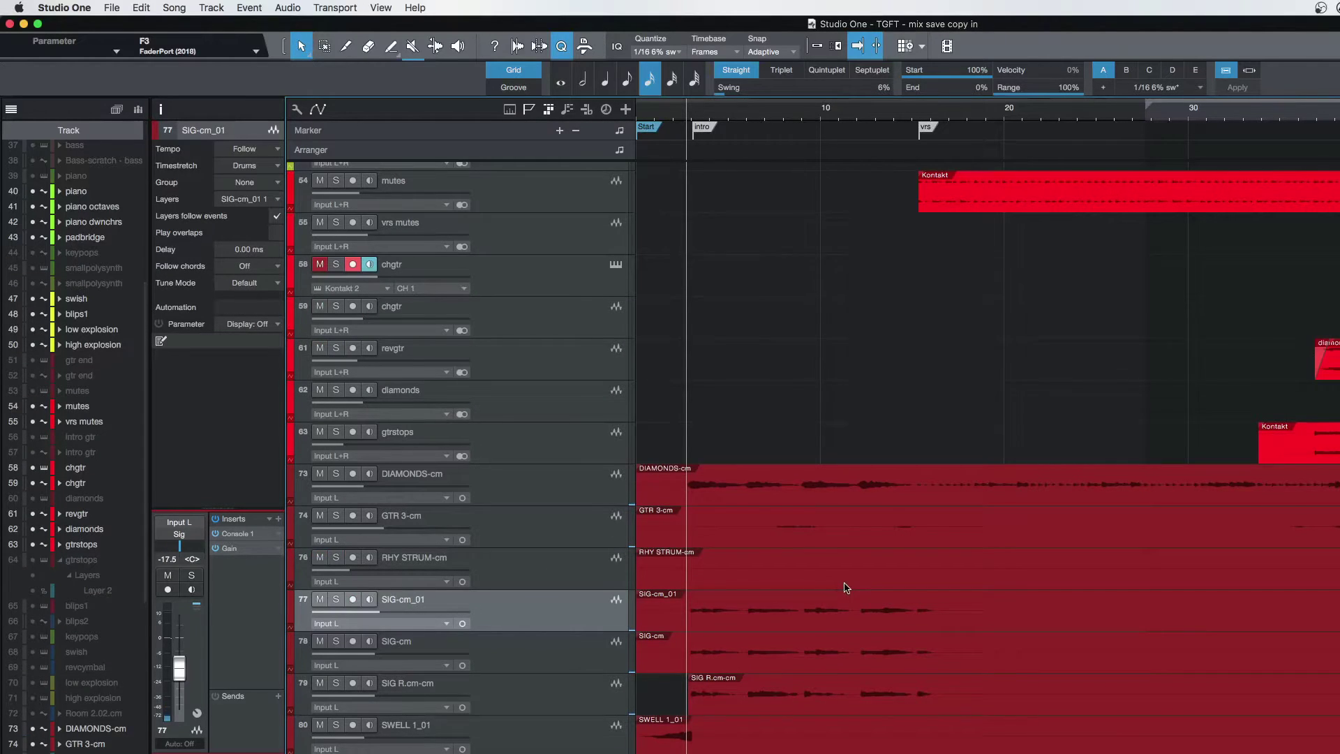
Play from the intro, unsolo GTR 3-cm, and restart playback from the song start.
scroll(846, 588, down, 3)
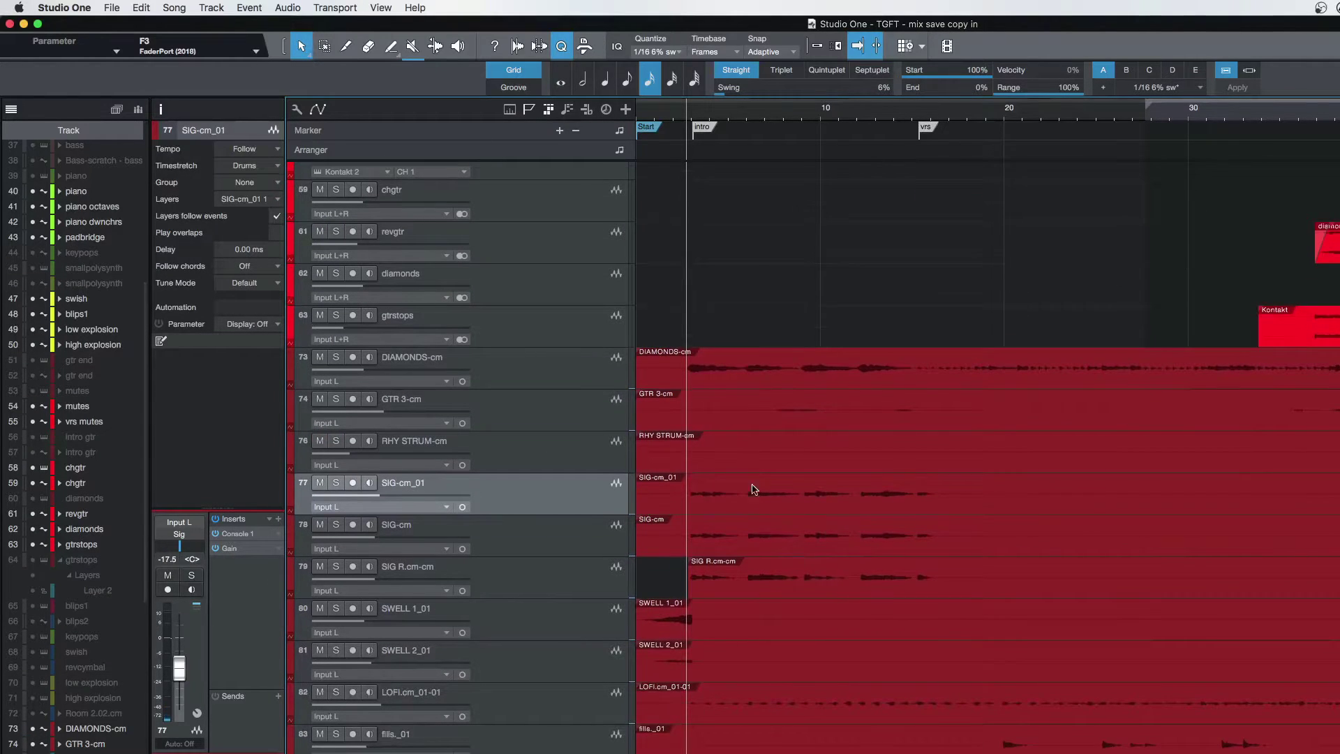
click(777, 310)
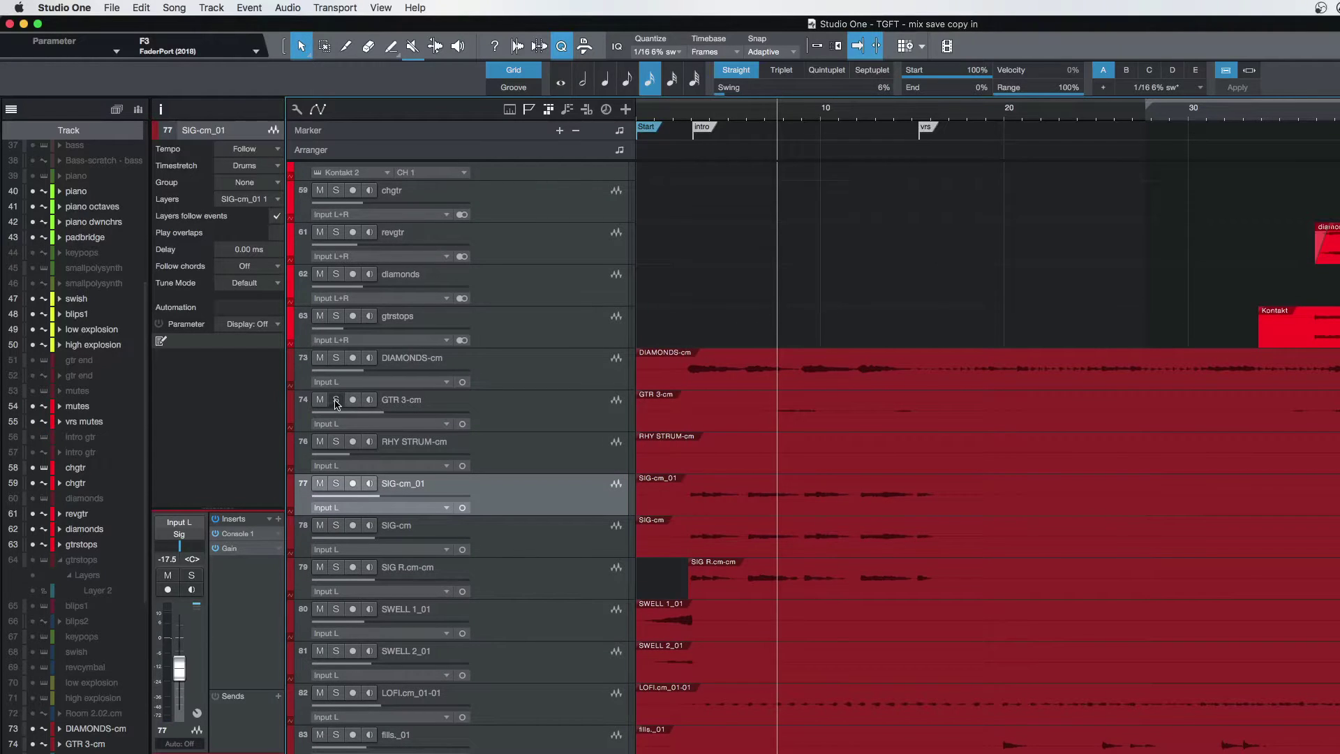
key(space)
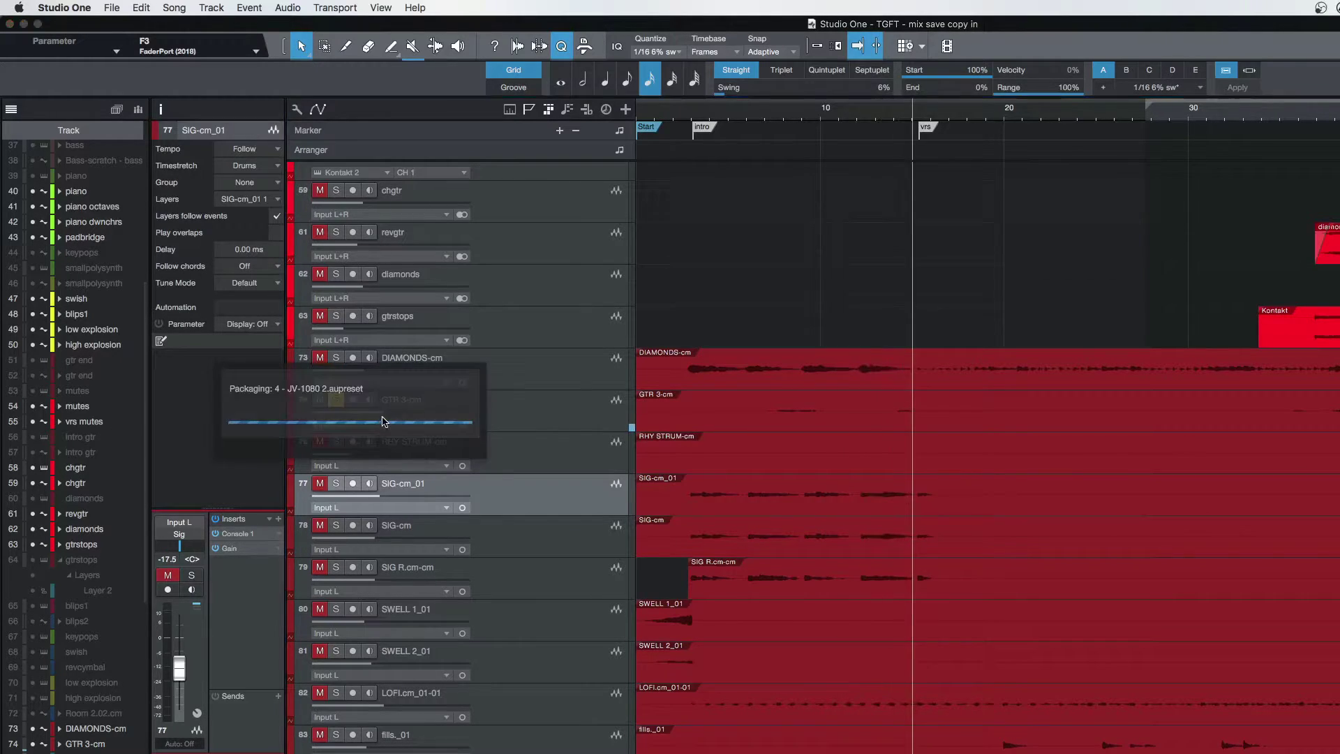
key(space)
click(335, 399)
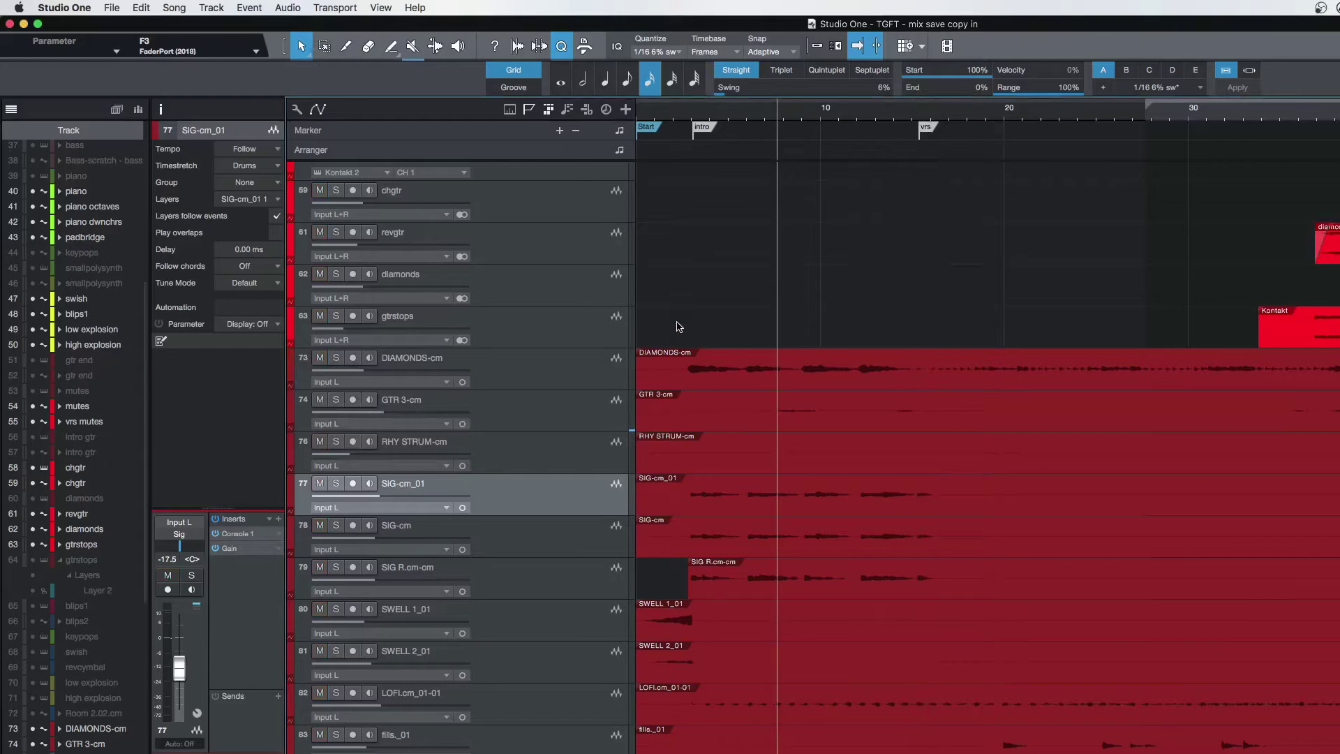
key(space)
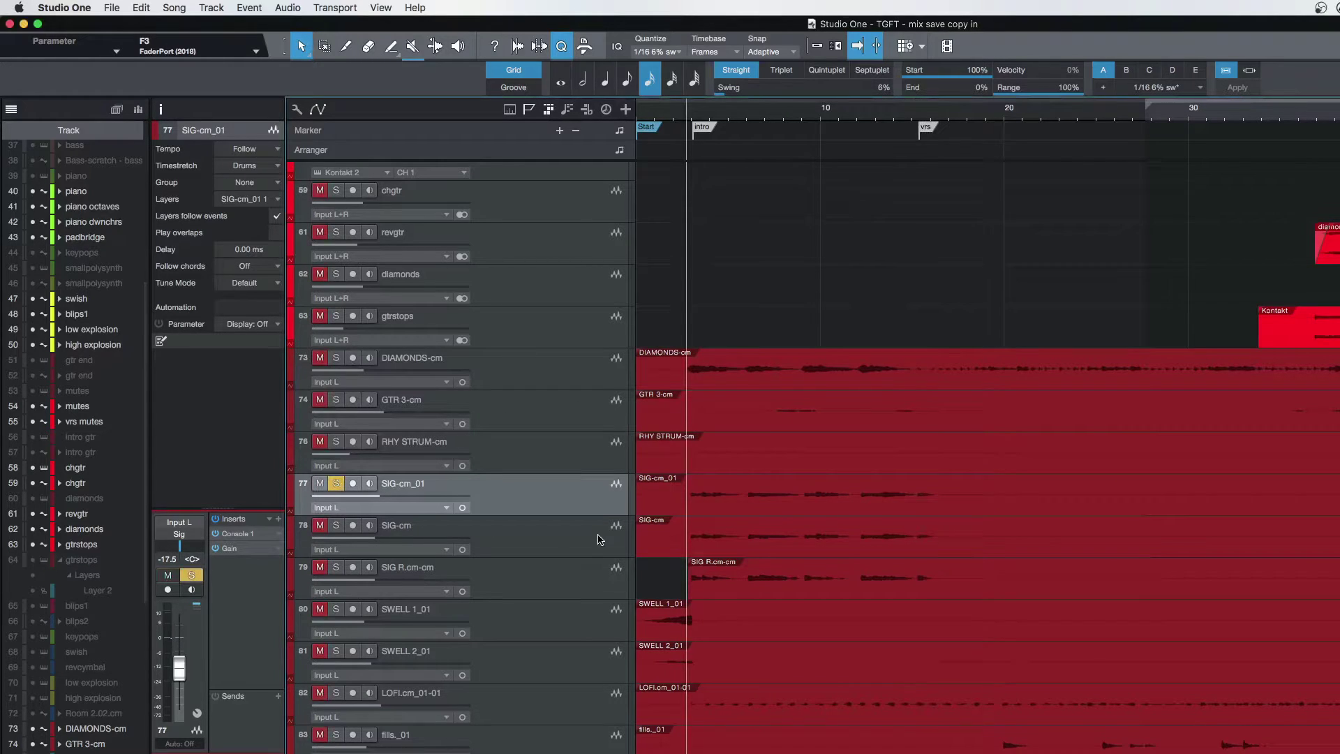
key(space)
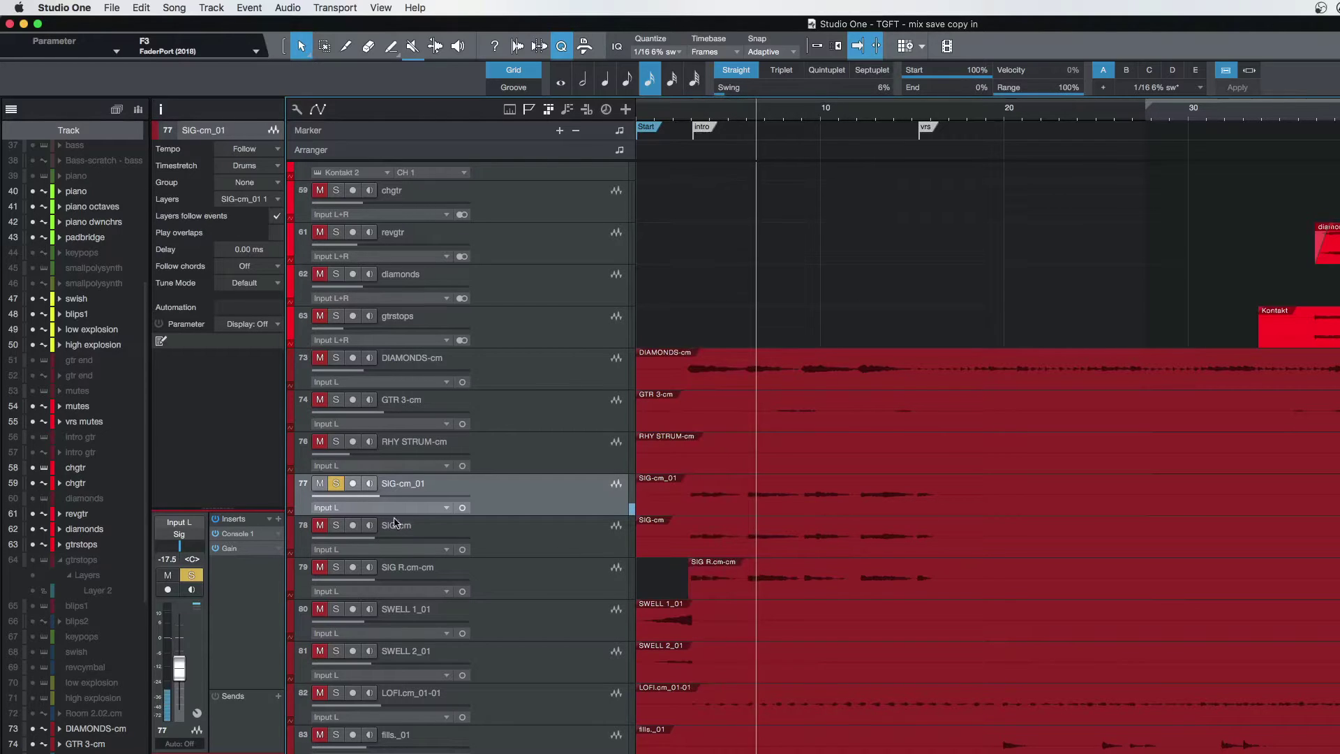
Solo SIG-cm alongside SIG-cm_01, briefly trying SIG R.cm-cm, and play them together.
click(336, 526)
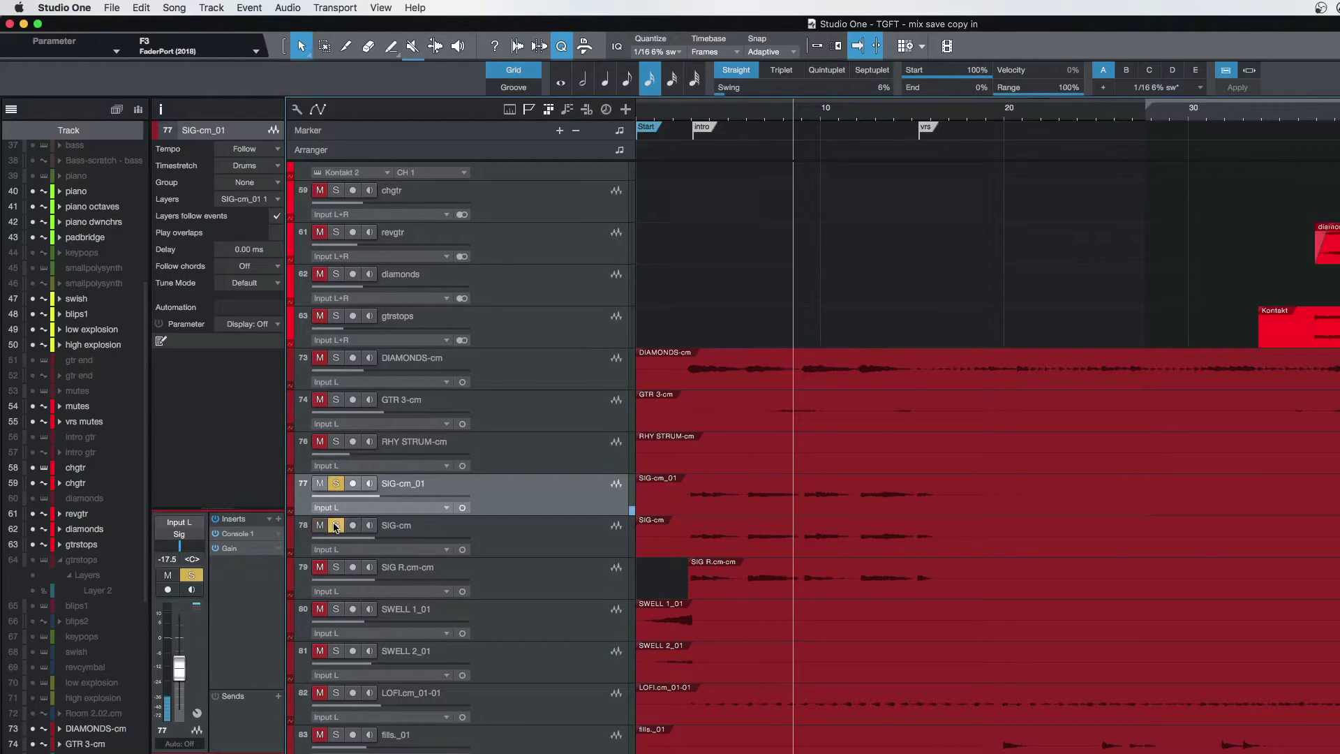
click(336, 569)
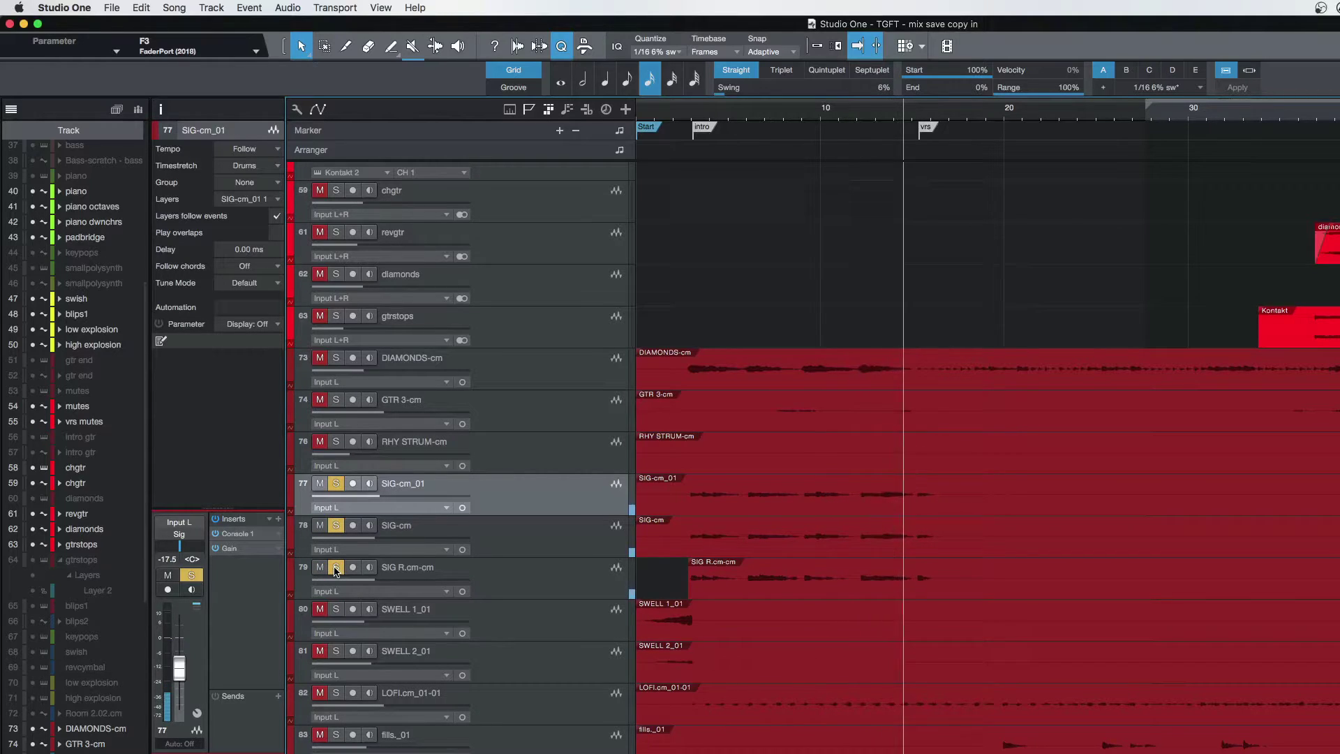
key(space)
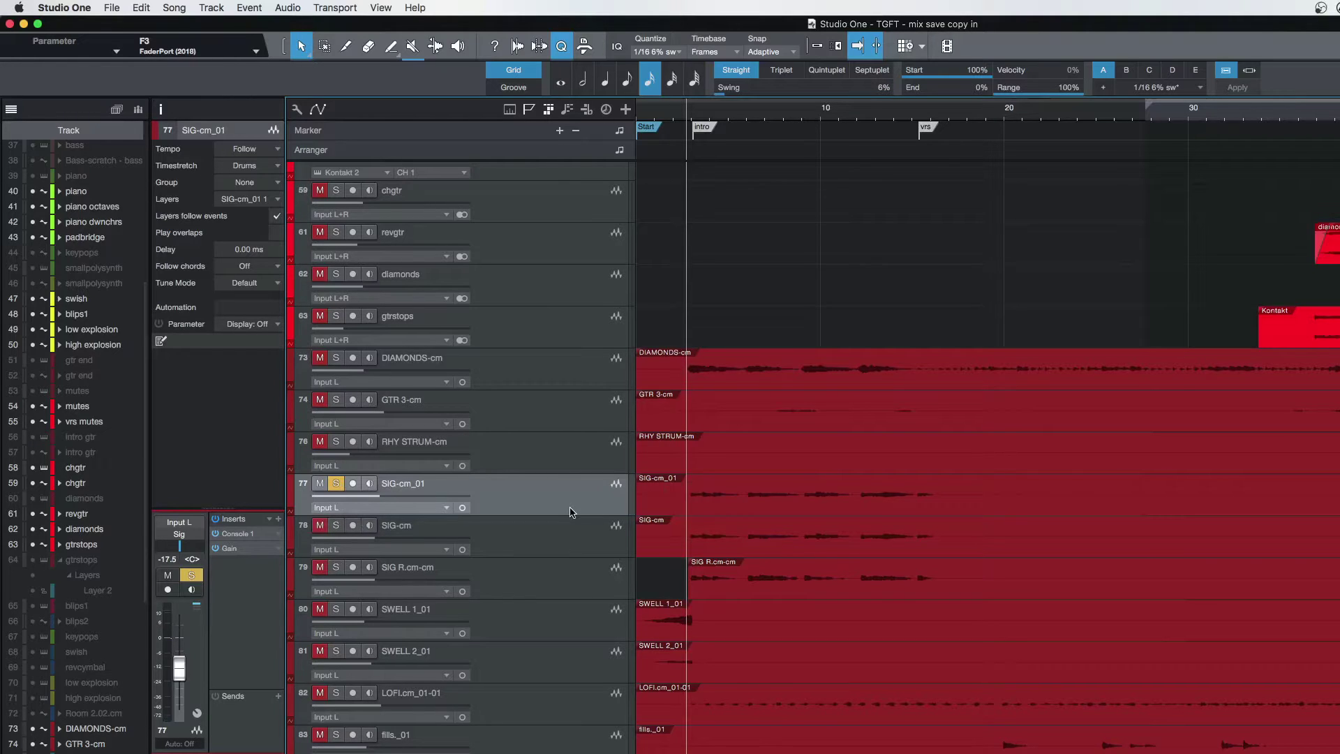
key(space)
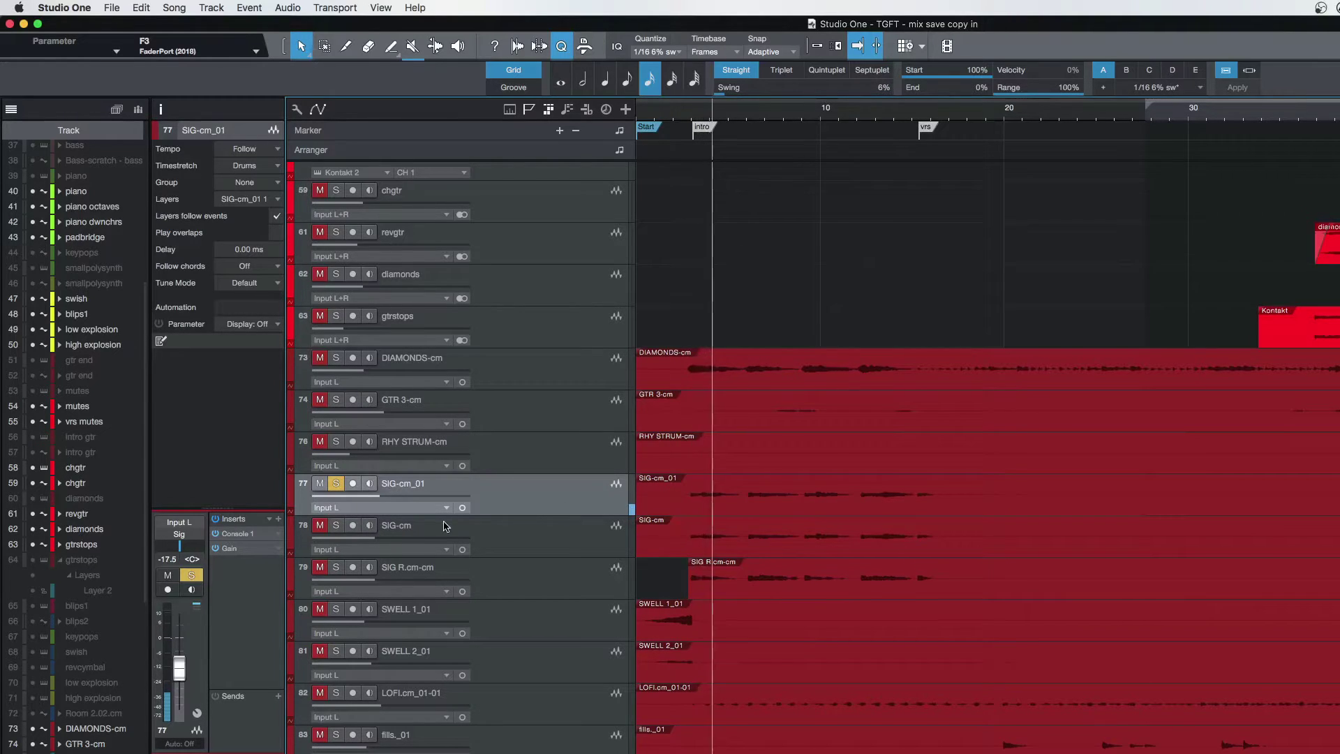
click(337, 528)
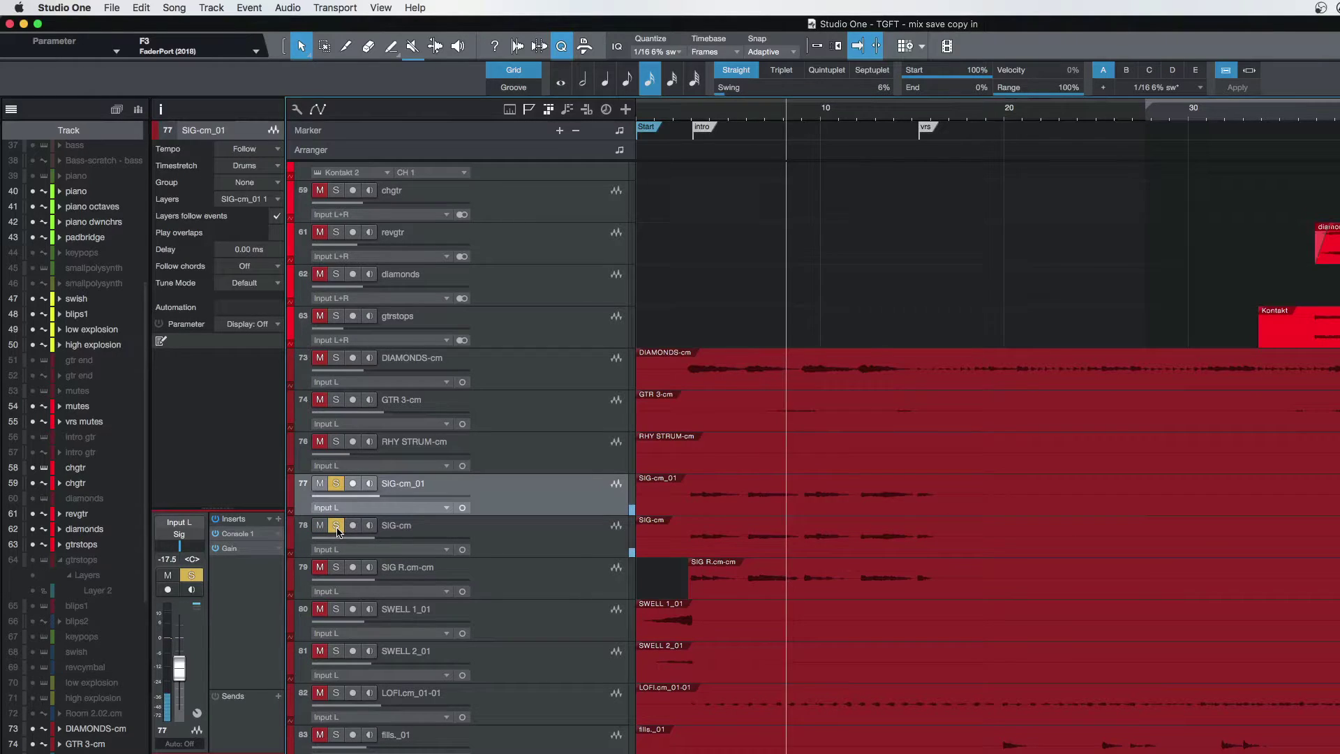
Solo SIG R.cm-cm along with the SIG-cm track and audition it briefly.
click(501, 542)
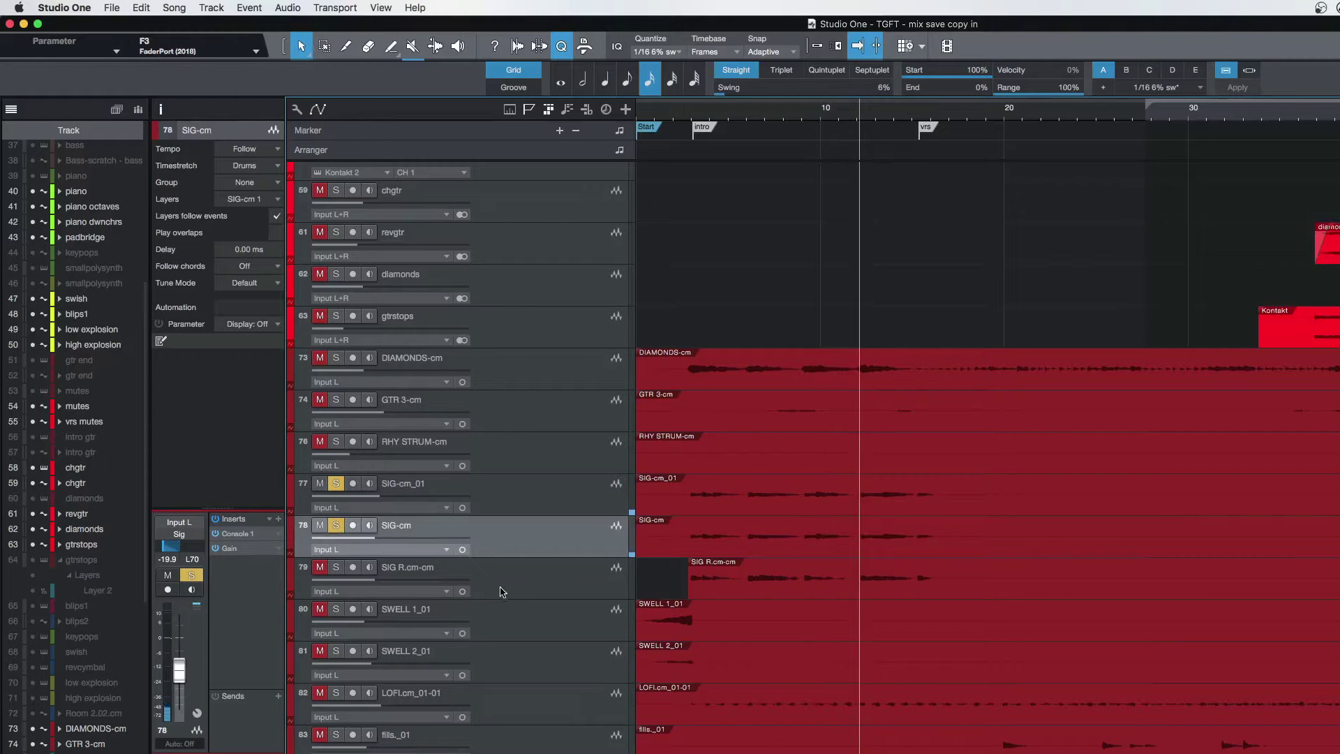
click(467, 583)
key(s)
key(space)
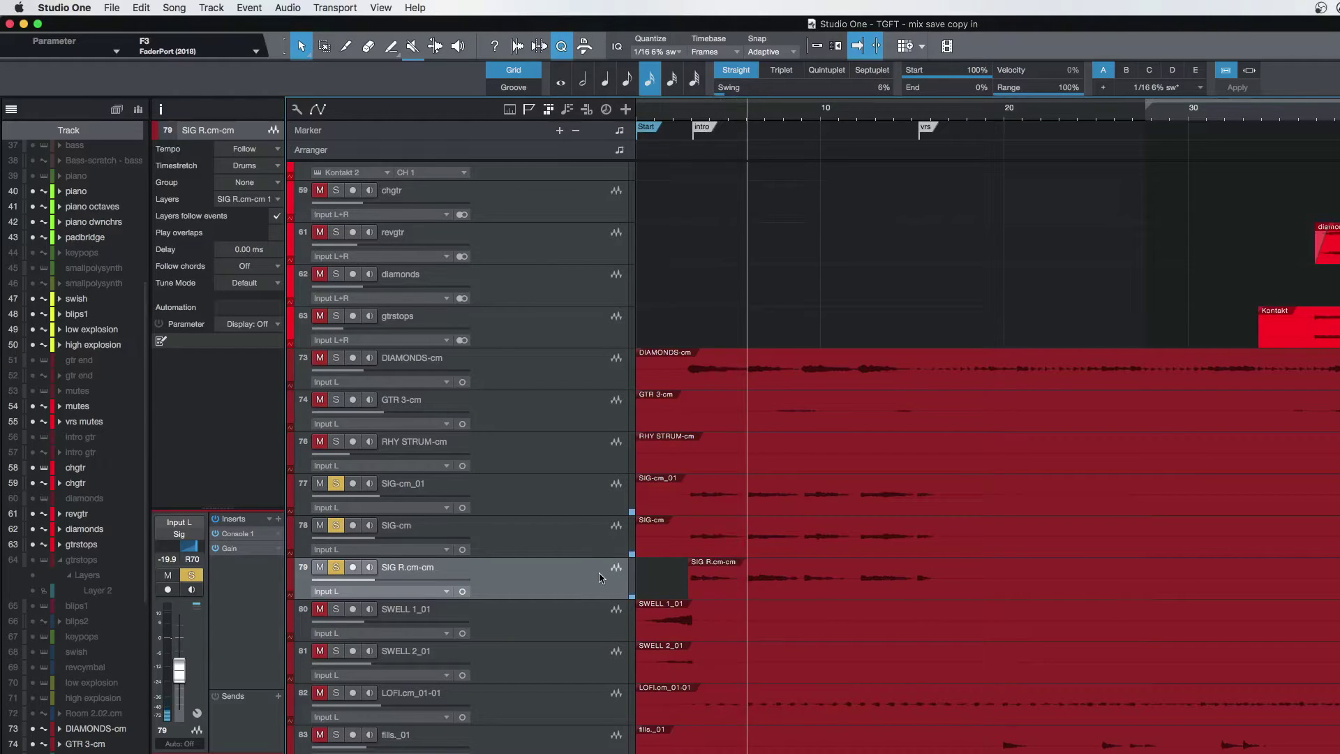
key(space)
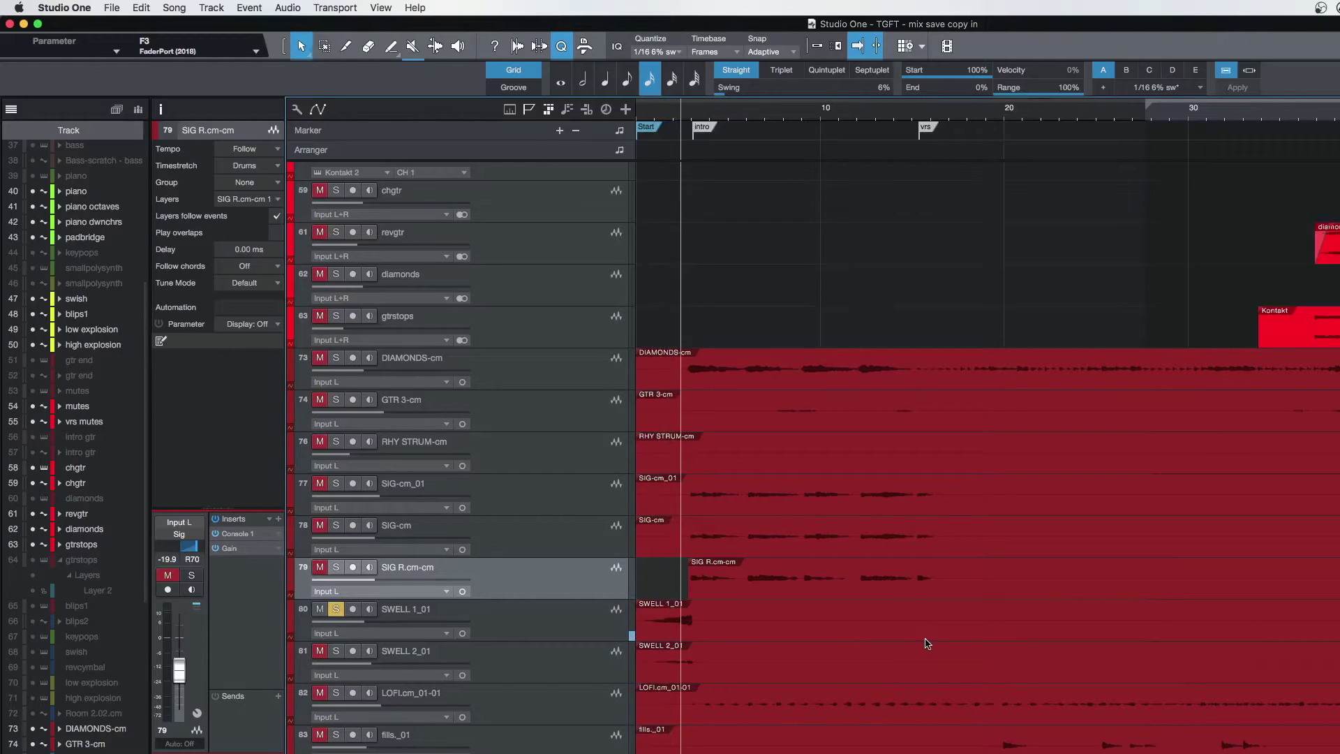
Audition SWELL 1_01 and SWELL 2_01 with short start/stop passes, then play the full arrangement.
key(space)
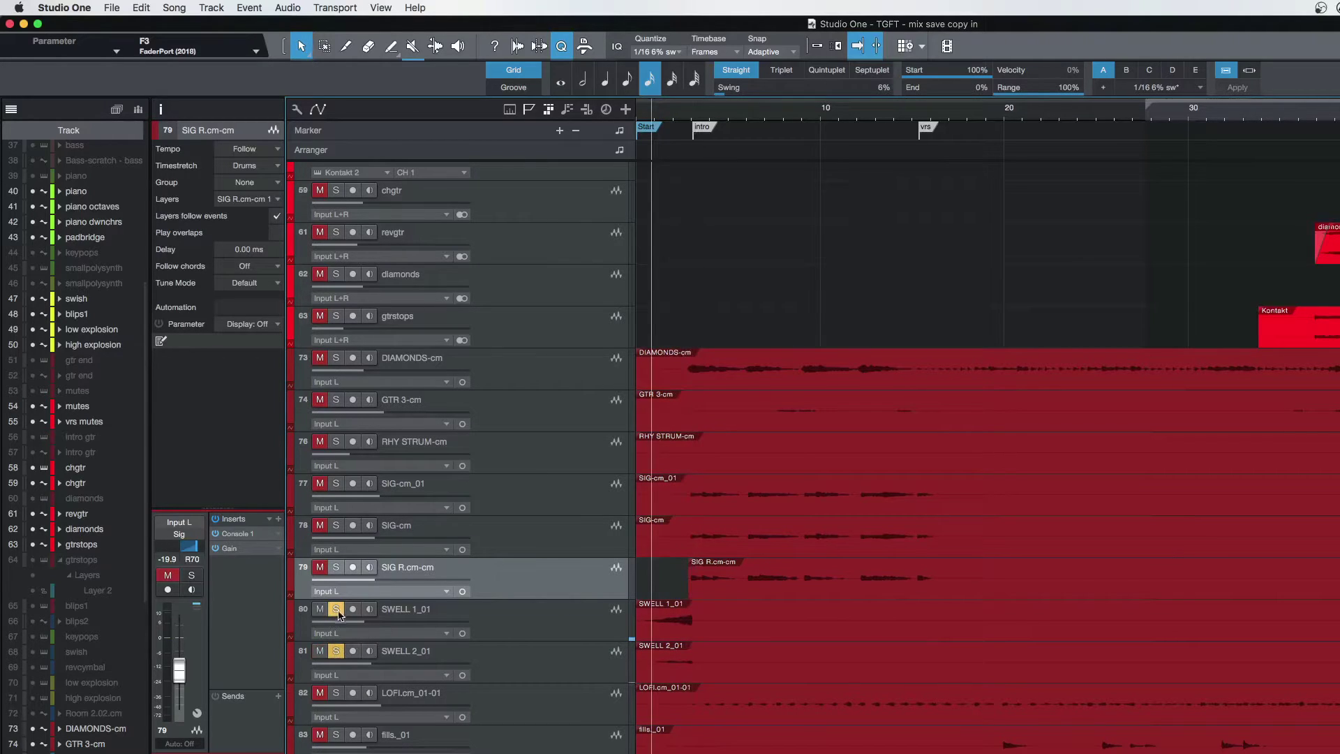
key(space)
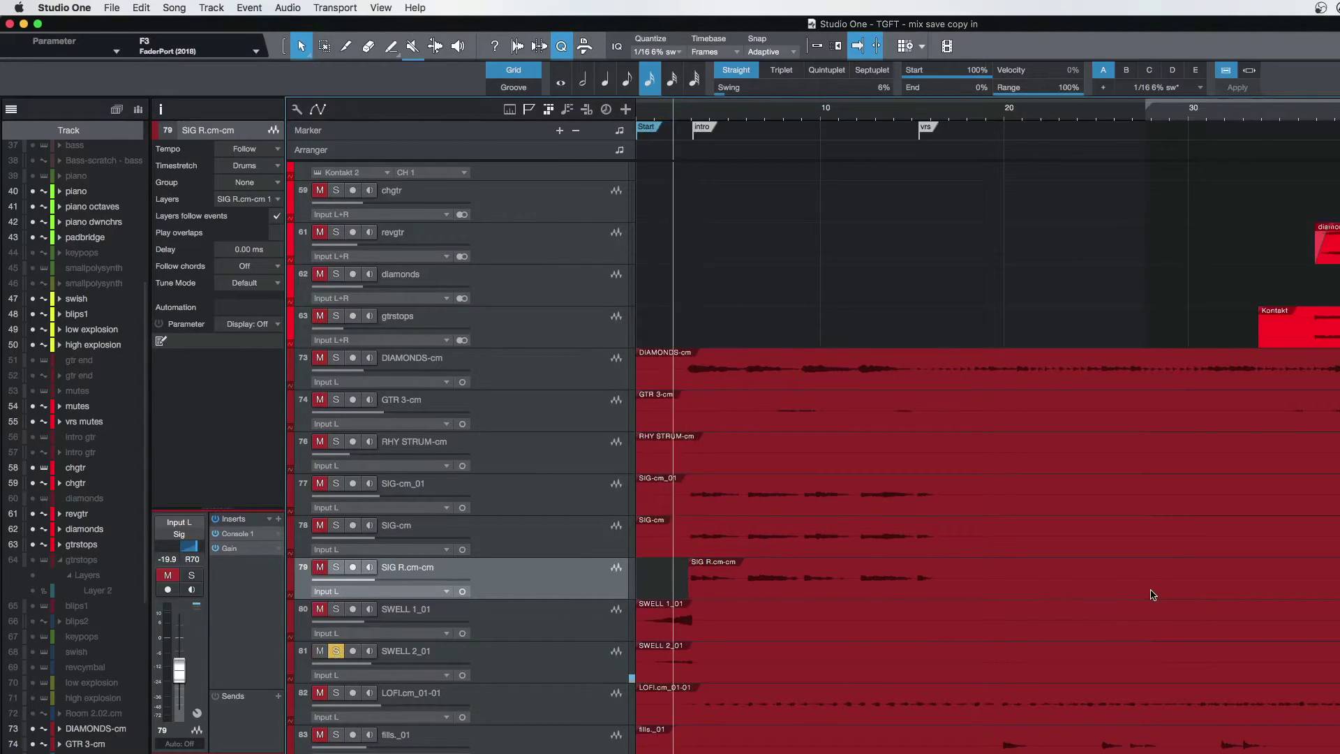
key(space)
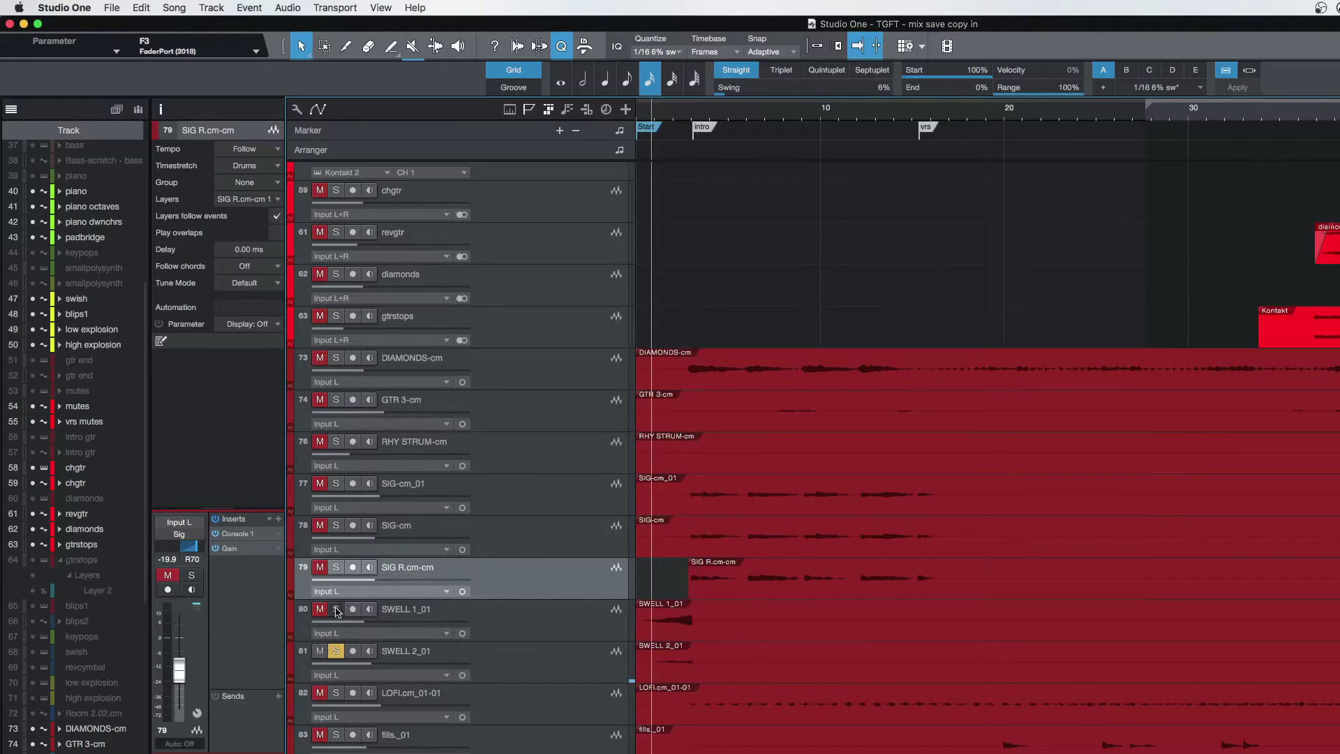
key(space)
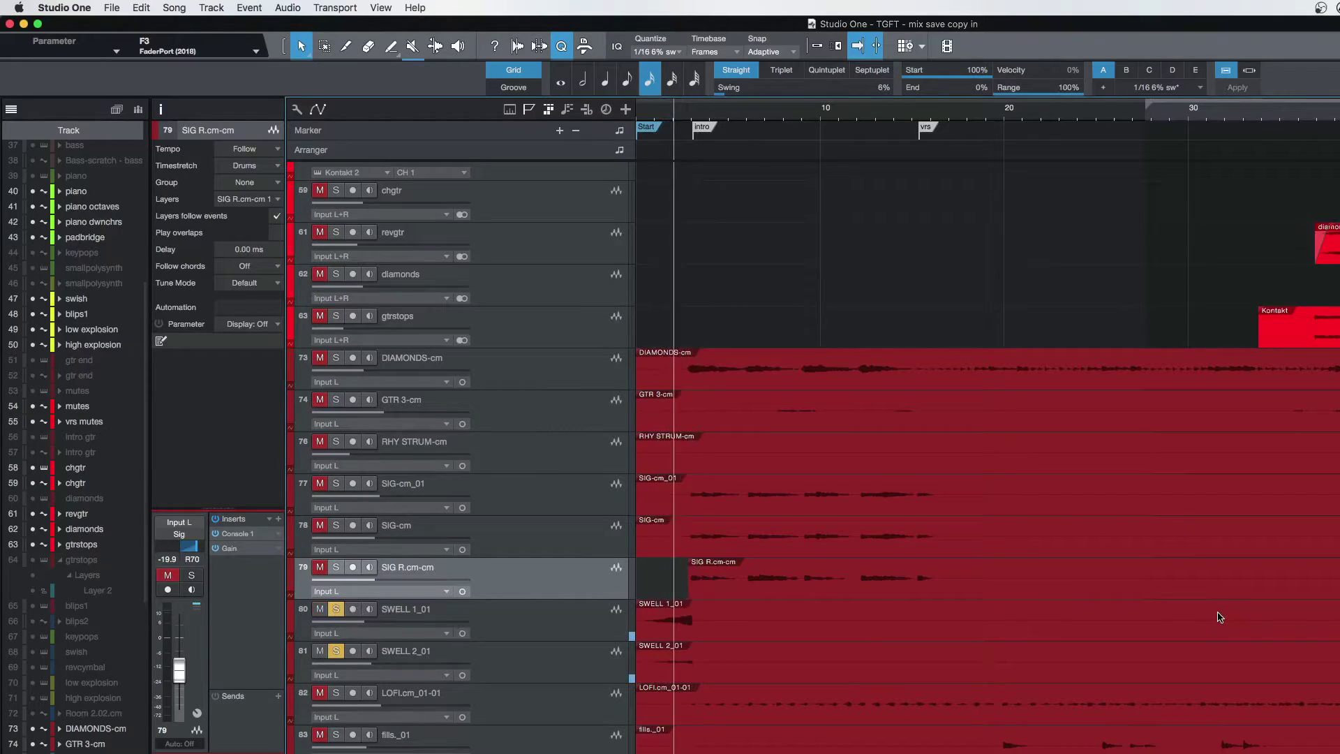
key(space)
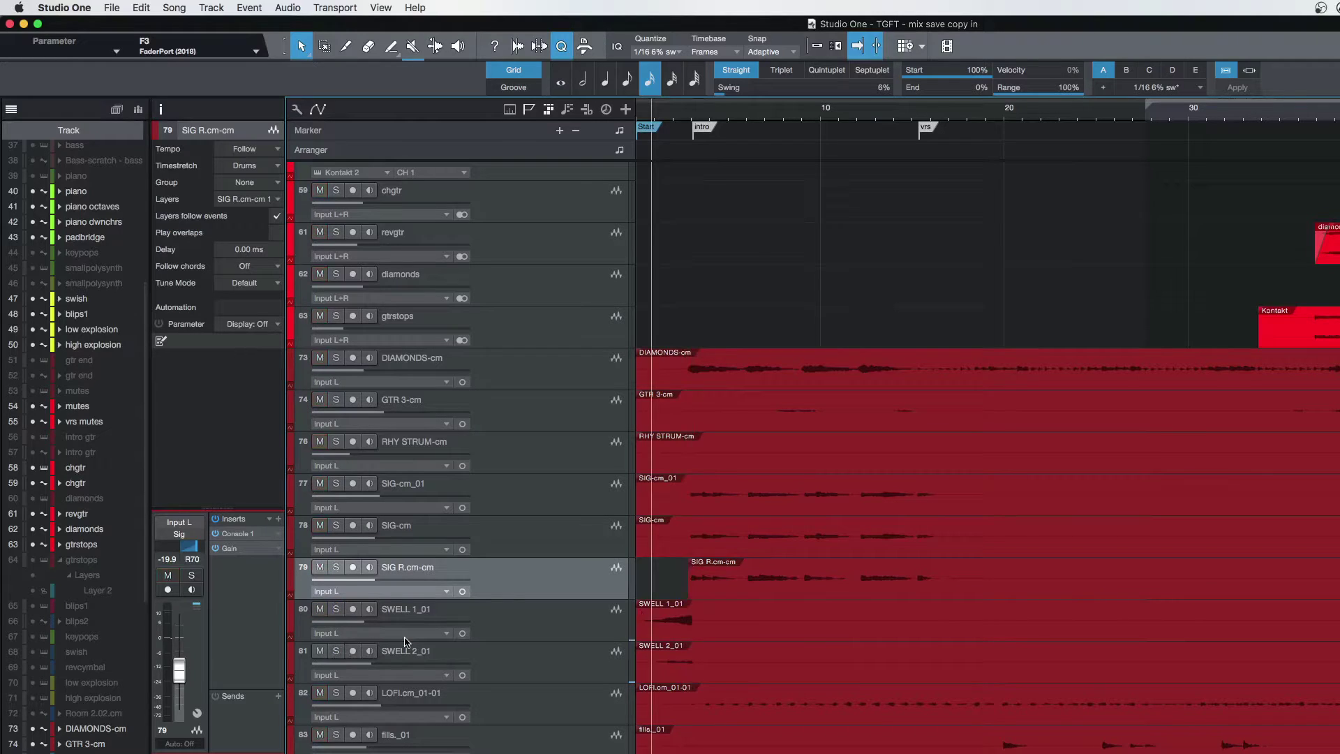
key(space)
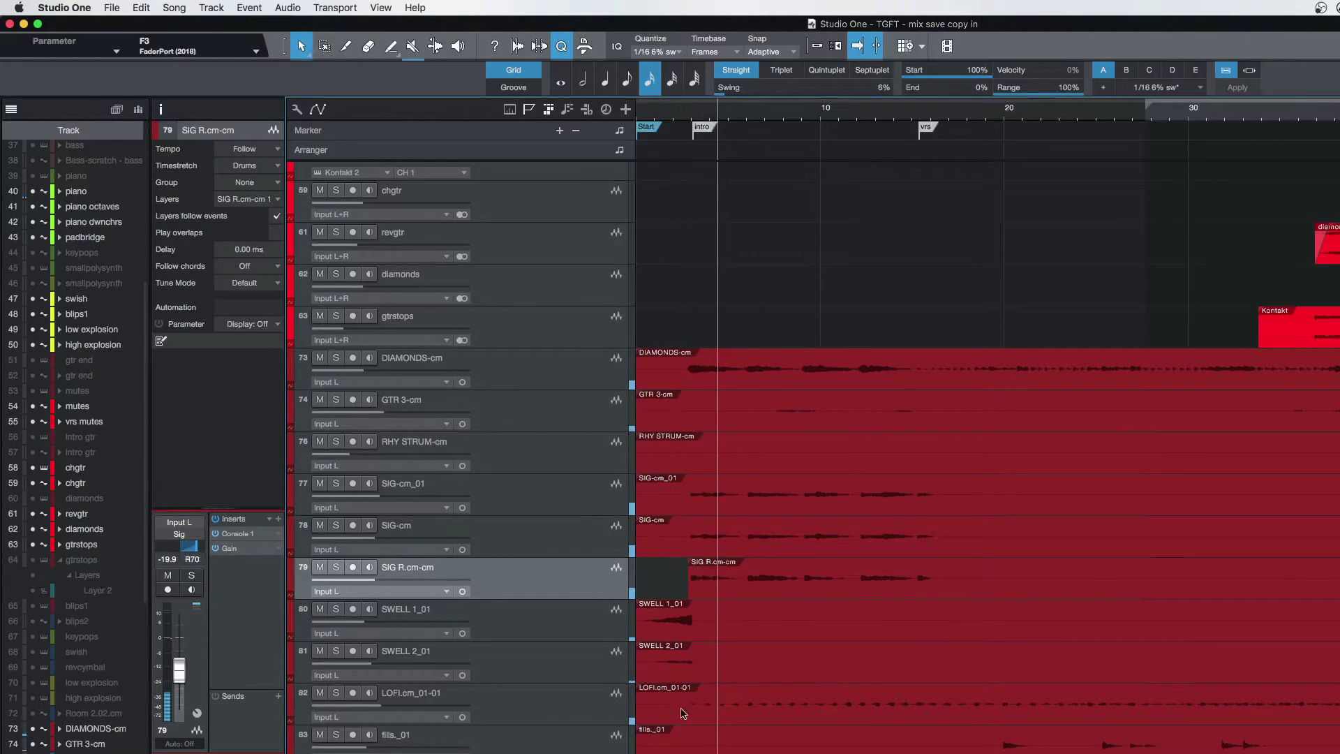
Solo LOFI.cm_01-01, play from about bar 10, and open its Console 1 plugin showing a 304 Hz low cut.
click(546, 705)
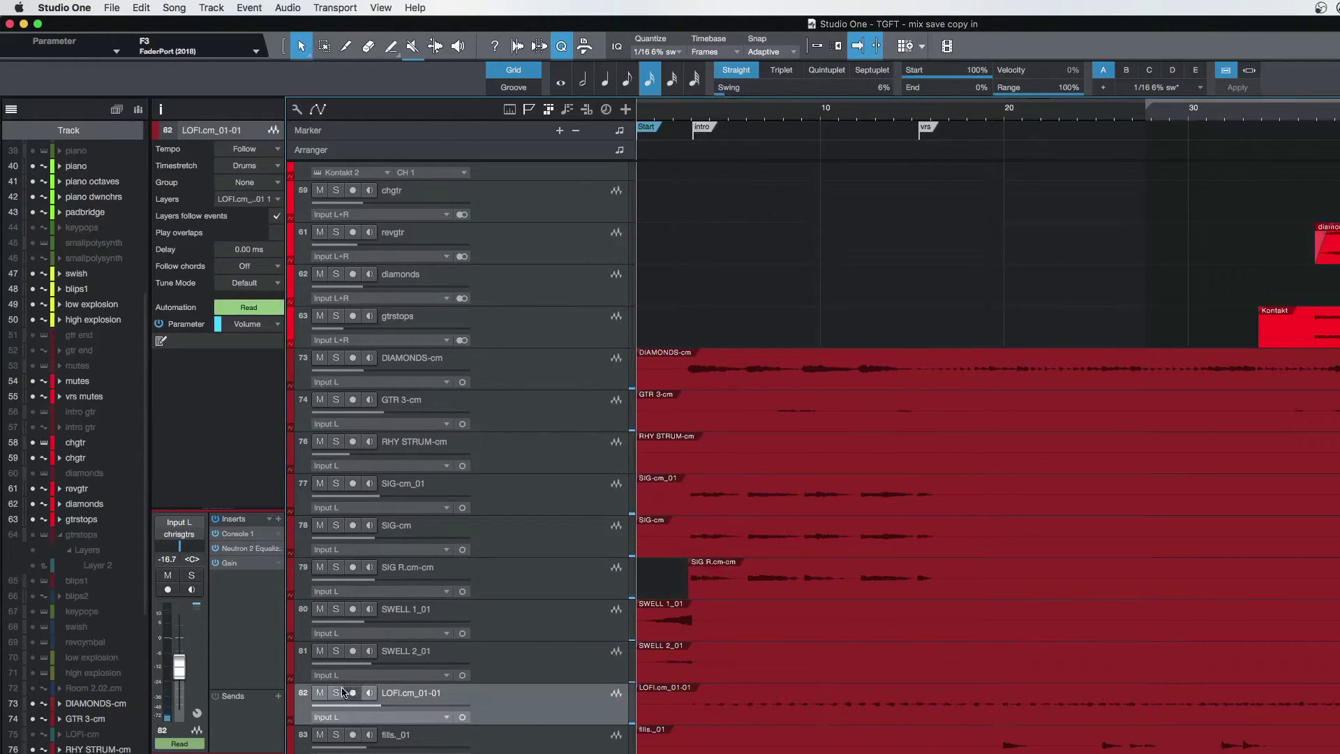
click(789, 256)
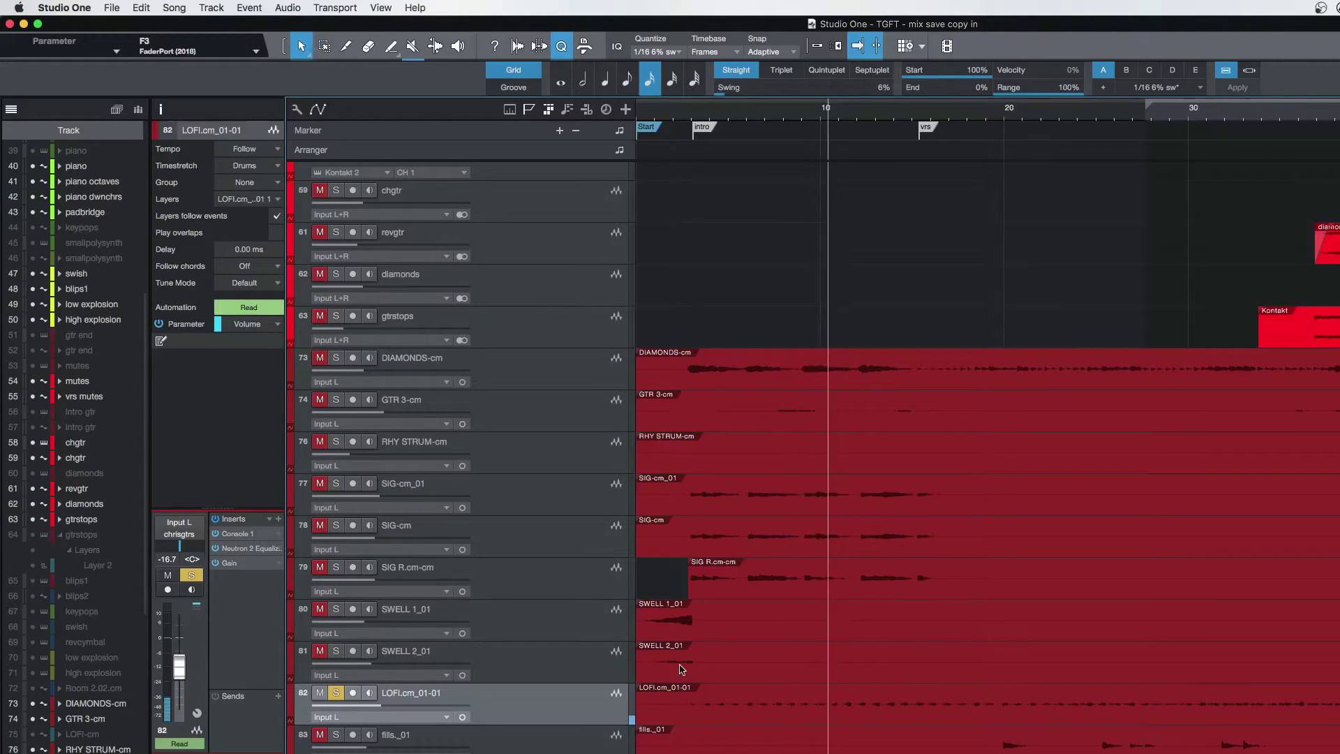
scroll(592, 707, down, 1)
scroll(592, 707, down, 2)
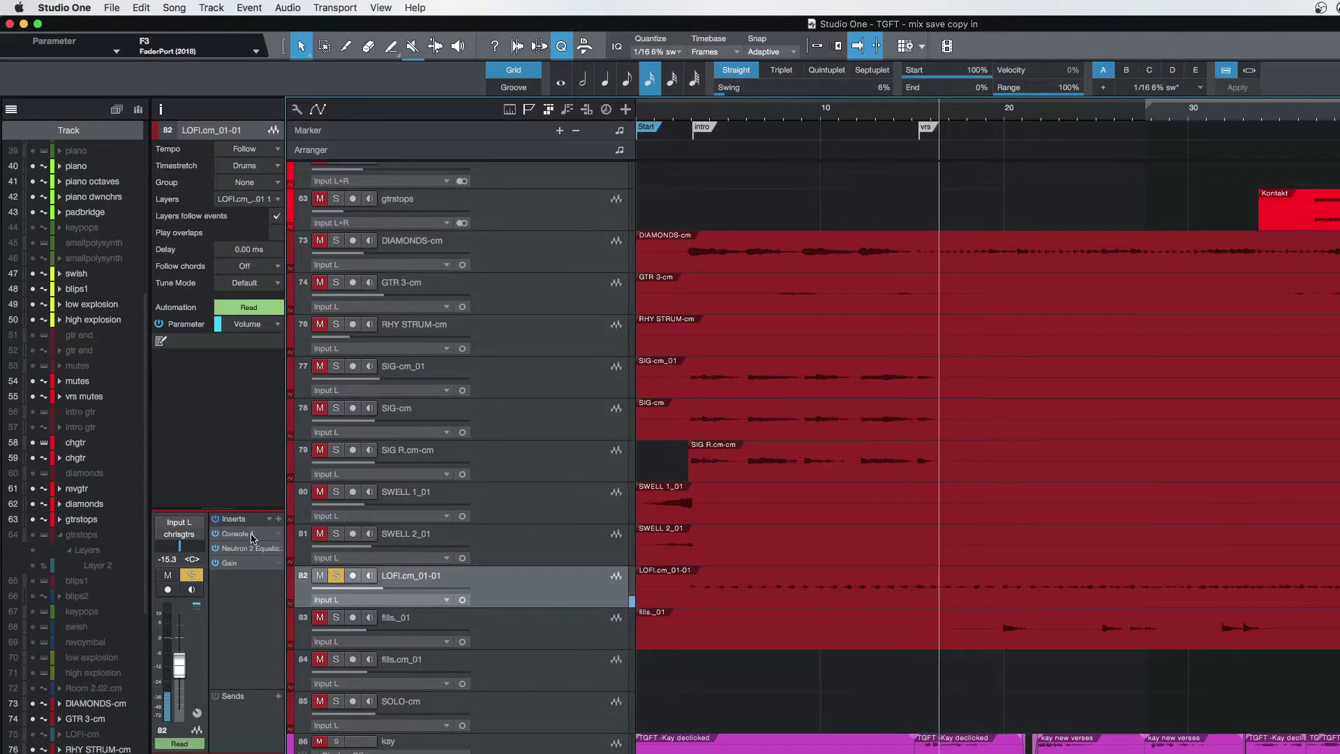
click(253, 538)
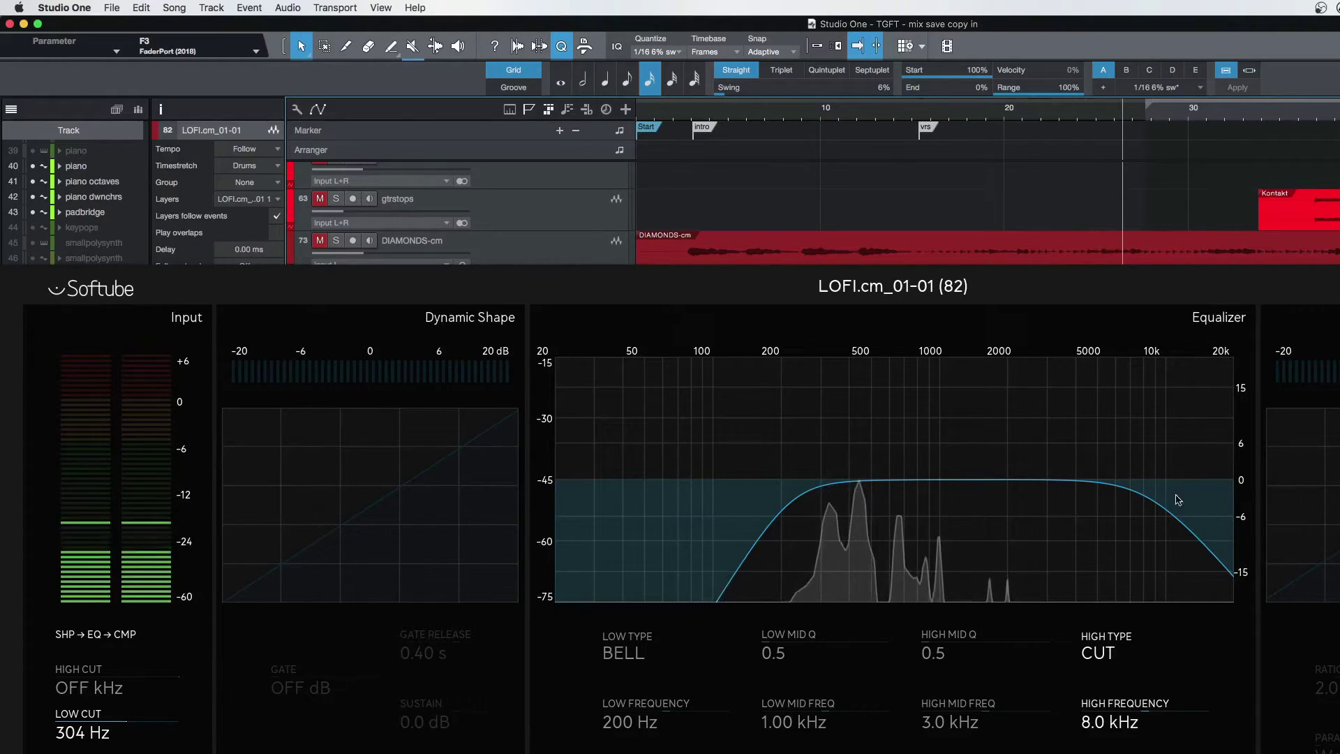
key(super+w)
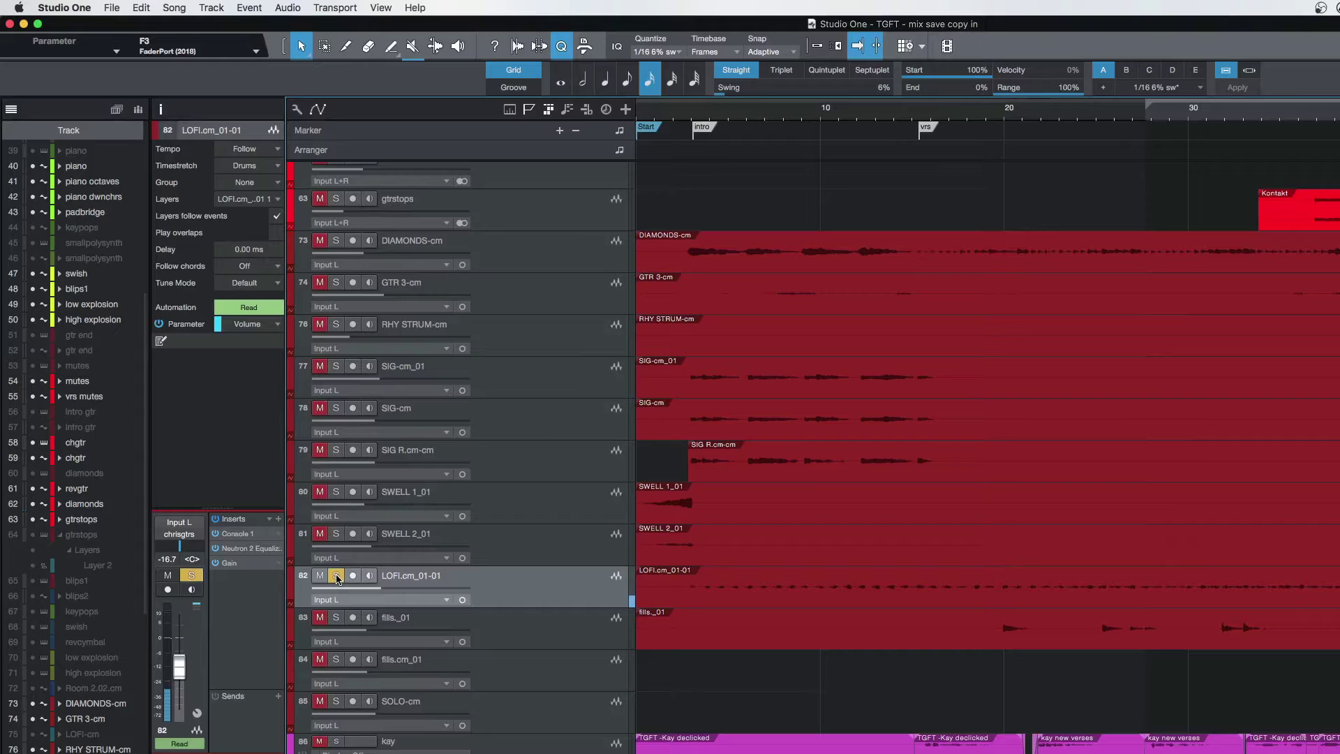
Open LOFI.cm_01-01's Neutron 2 Equalizer, showing the -30 dB band-5 notch at 462 Hz.
click(249, 548)
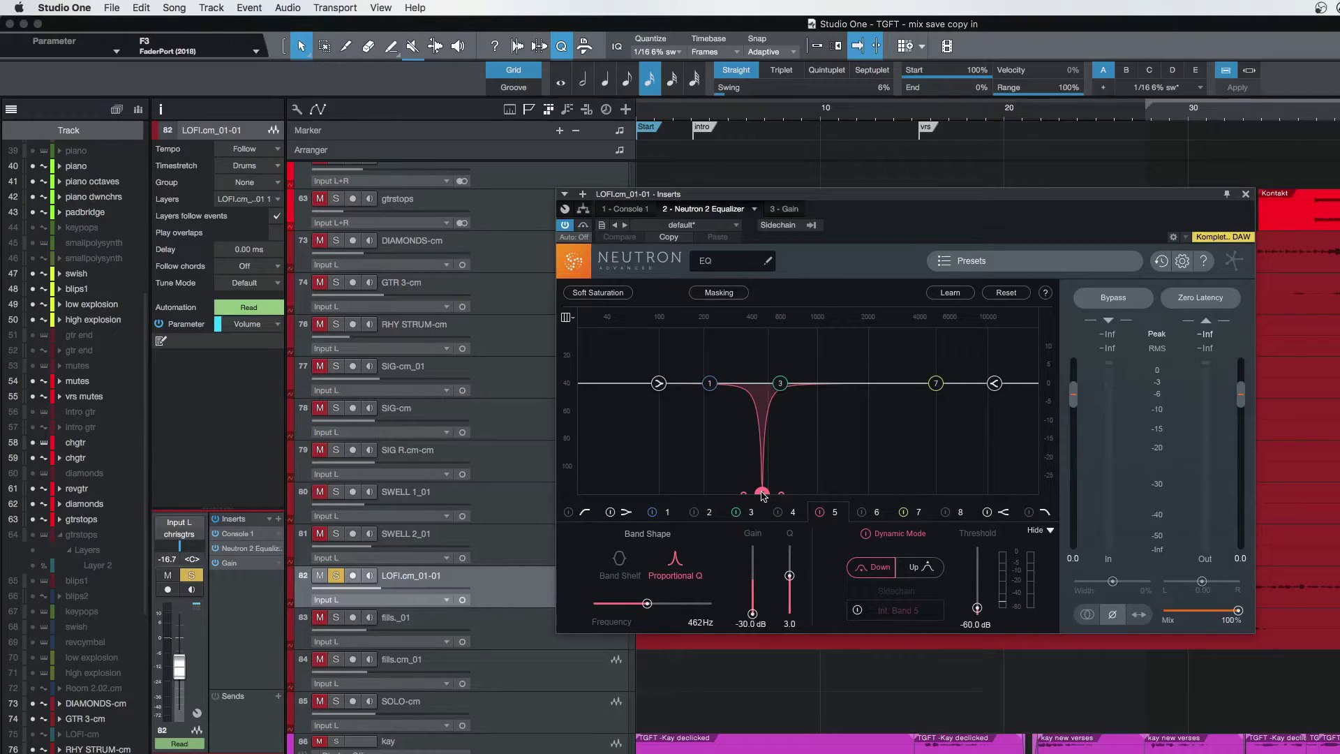
key(space)
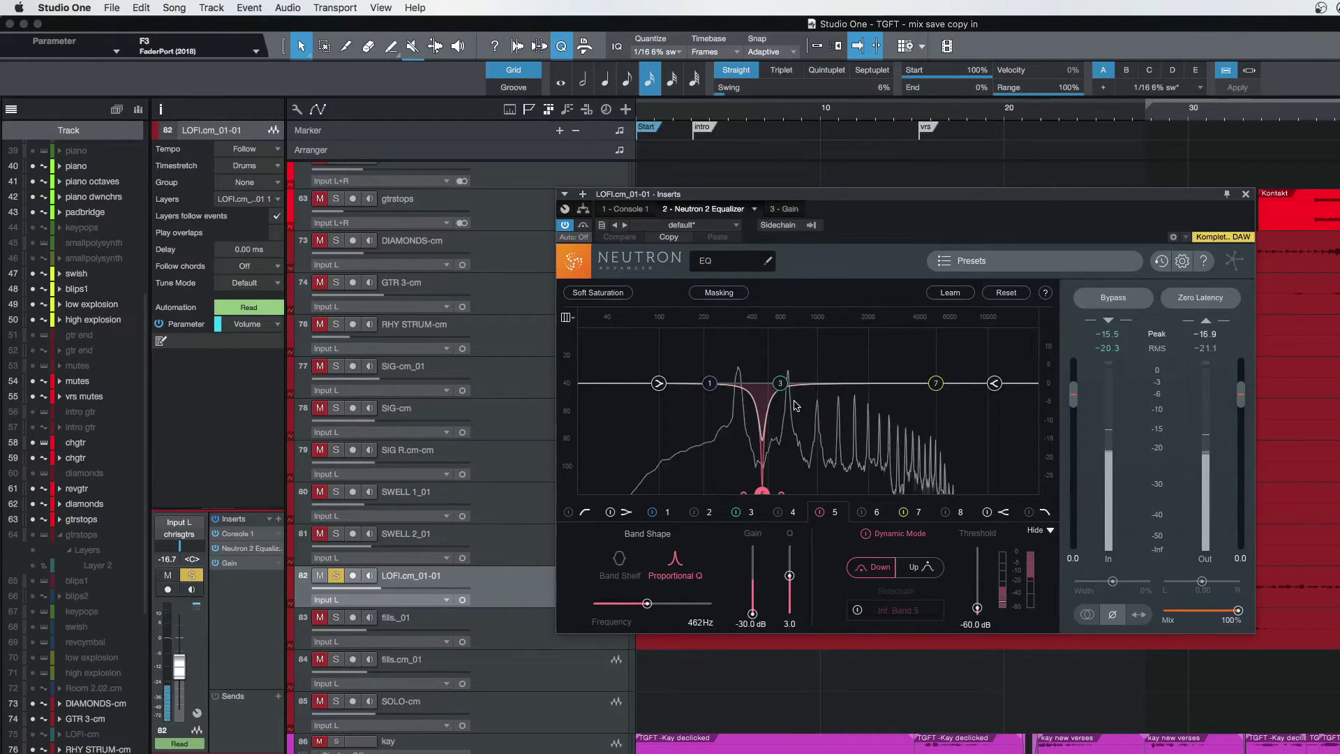
click(583, 225)
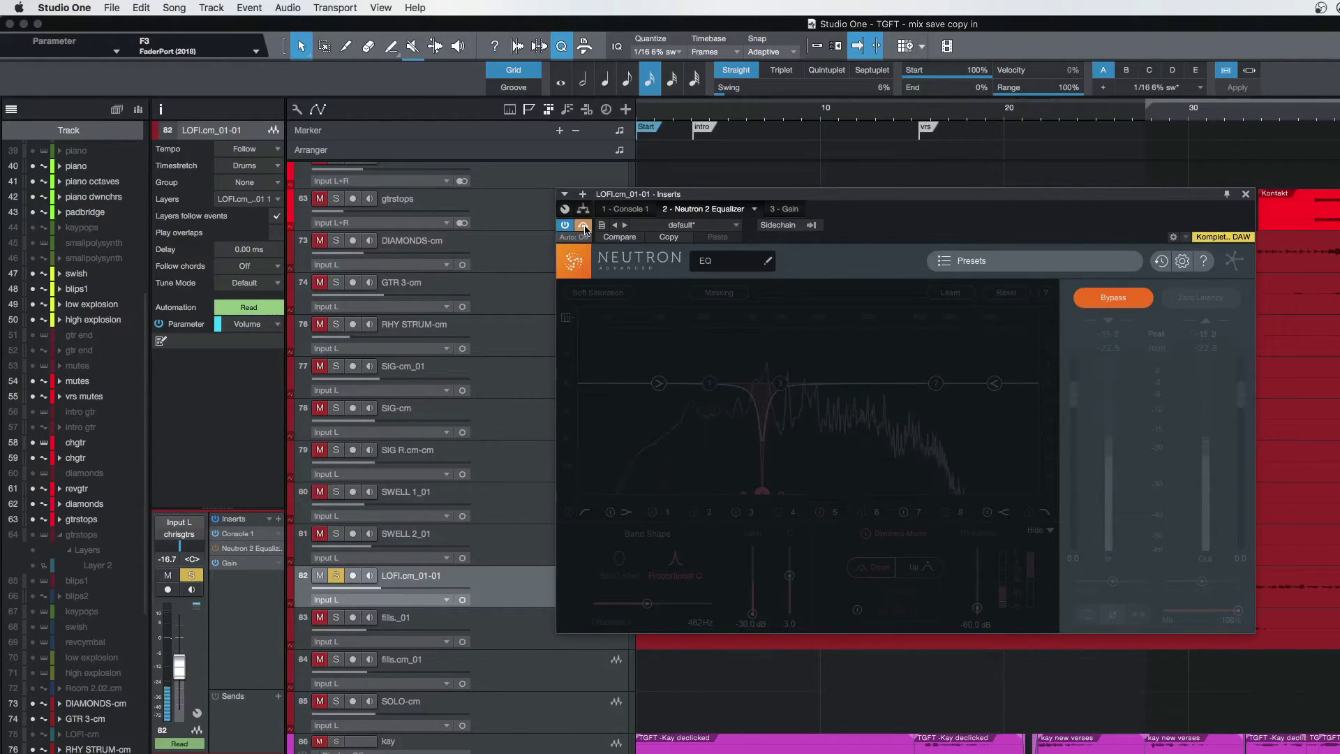
click(584, 227)
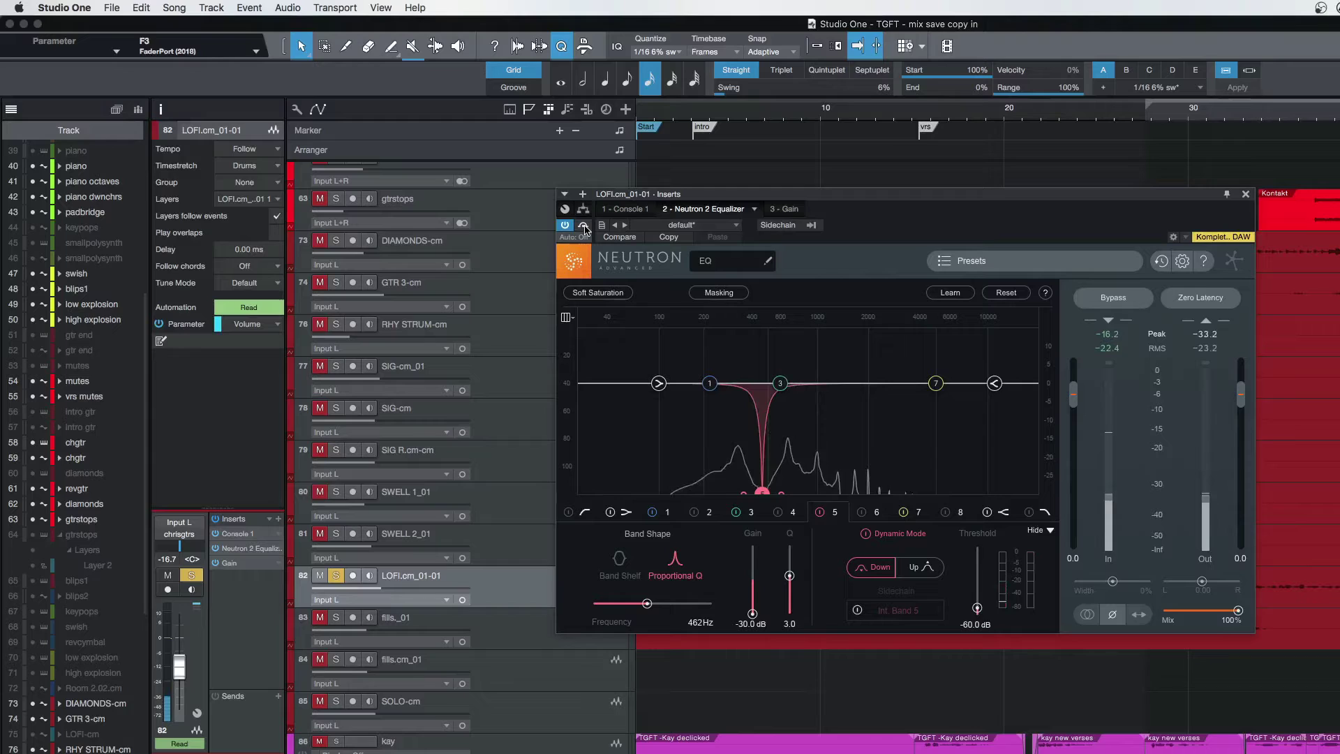
key(space)
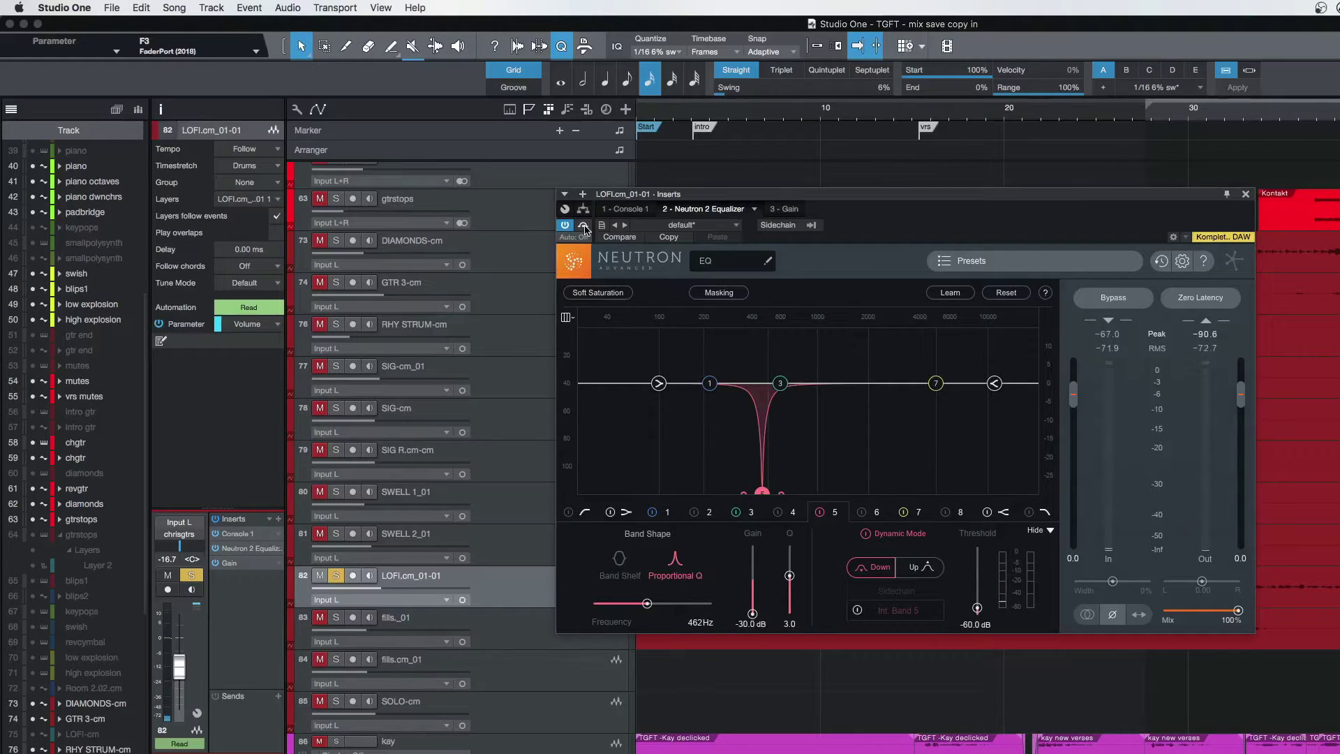
key(space)
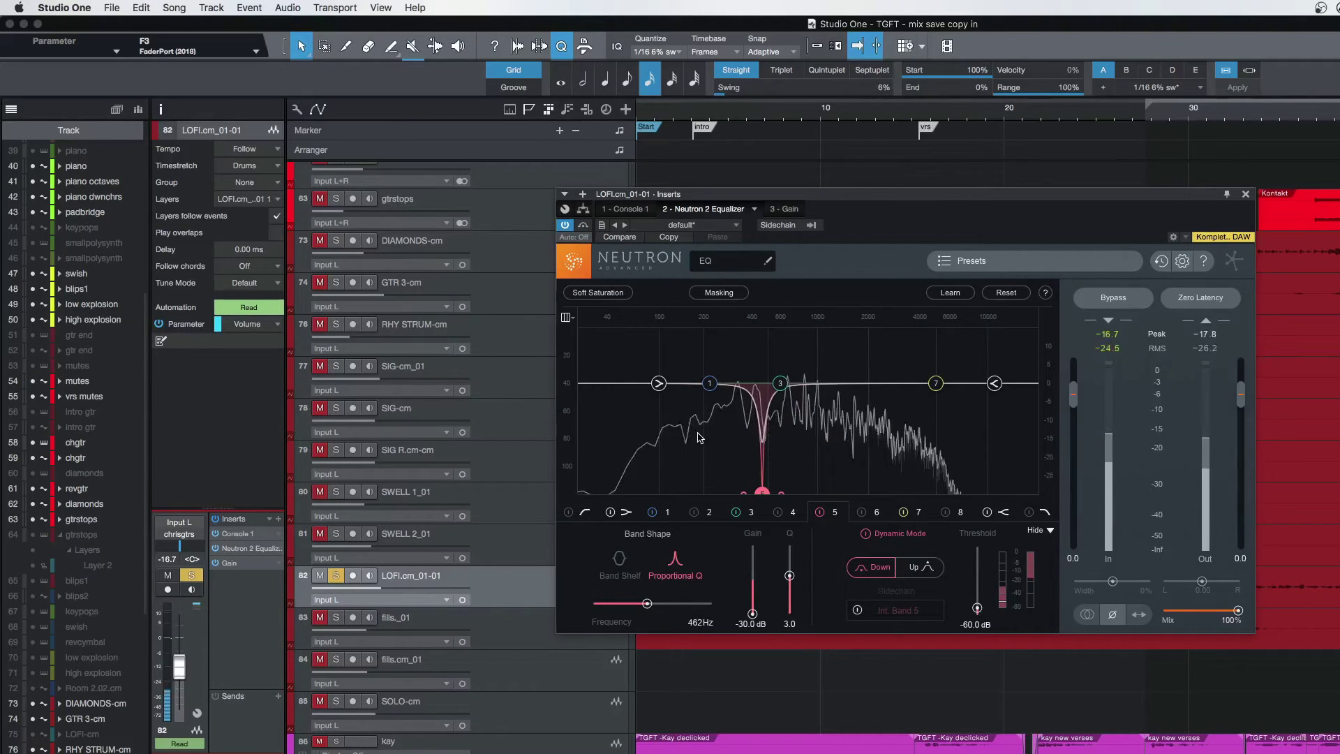
click(583, 225)
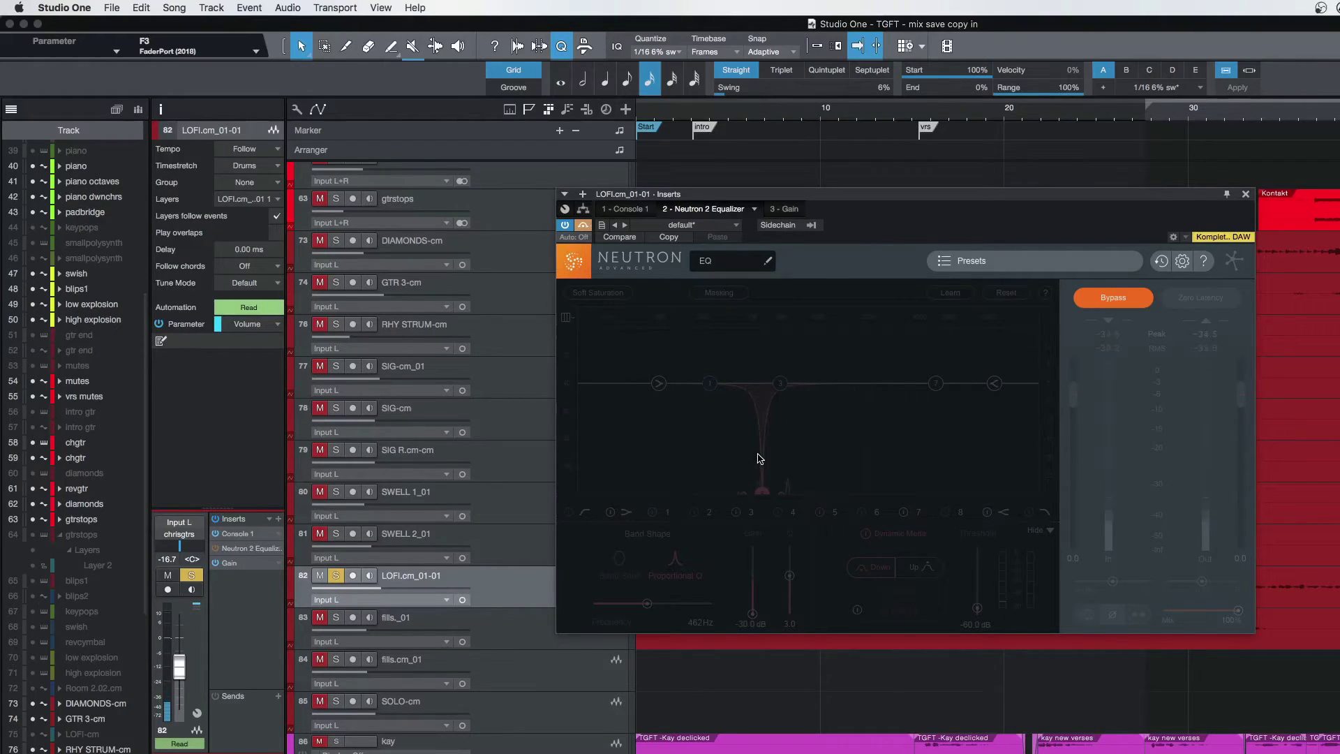
click(583, 225)
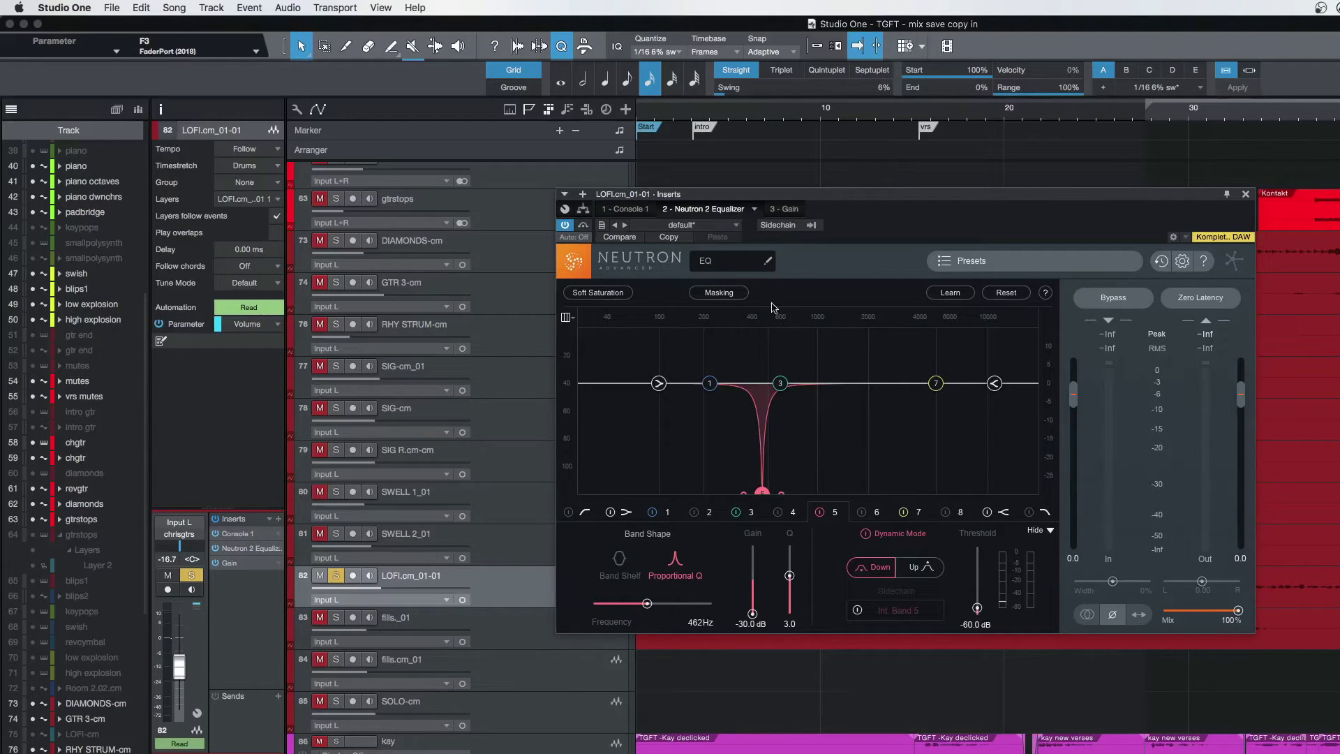
Play while toggling band 5's dynamic mode off and back on, then stop and close Neutron.
key(space)
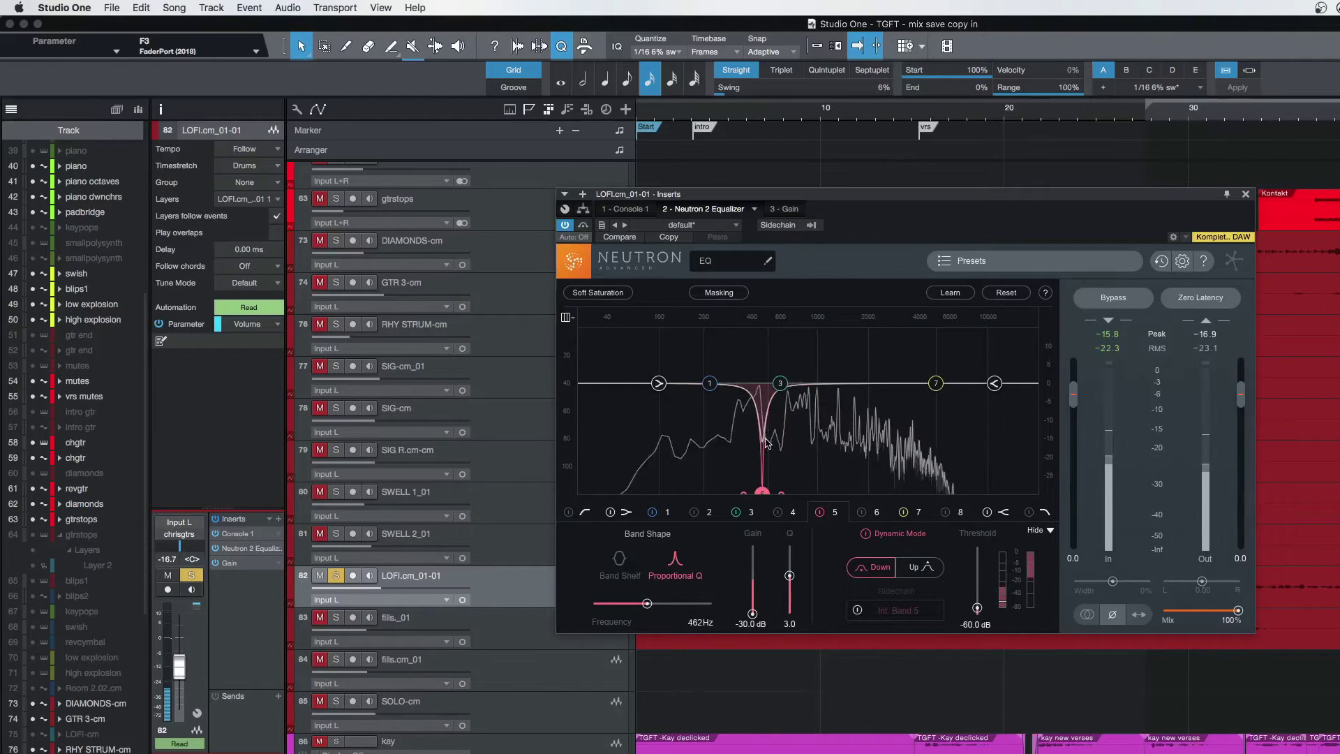
click(868, 536)
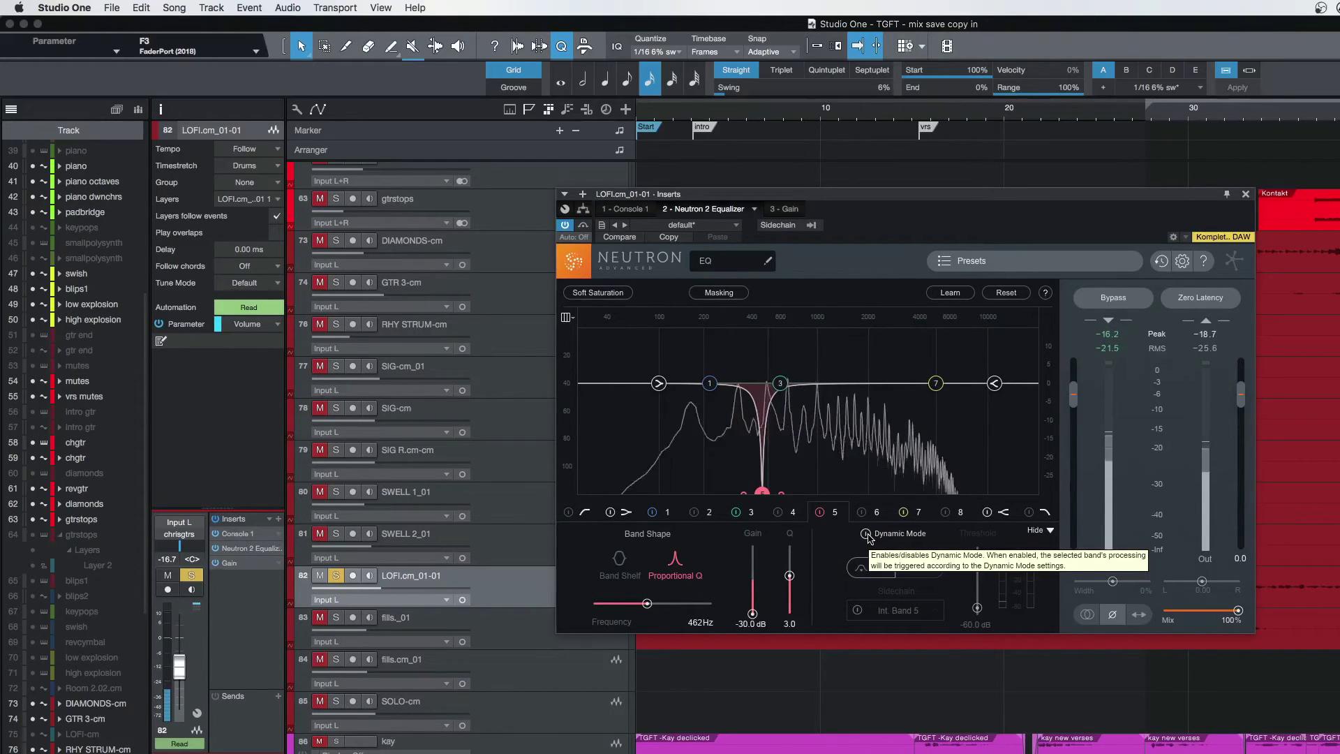
click(868, 535)
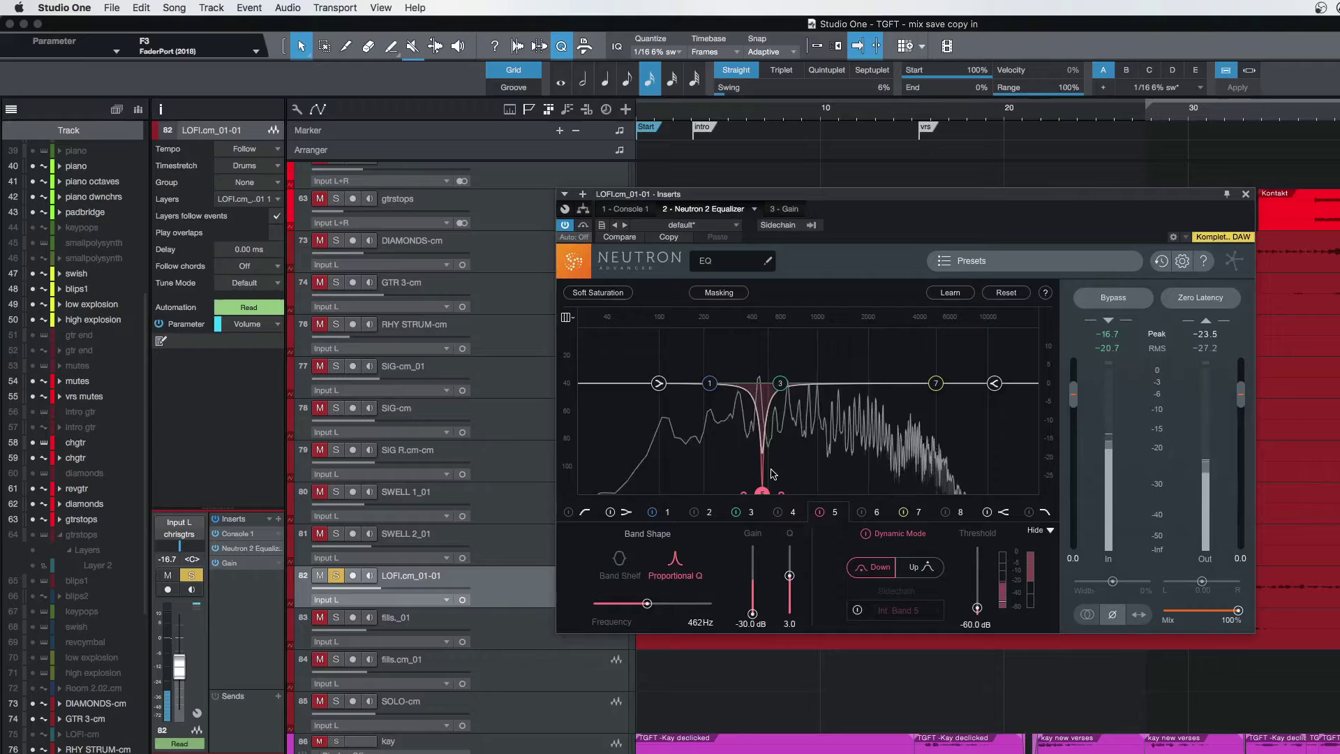
key(space)
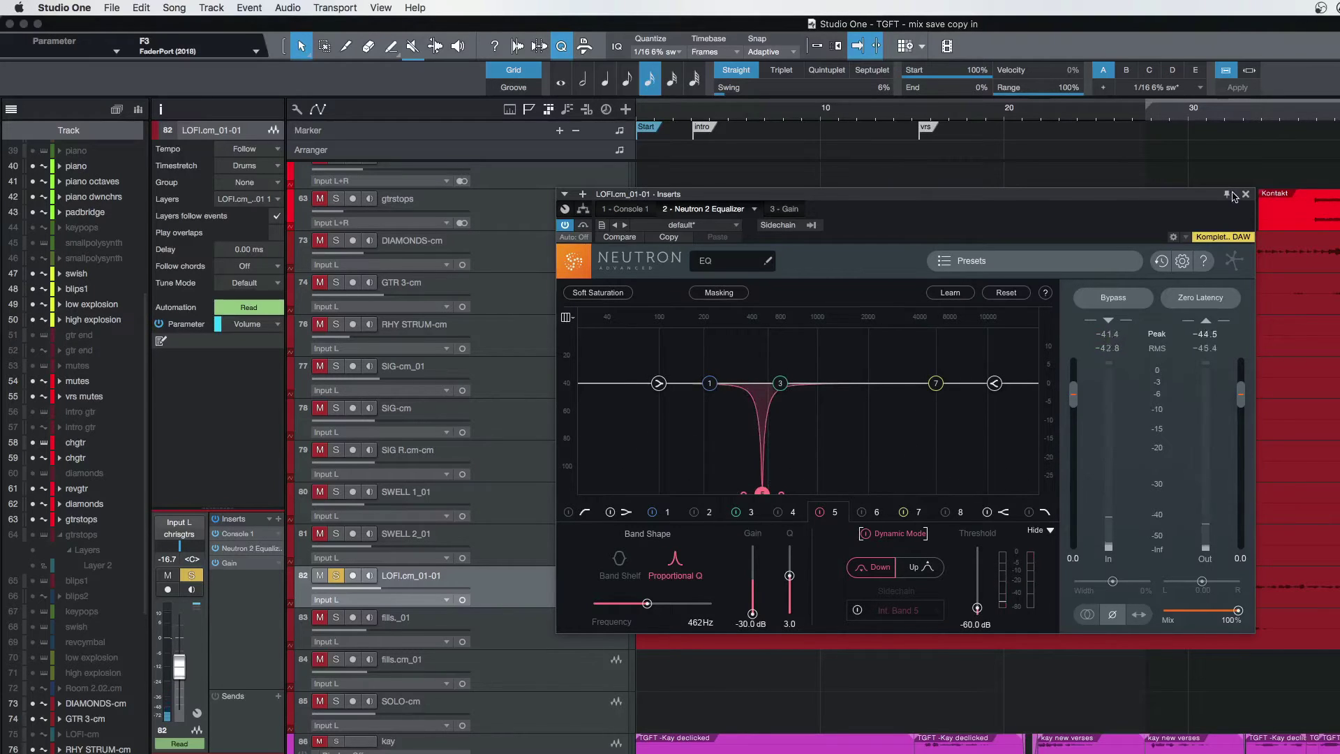
click(1246, 194)
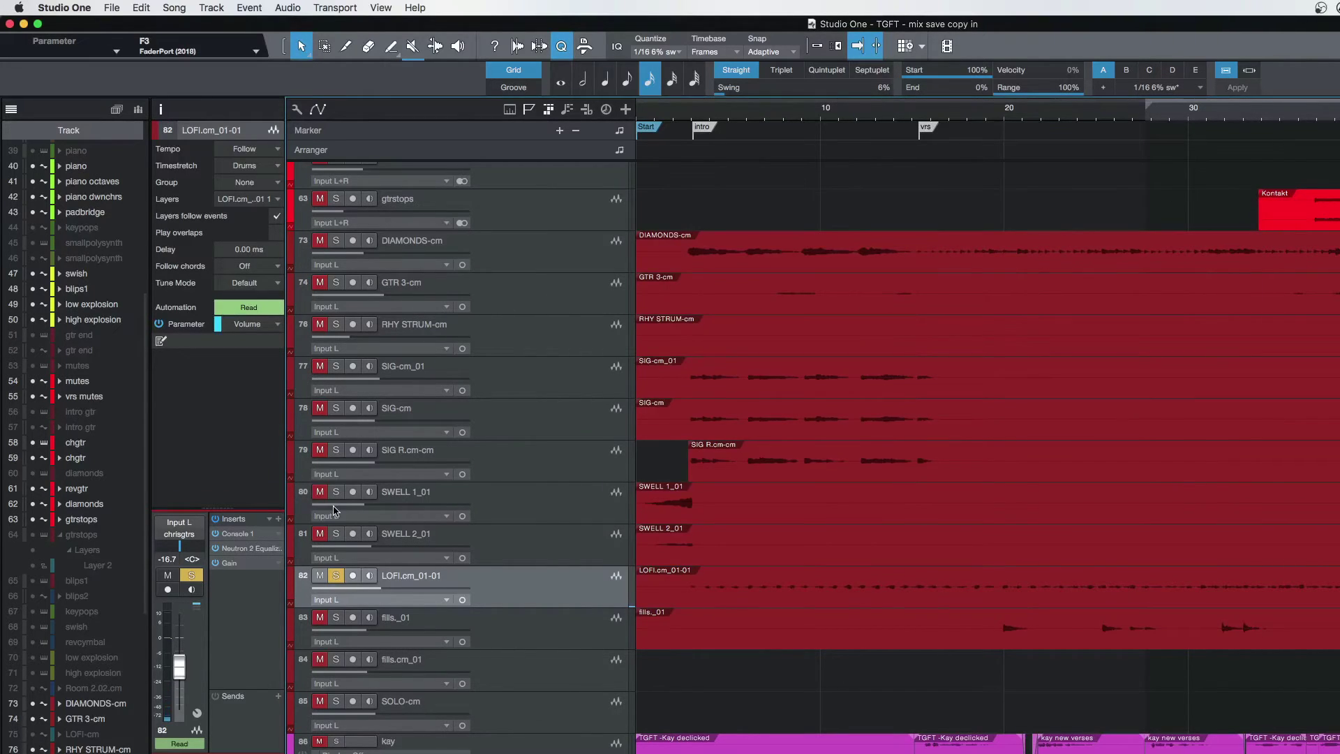
Unsolo LOFI.cm_01-01, then select and solo the fills._01 track.
click(336, 575)
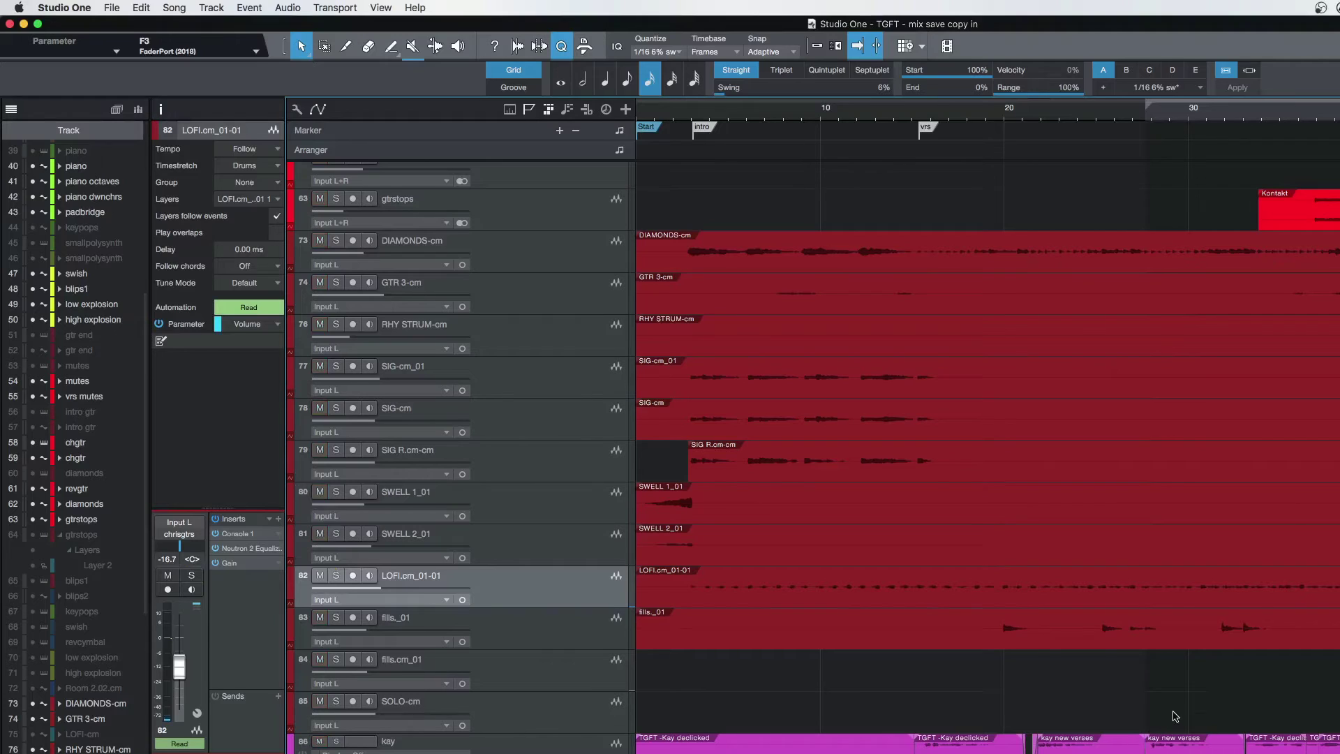
scroll(1175, 716, right, 10)
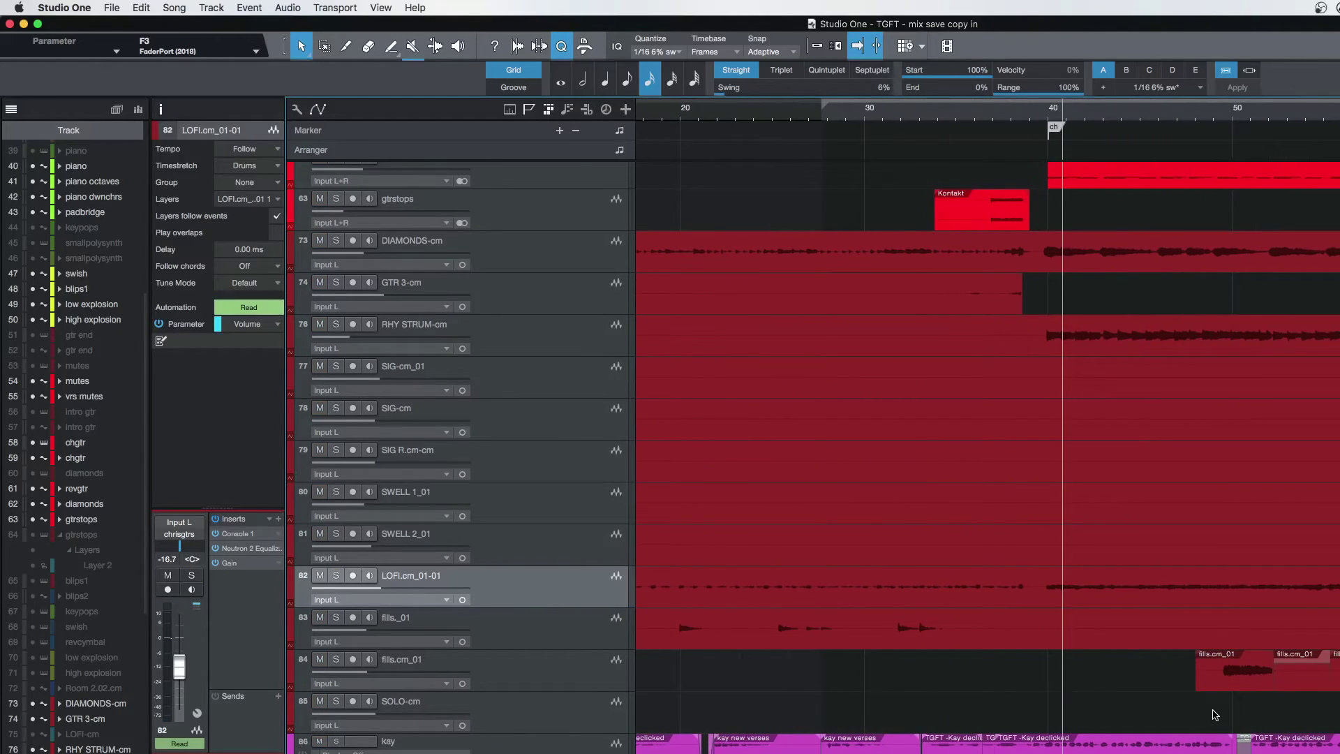
click(1215, 715)
click(547, 643)
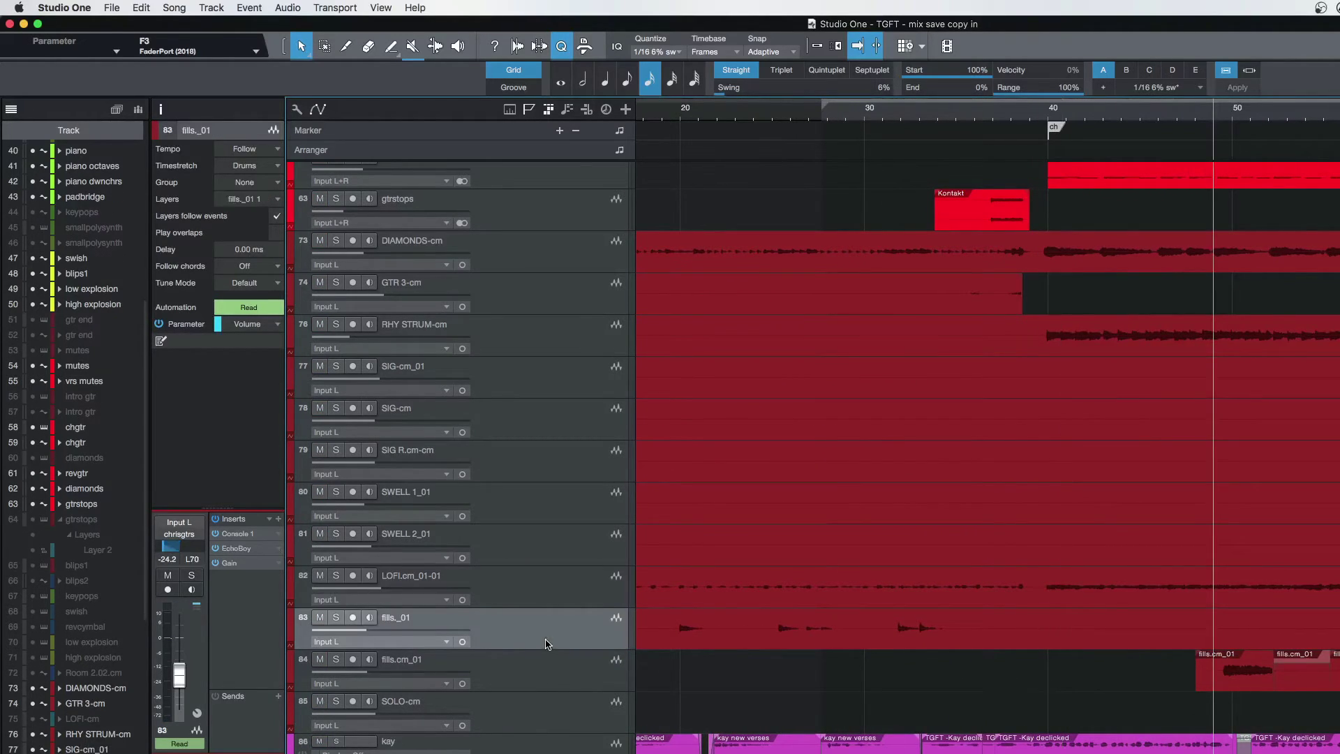
click(336, 618)
scroll(889, 720, left, 13)
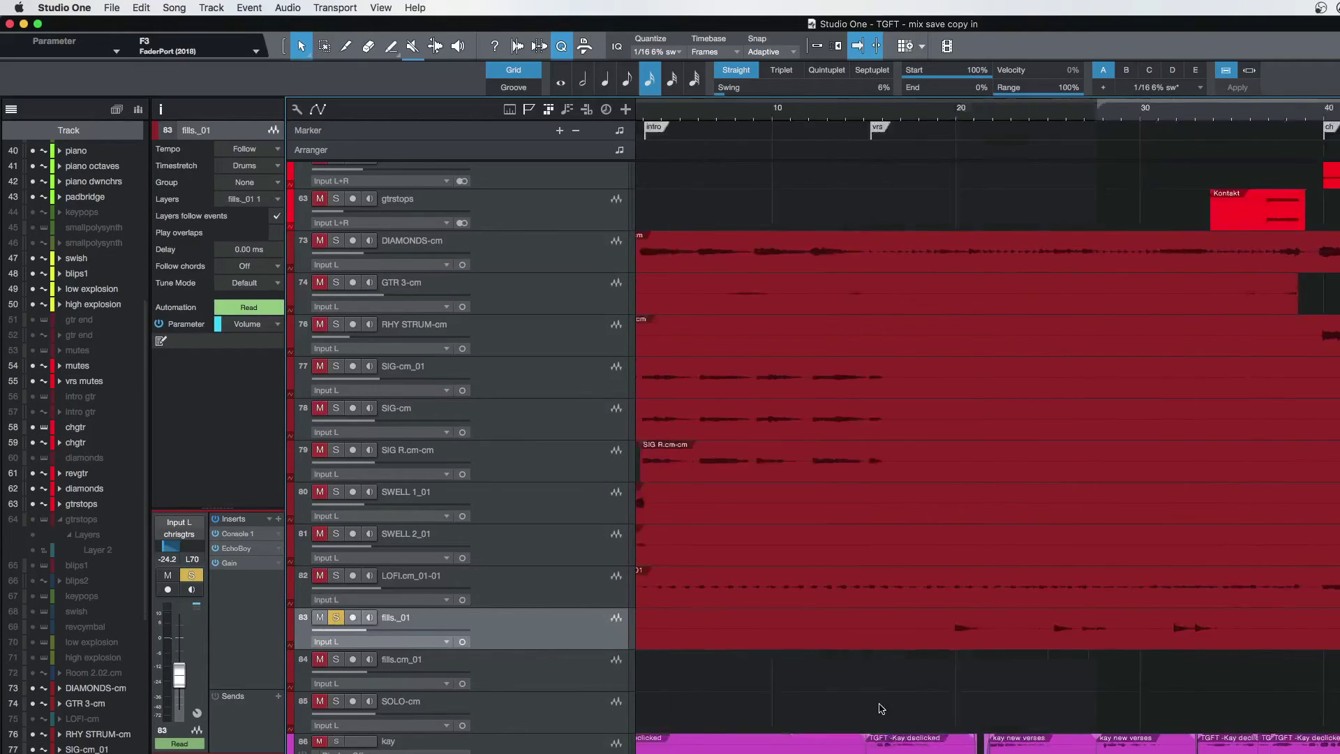
Play from around bar 20, stop, and open fills._01's EchoBoy delay (1/4-note, Studio Tape).
click(1002, 689)
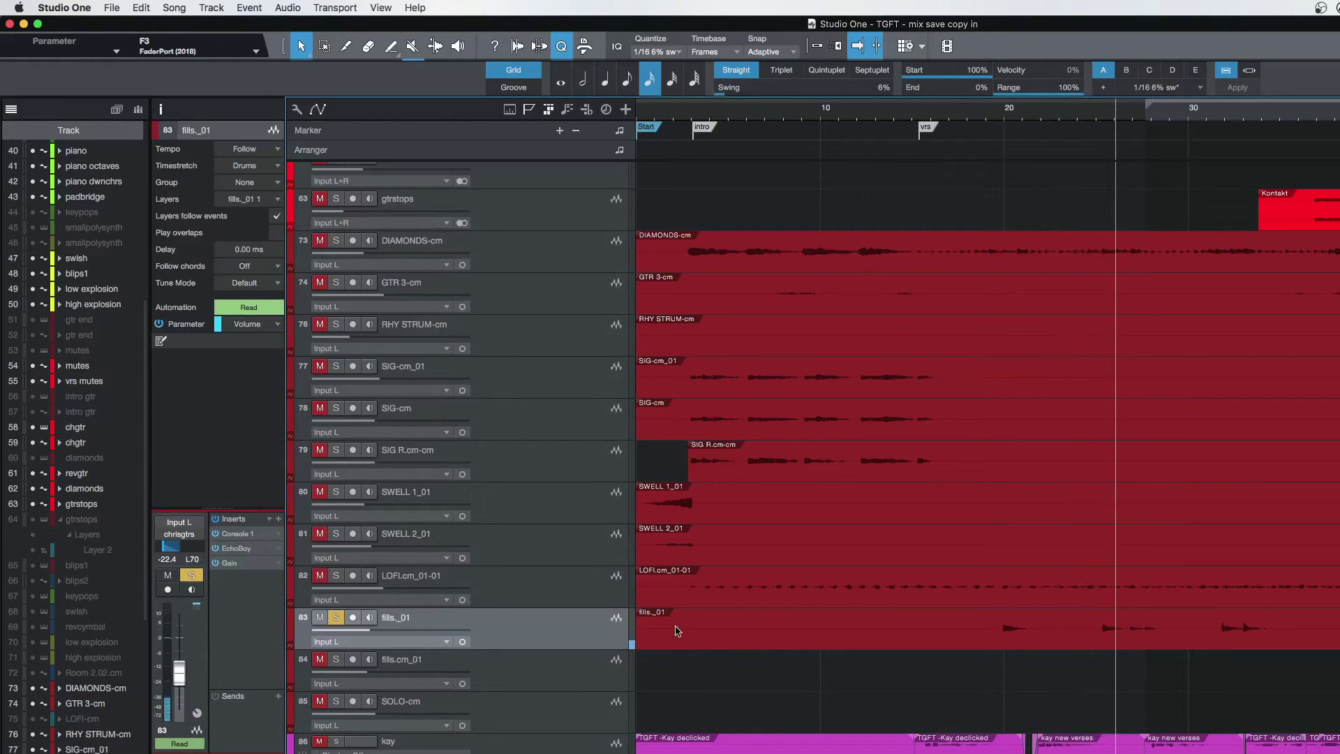
key(space)
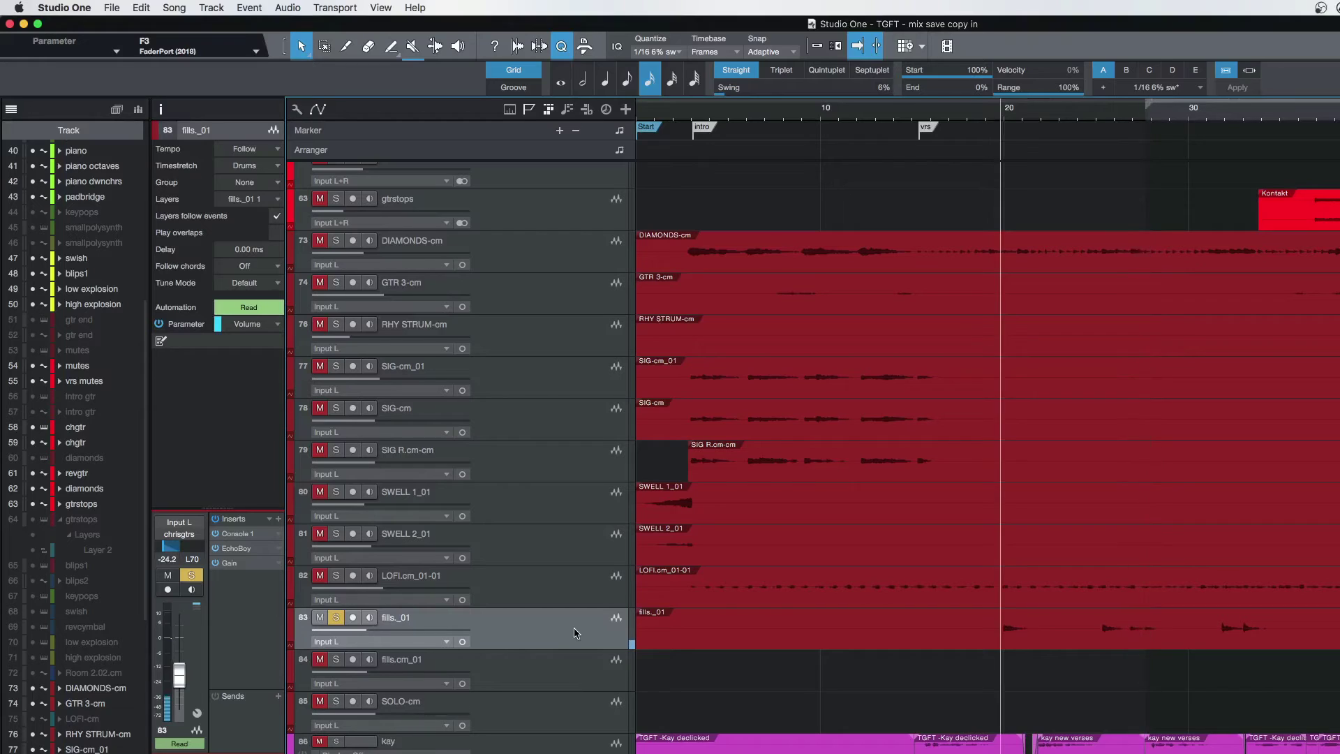
click(256, 549)
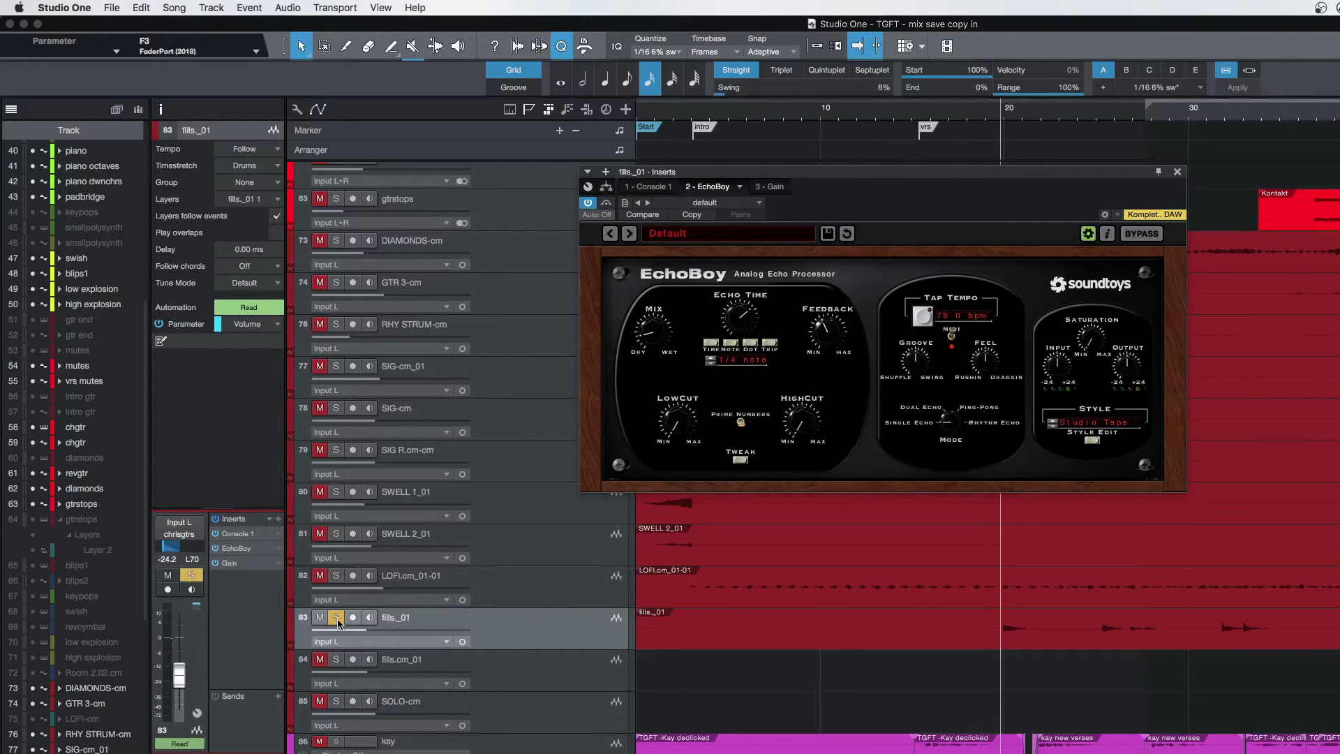
Unsolo fills._01, move the playhead further into the song, and solo fills.cm_01.
key(s)
scroll(1175, 703, right, 5)
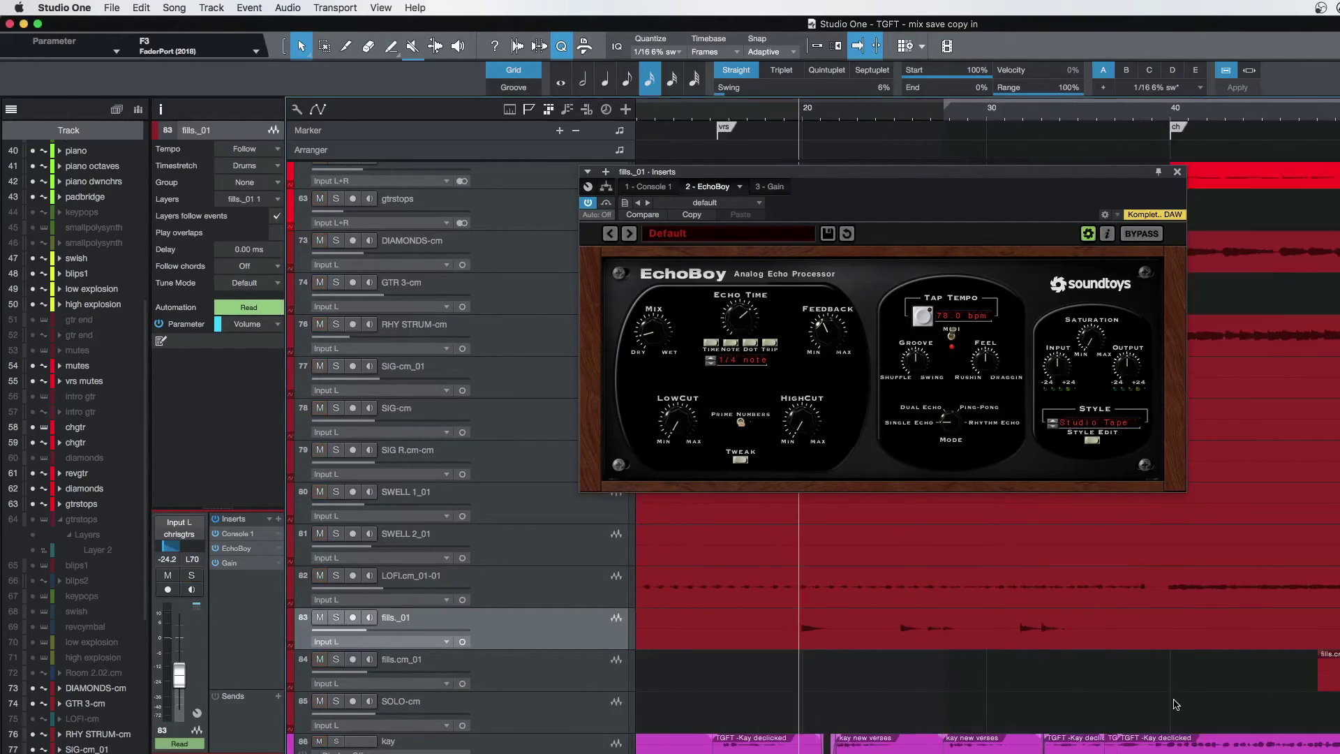
click(1333, 705)
click(336, 659)
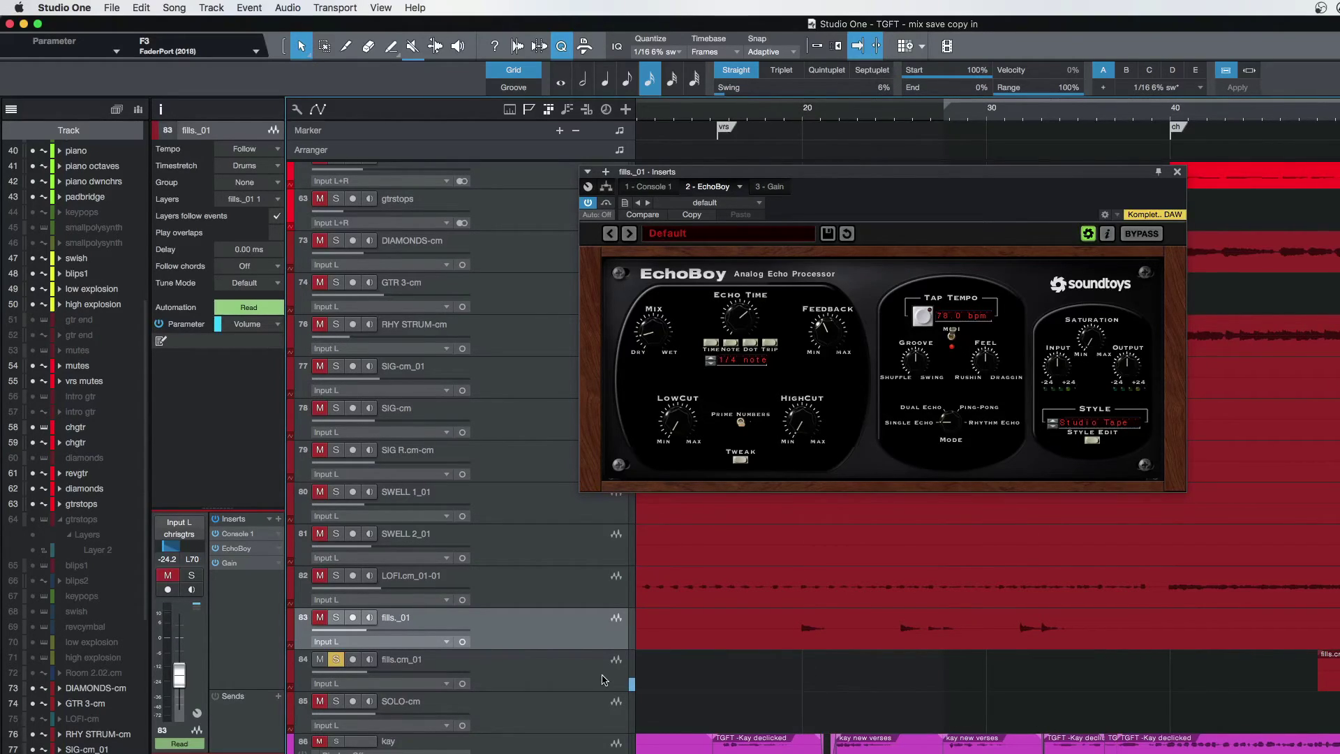
Check fills.cm_01's EchoBoy delay during playback, then unsolo the track and close EchoBoy.
click(492, 672)
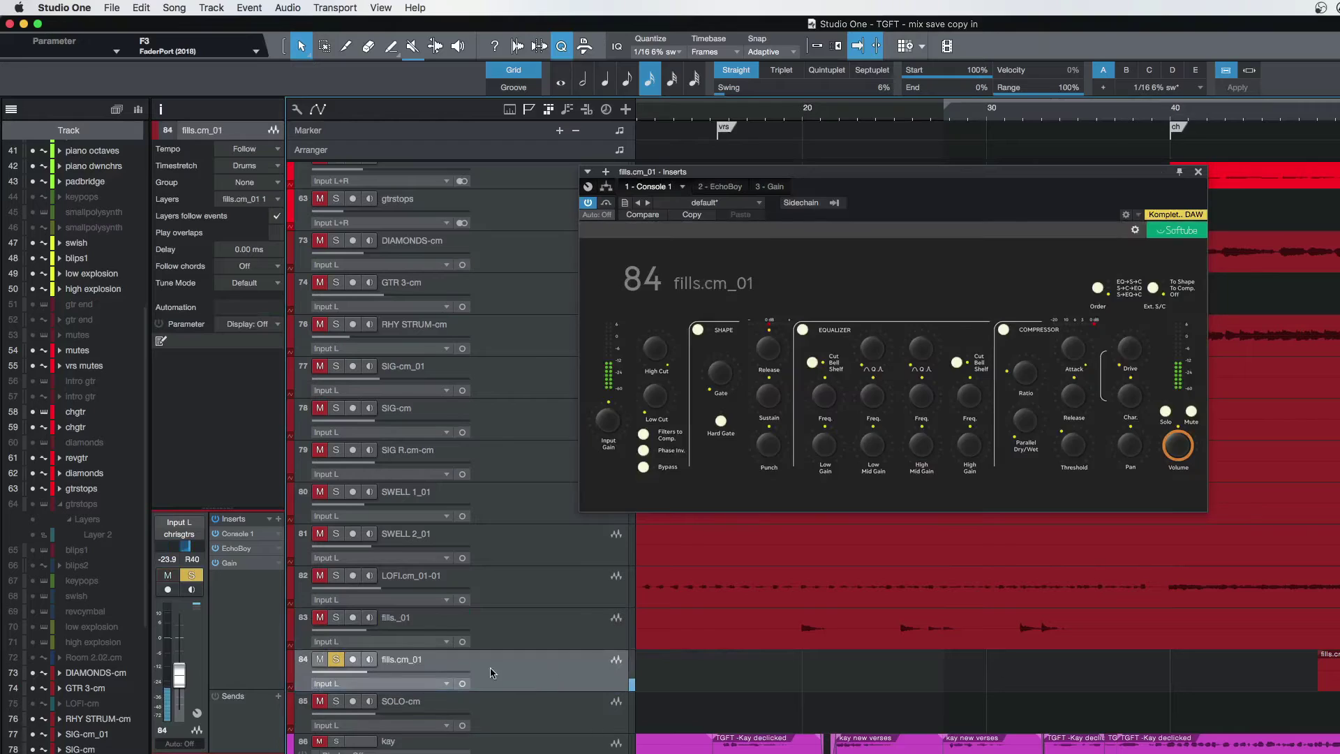
click(248, 553)
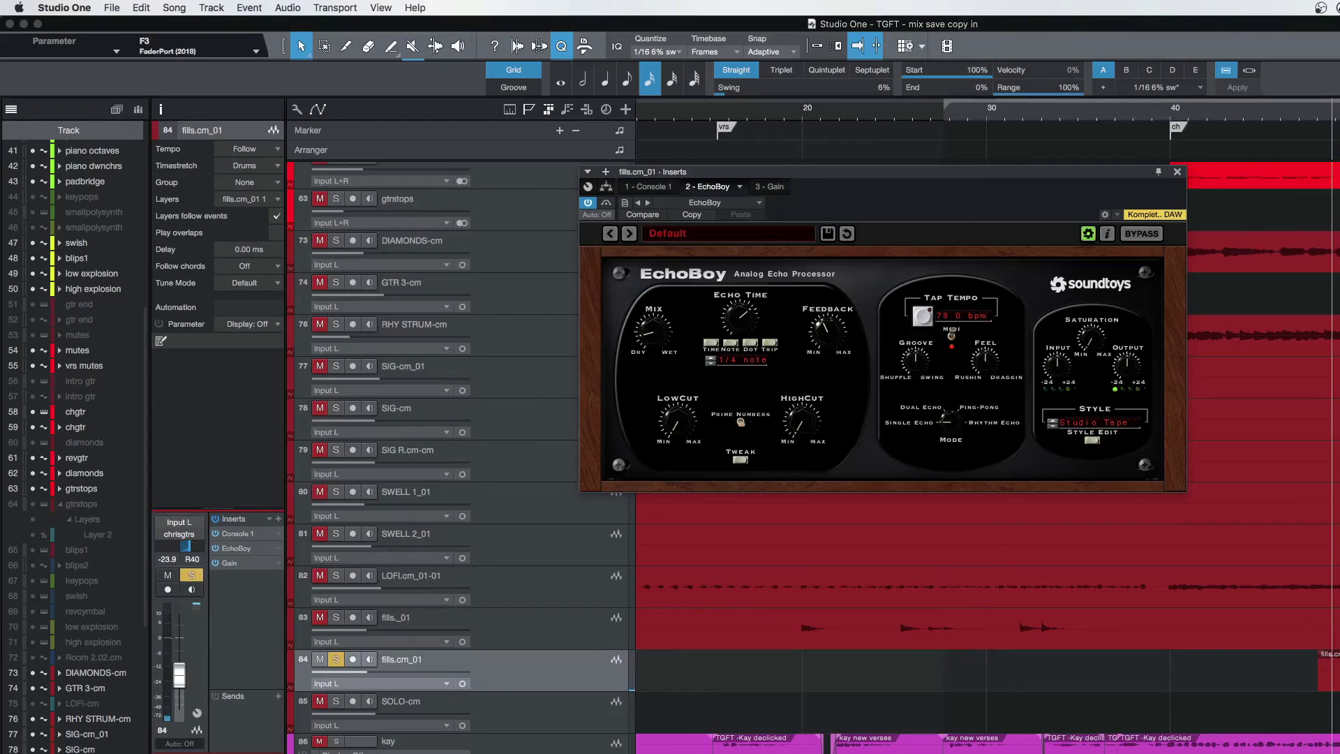
click(1332, 737)
key(space)
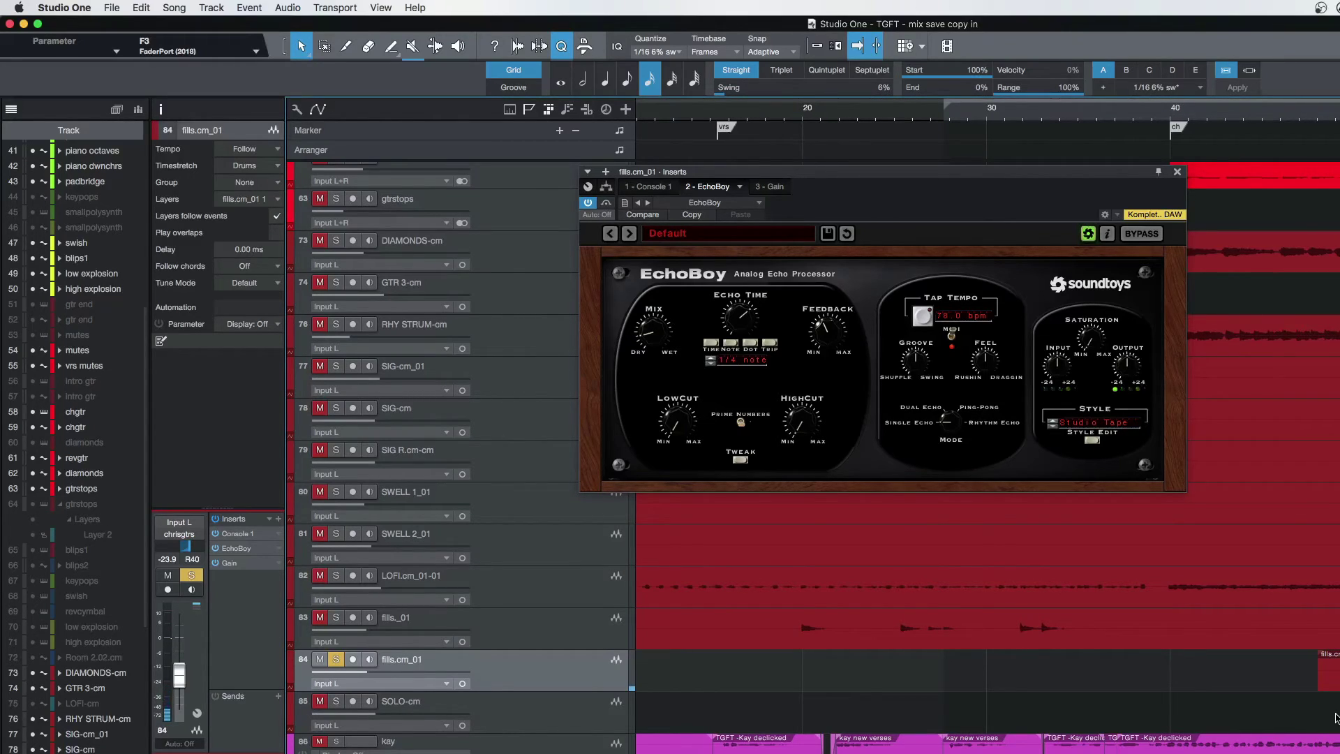
click(336, 659)
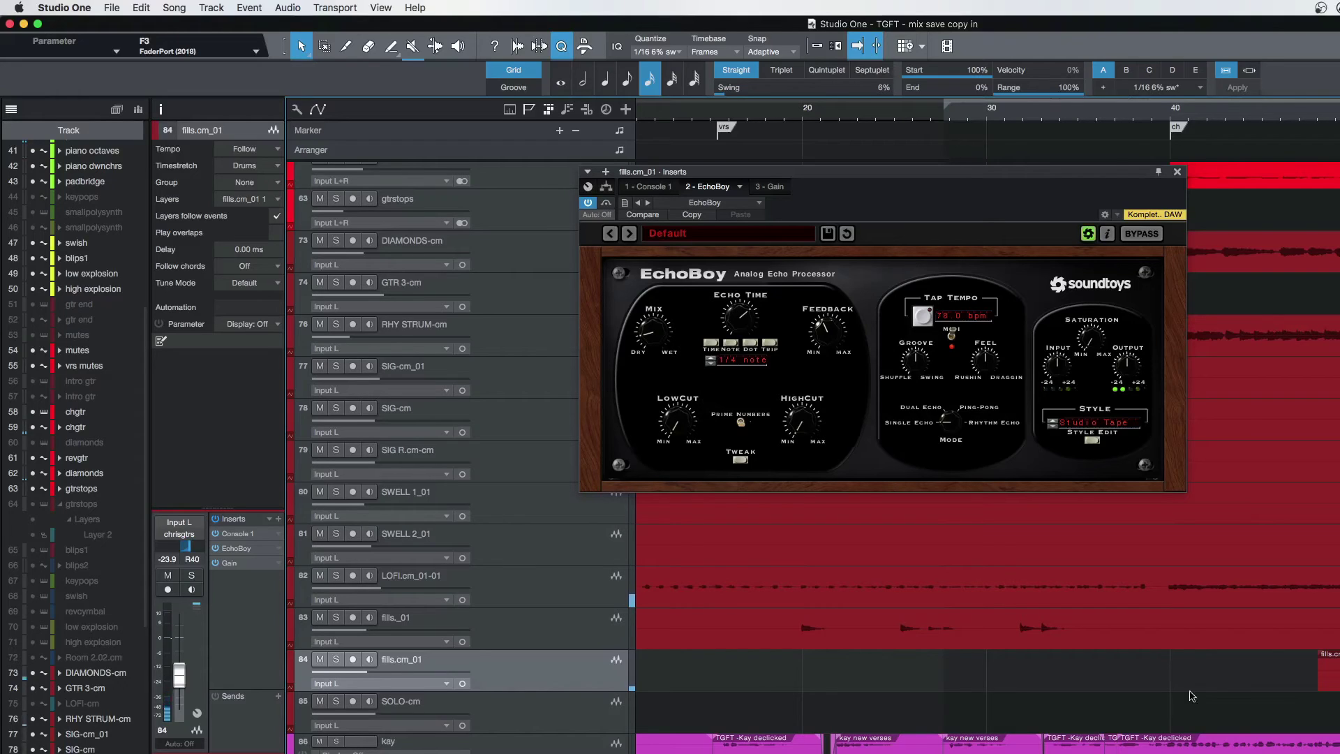
click(1178, 173)
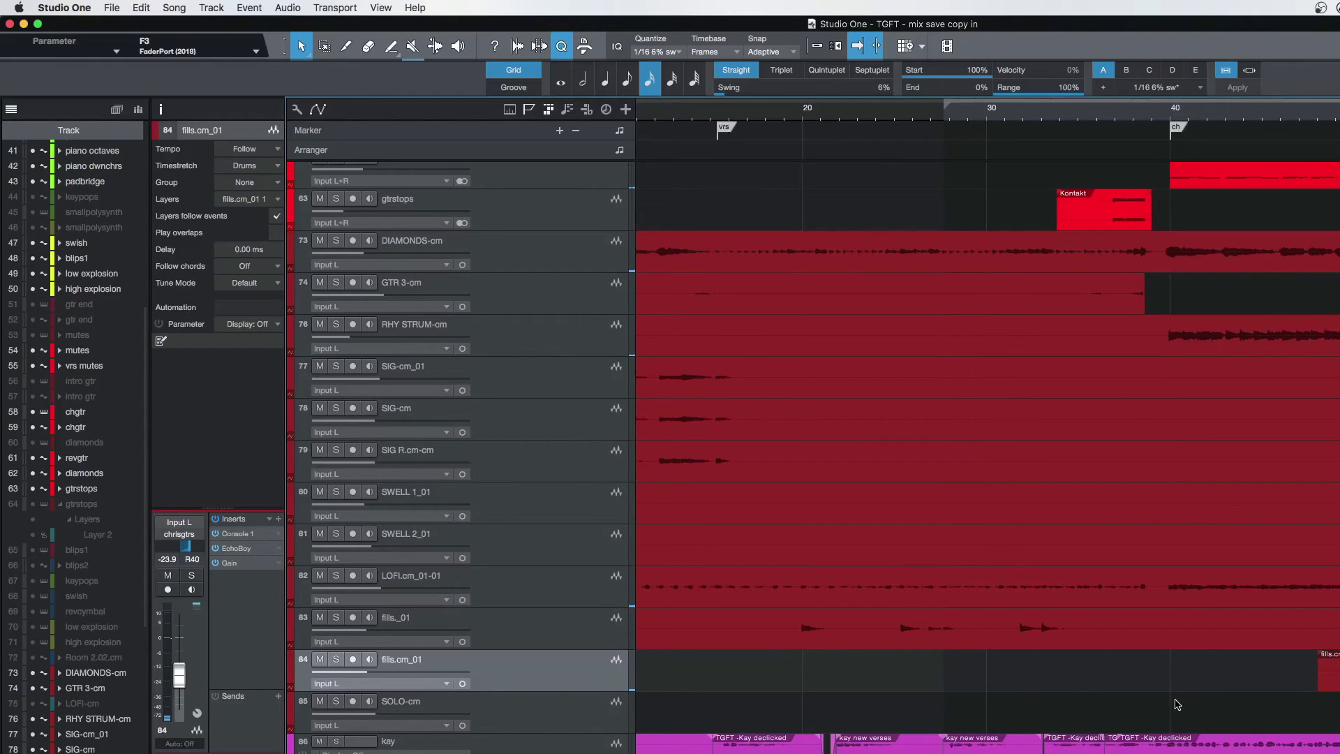
Place the playhead just before 02:10, solo the SOLO-cm track, and play it.
scroll(1179, 704, down, 2)
scroll(1152, 687, right, 5)
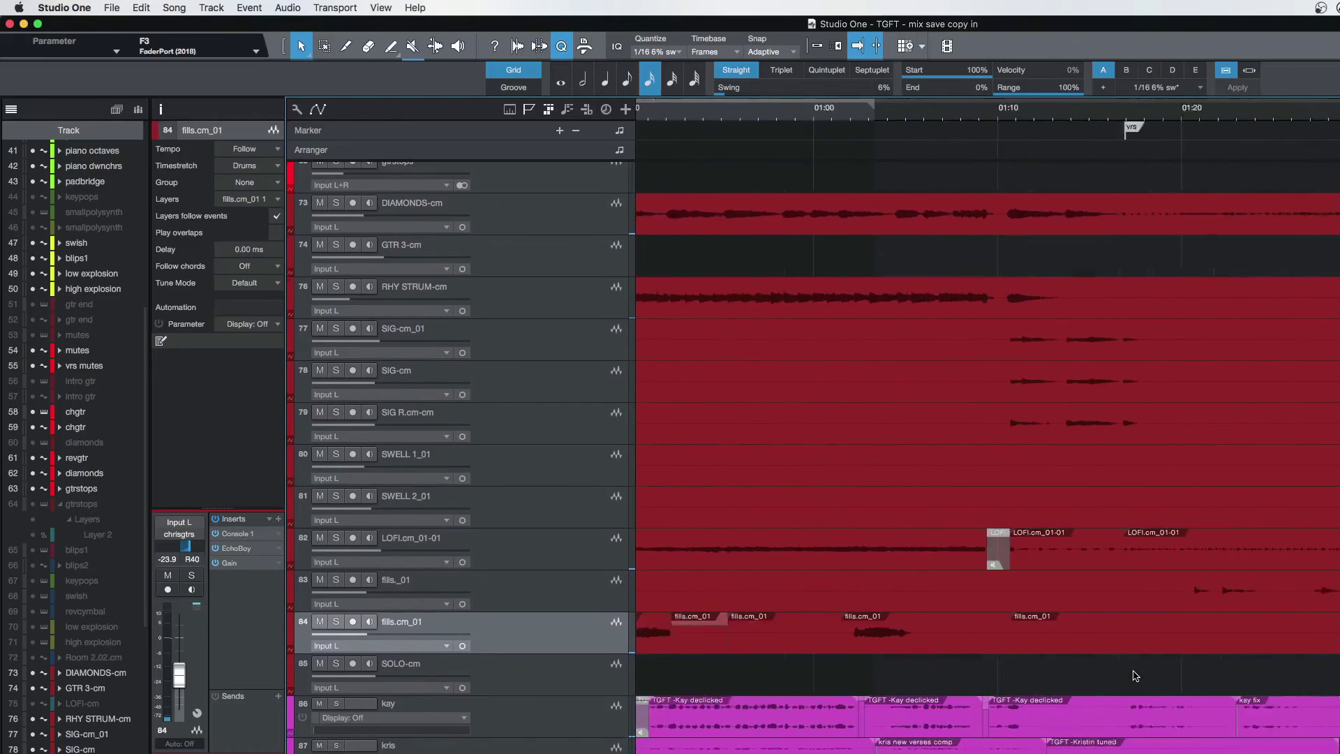
scroll(1136, 676, right, 6)
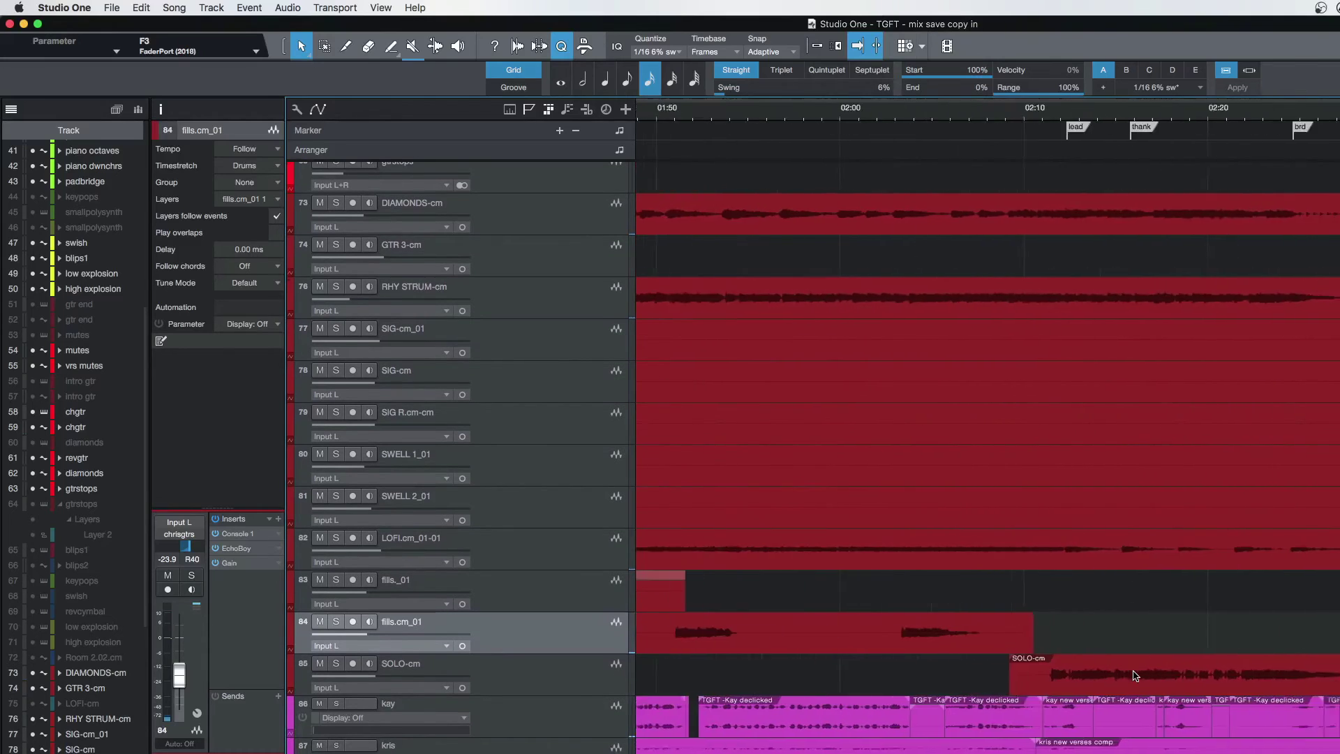
click(988, 599)
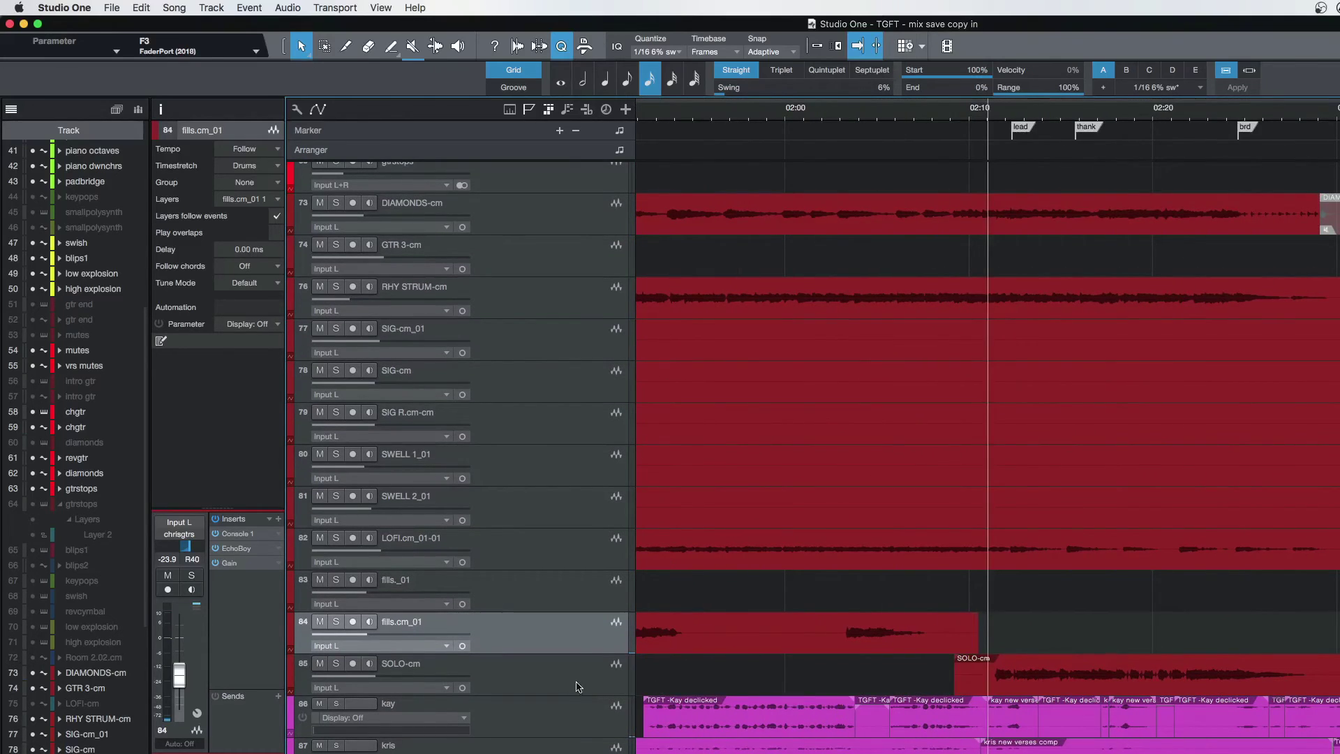
click(547, 681)
click(335, 663)
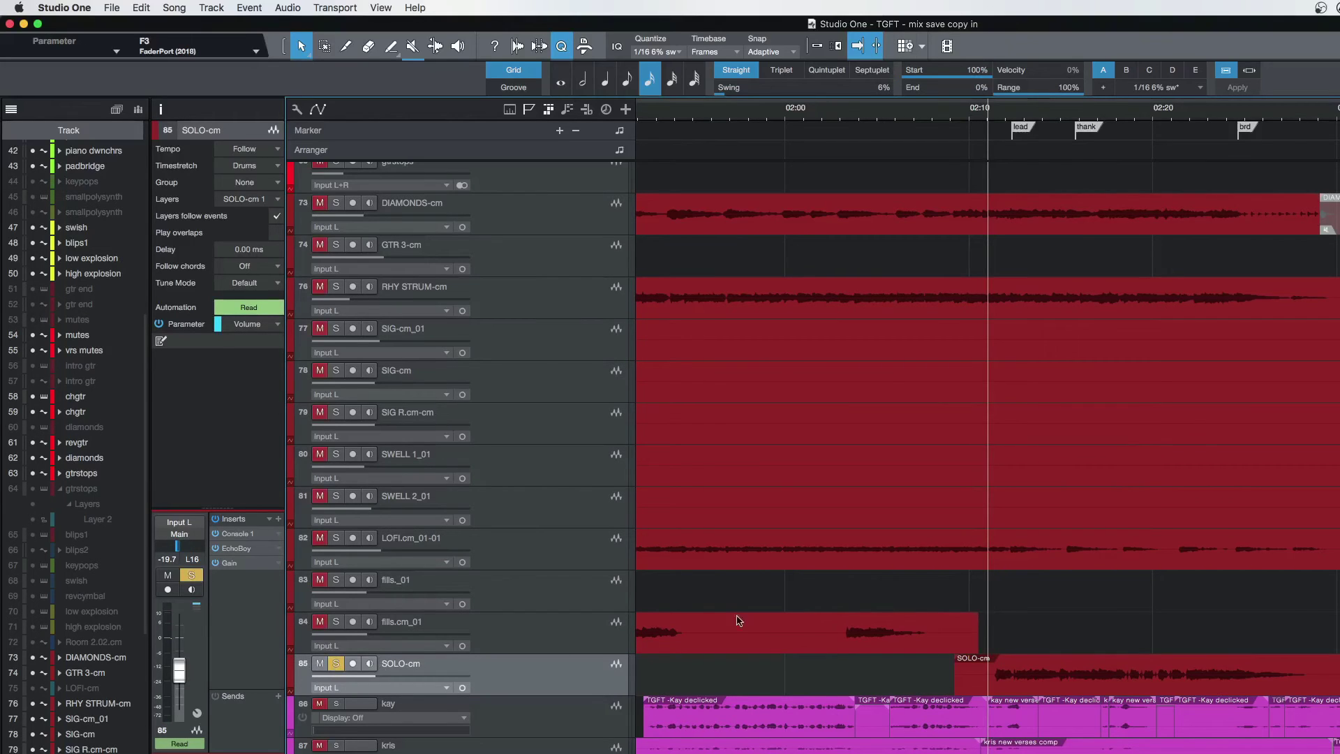
key(space)
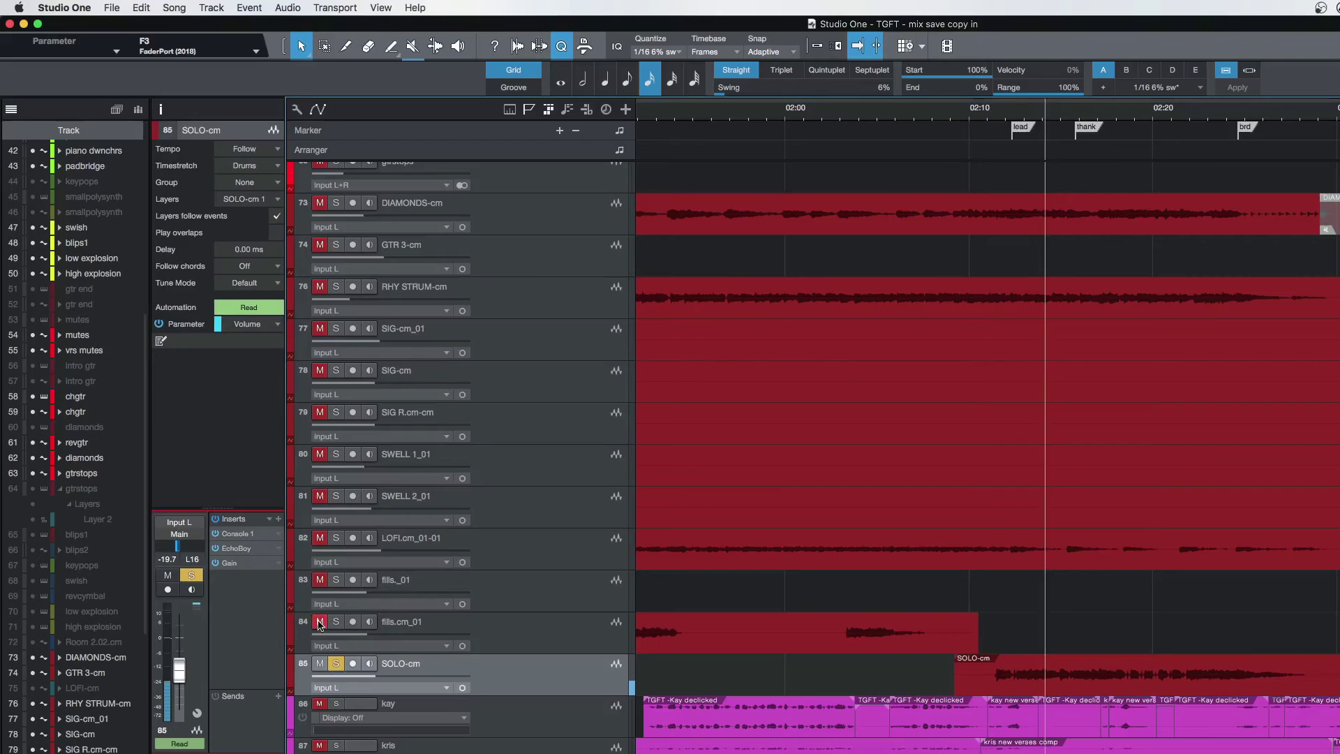
Inspect SOLO-cm's 1/4-note Studio Tape EchoBoy, stop, unsolo the track, and close the plugin.
click(249, 551)
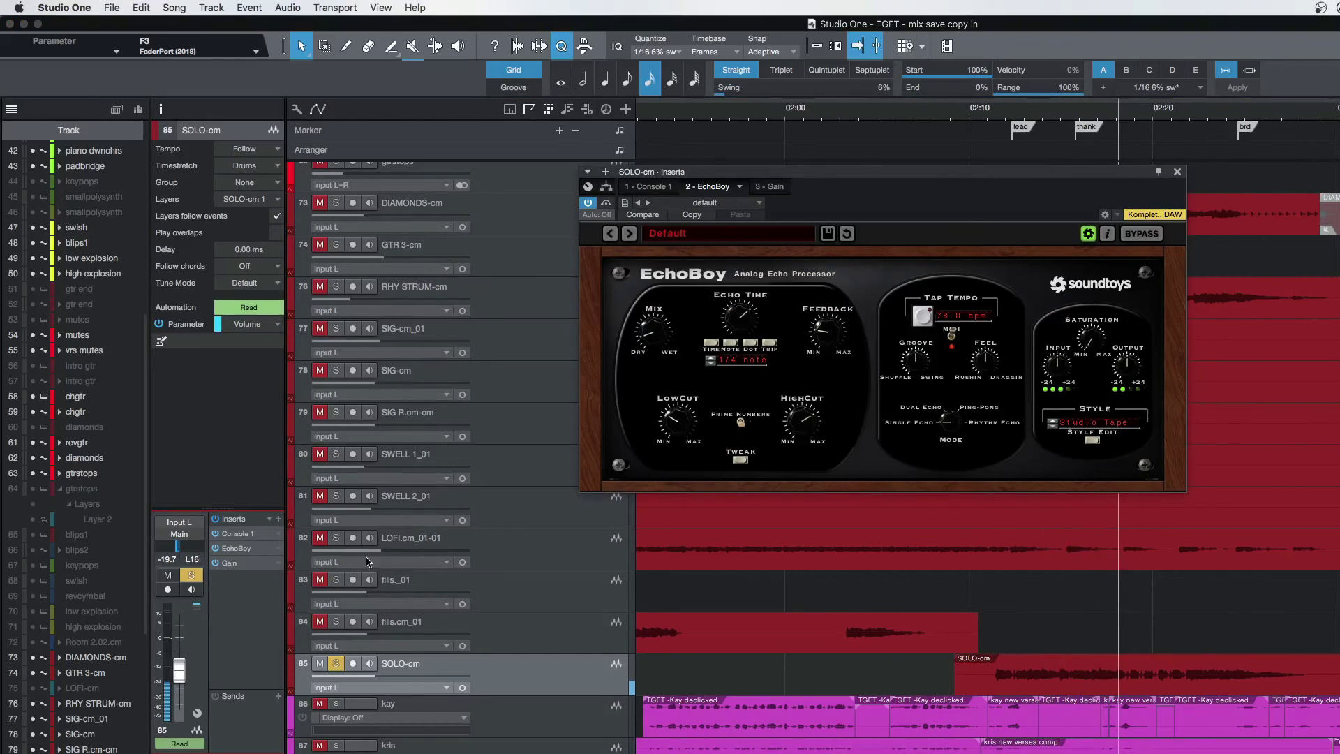
key(space)
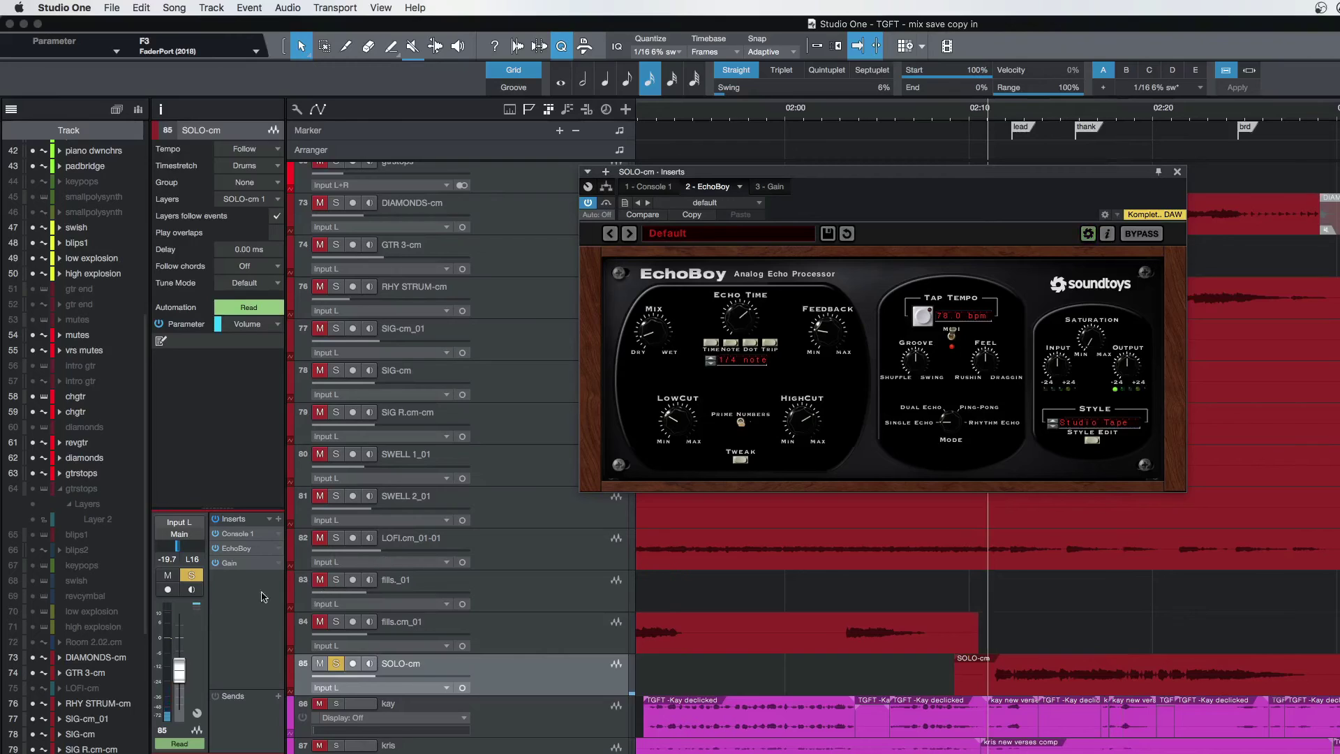
click(193, 576)
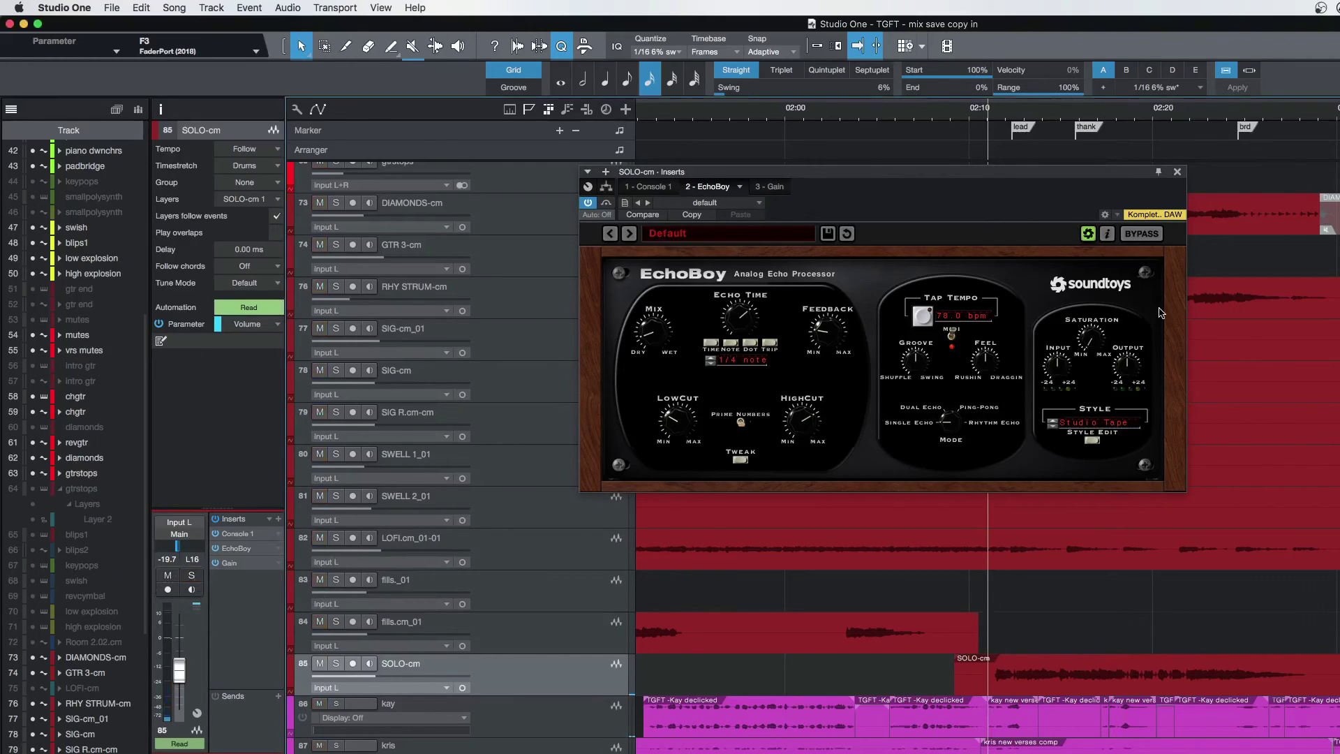
click(1178, 172)
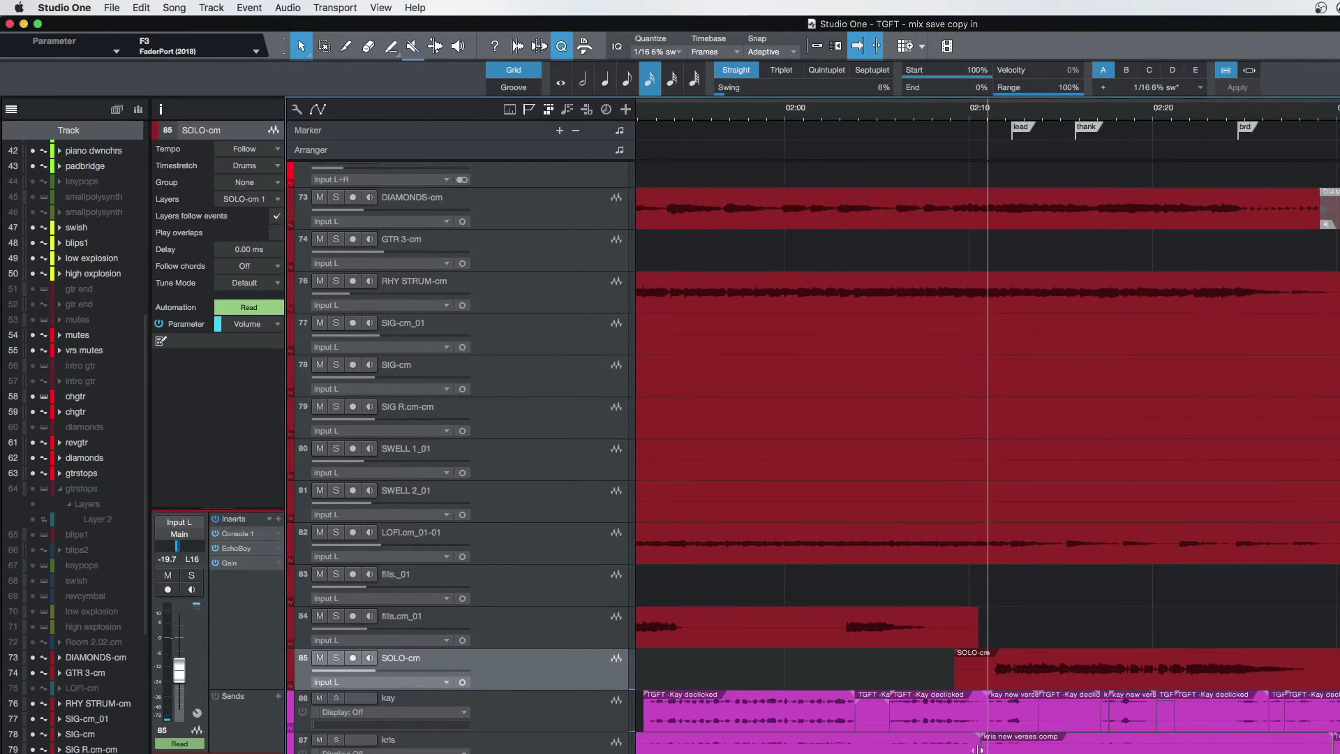
Jump back to the song start and play the intro with no tracks soloed.
click(657, 117)
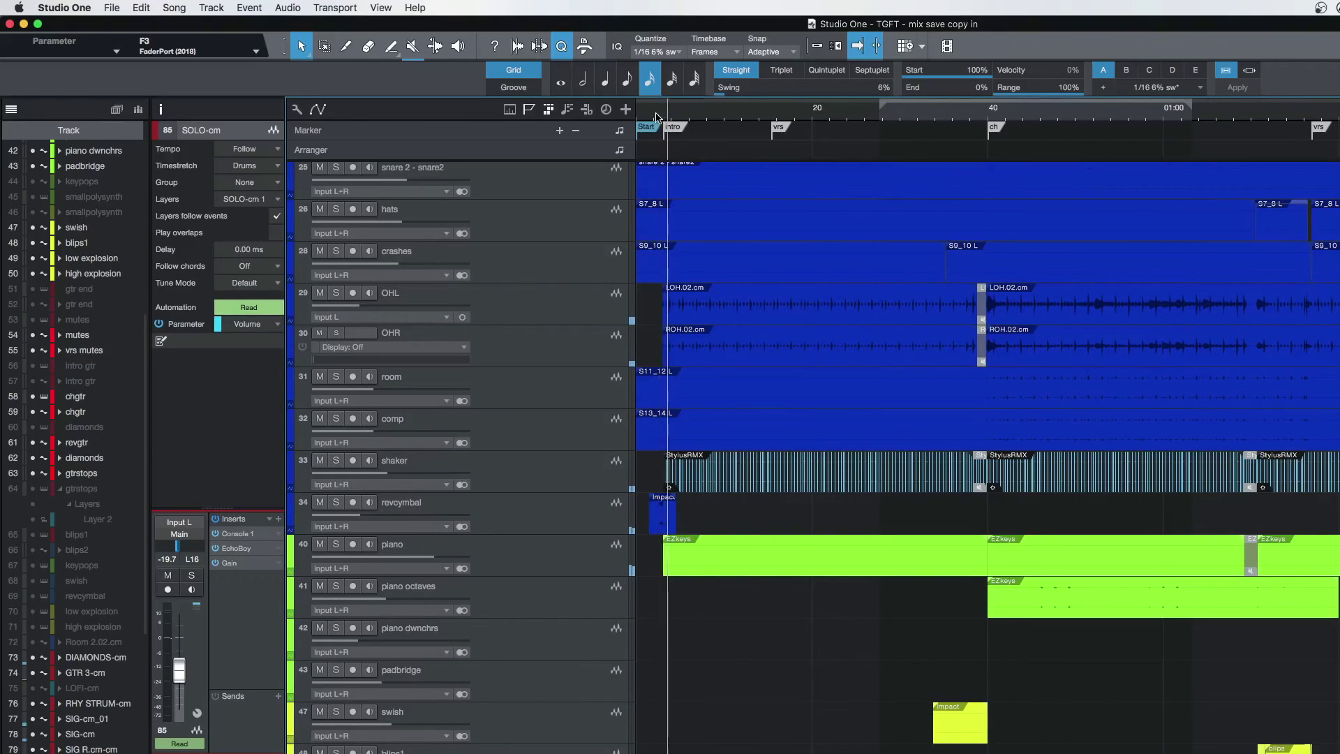